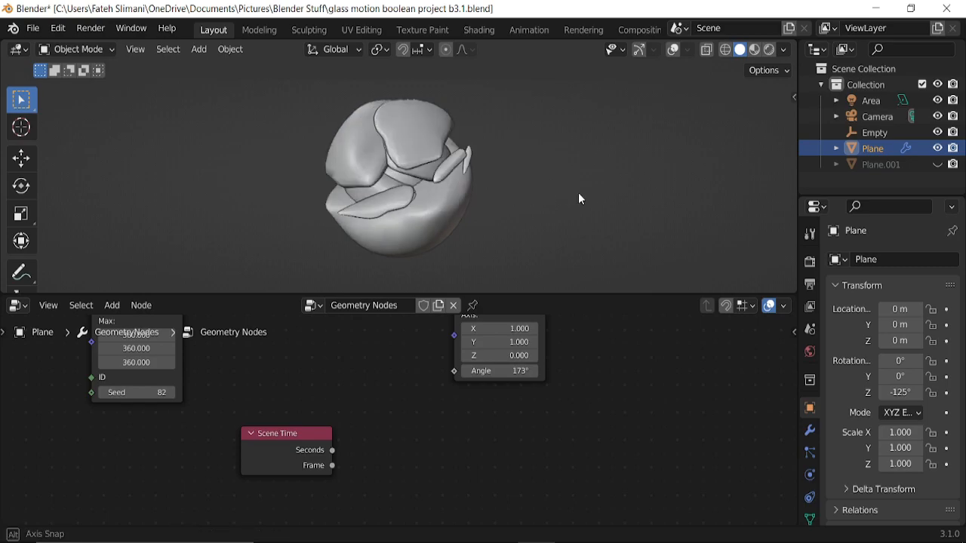
Step: Turn off the viewport display of the Plane's second modifier, below the Geometry Nodes modifier
scroll(498, 408, up, 2)
middle_drag(481, 421, 433, 439)
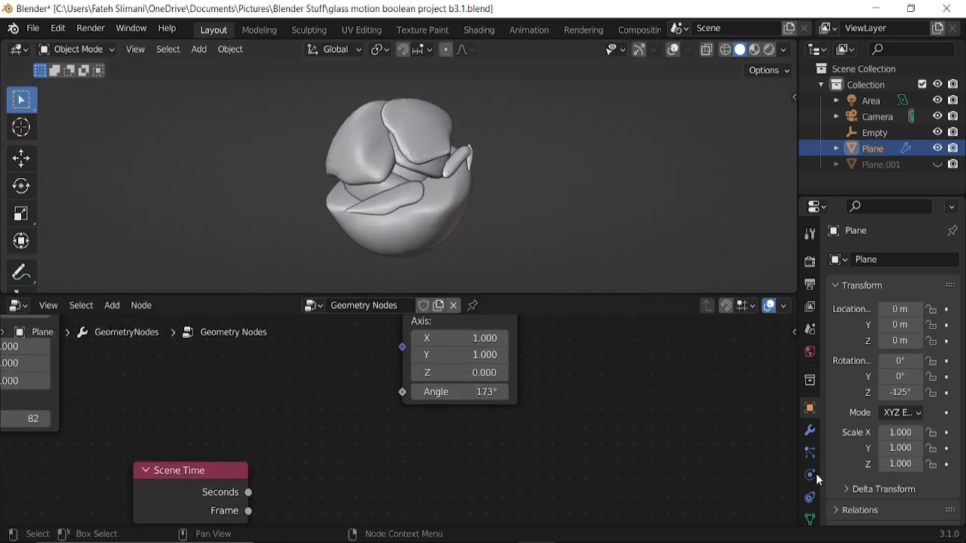
click(809, 430)
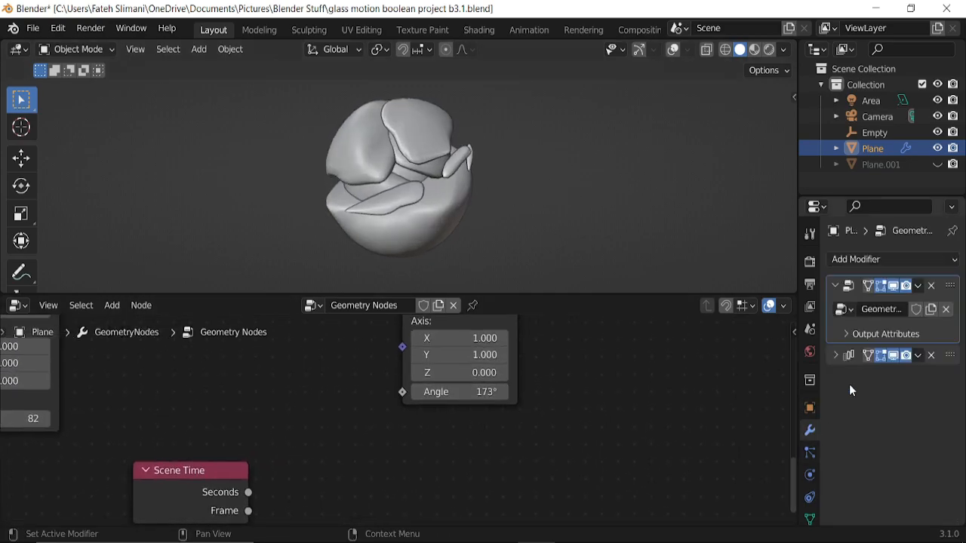
click(893, 357)
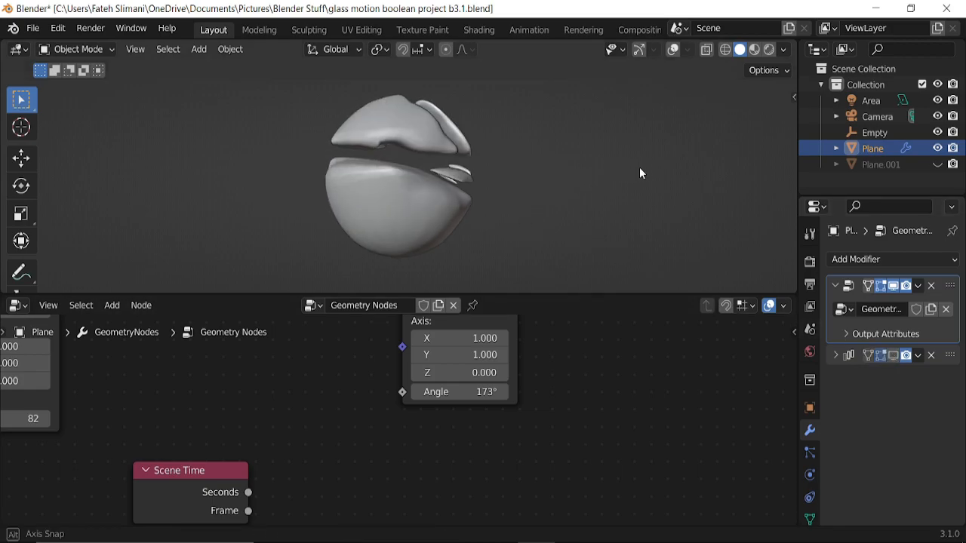
Step: Try different rotation angles for the instances and set the Angle to 90°
scroll(508, 409, up, 2)
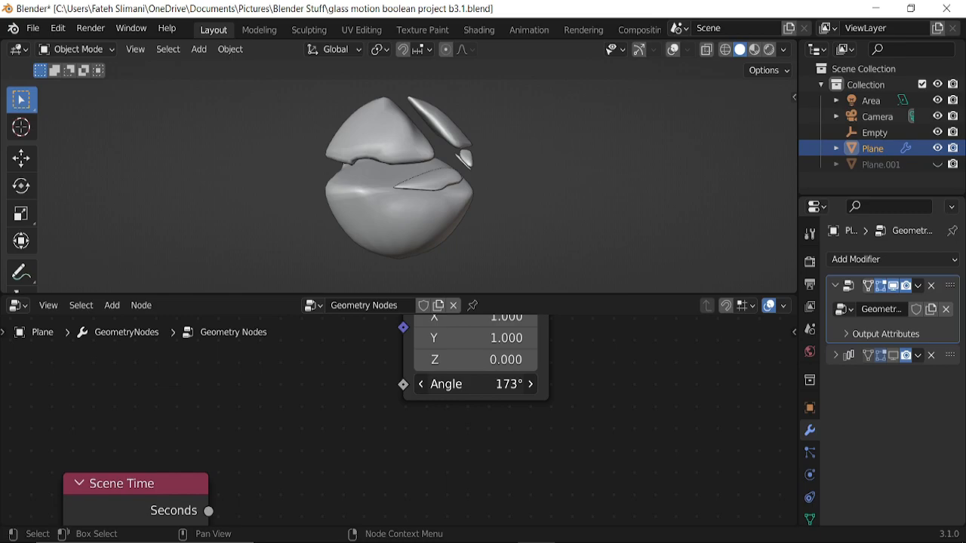
drag(475, 384, 460, 384)
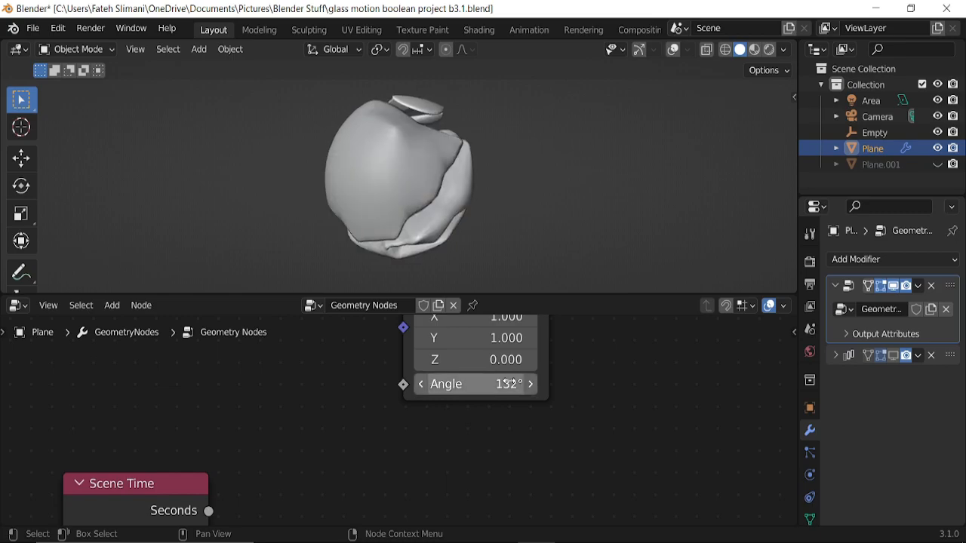
middle_drag(408, 205, 513, 202)
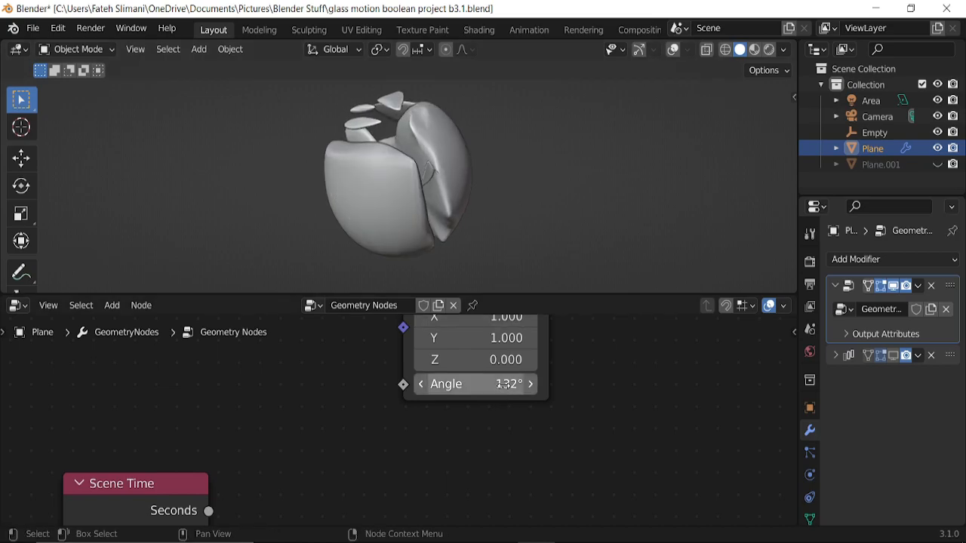
mouse_move(507, 391)
mouse_down()
mouse_move(488, 390)
mouse_move(504, 391)
mouse_up()
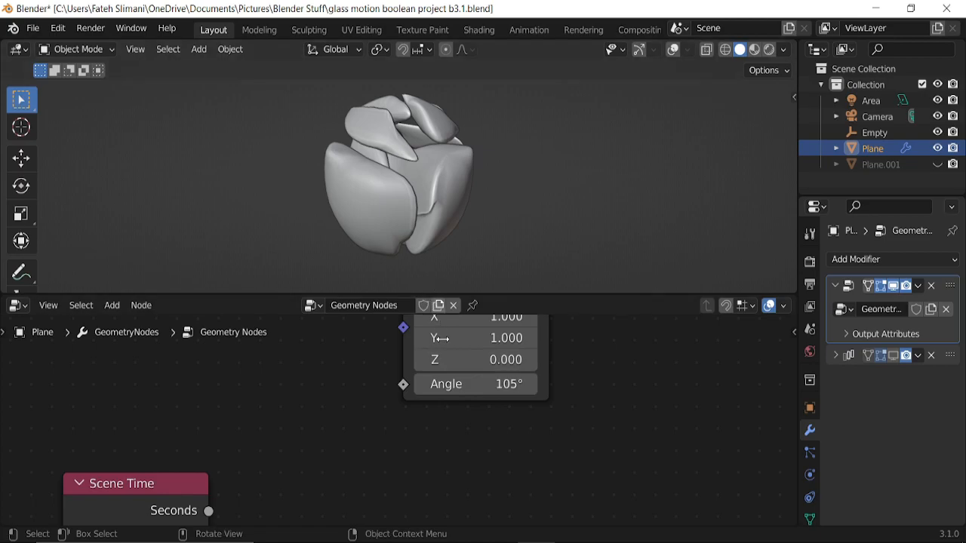
click(498, 390)
text(90)
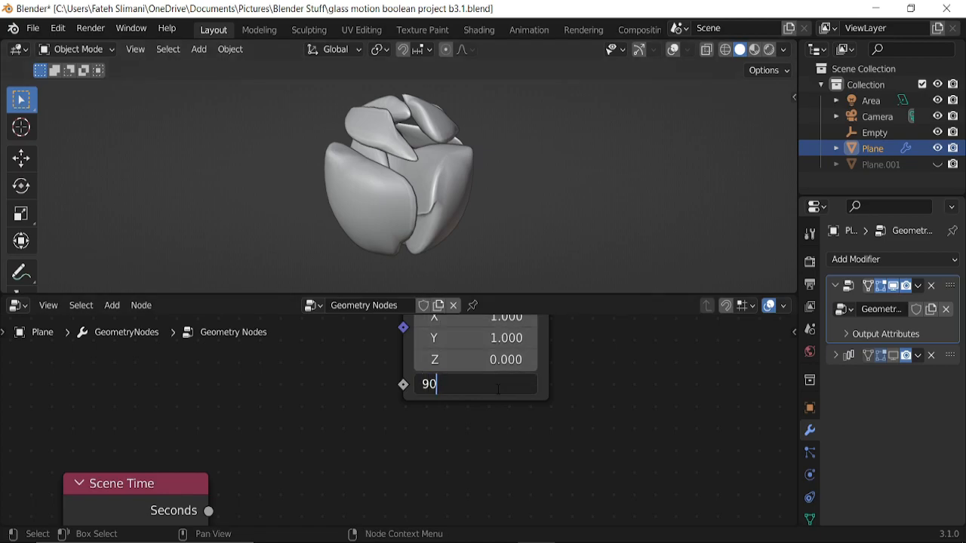
key(Return)
middle_drag(408, 196, 628, 223)
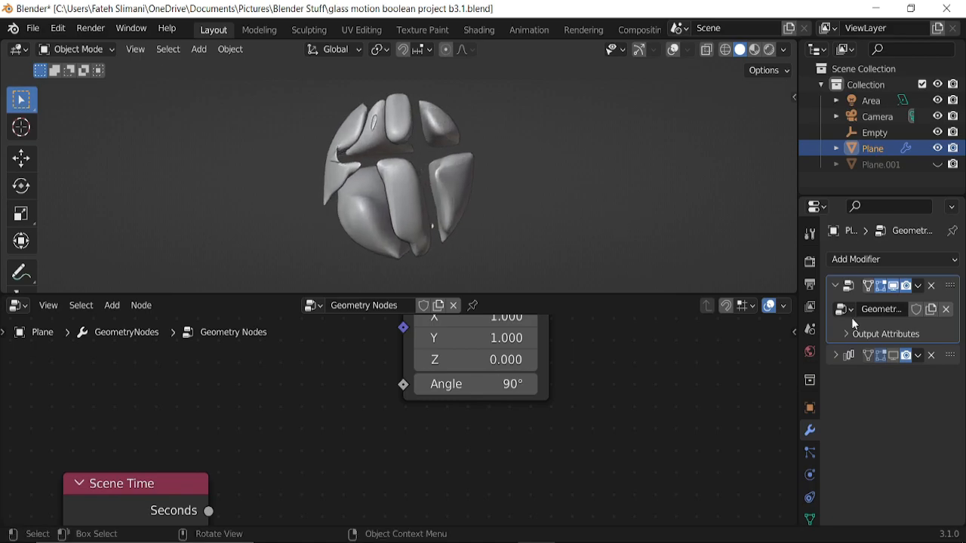
Step: Turn the second modifier's viewport display back on and set the rotation Angle to 70°
click(894, 356)
middle_drag(520, 188, 551, 272)
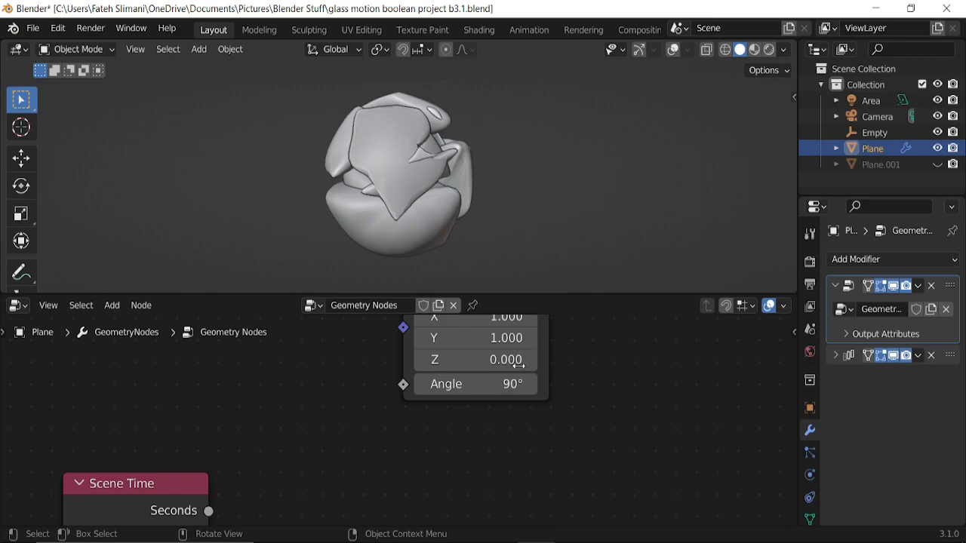
click(496, 384)
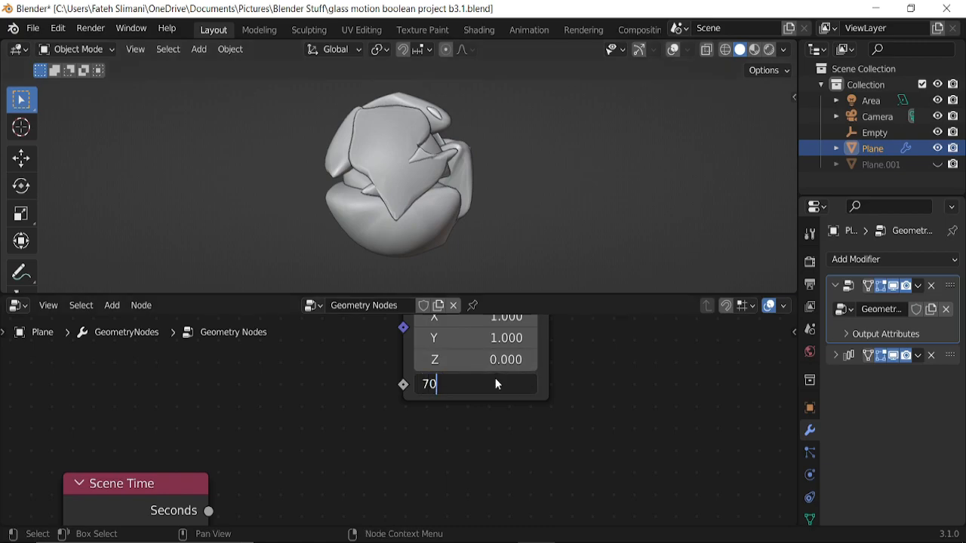
text(70)
key(Return)
Step: Connect the Scene Time node's Seconds output to the rotation Angle input and play the animation
middle_drag(423, 226, 314, 420)
scroll(317, 423, down, 3)
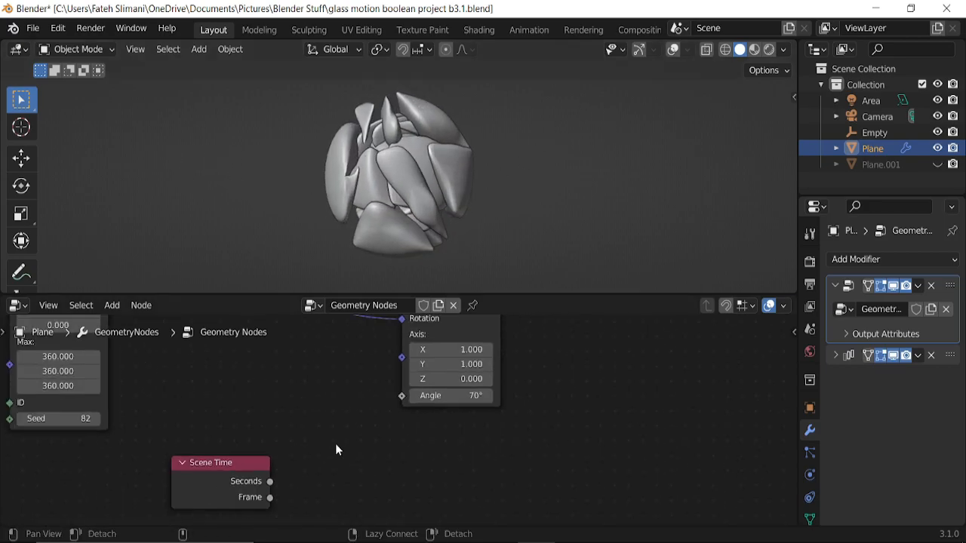
drag(303, 440, 382, 222)
drag(447, 197, 404, 216)
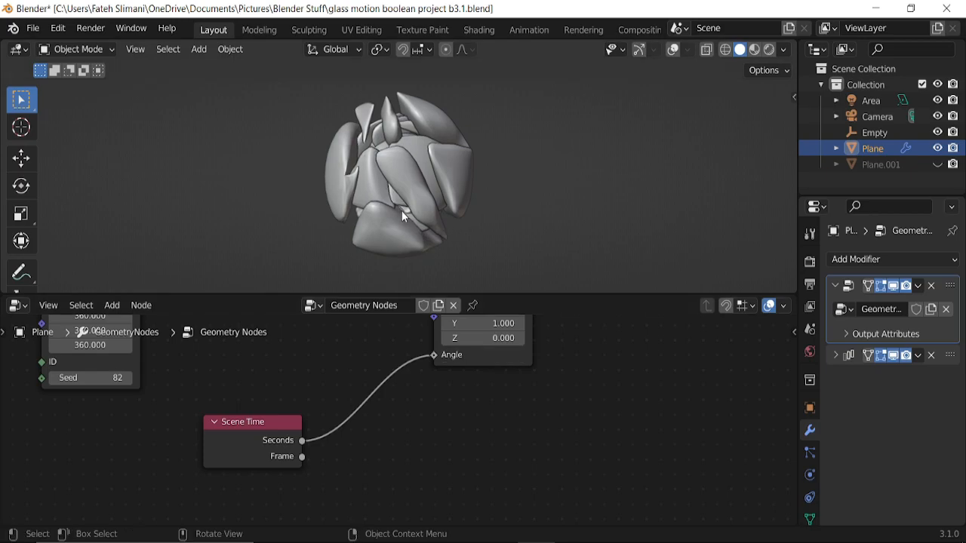
key(space)
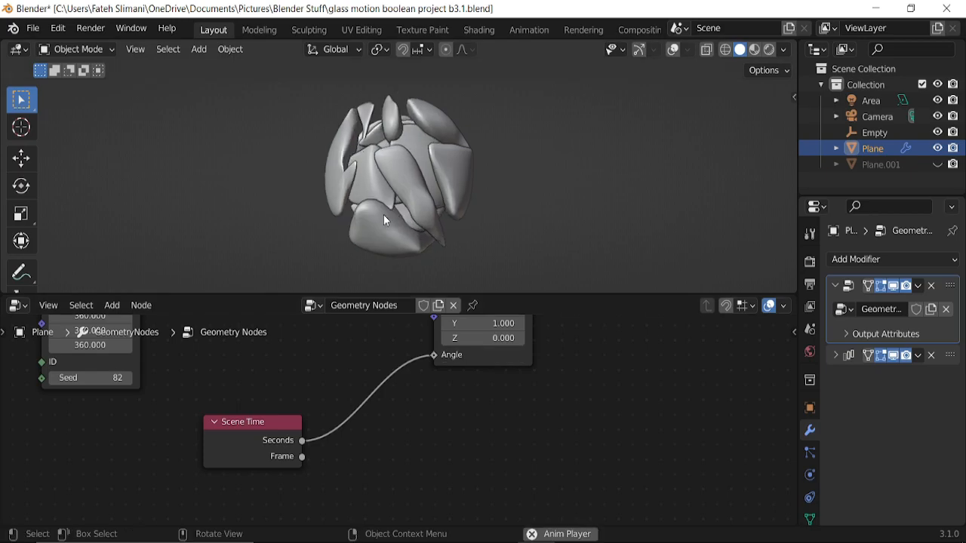
Step: Unhide Plane.001 and show the scene through the camera in rendered shading
click(937, 164)
key(KP_0)
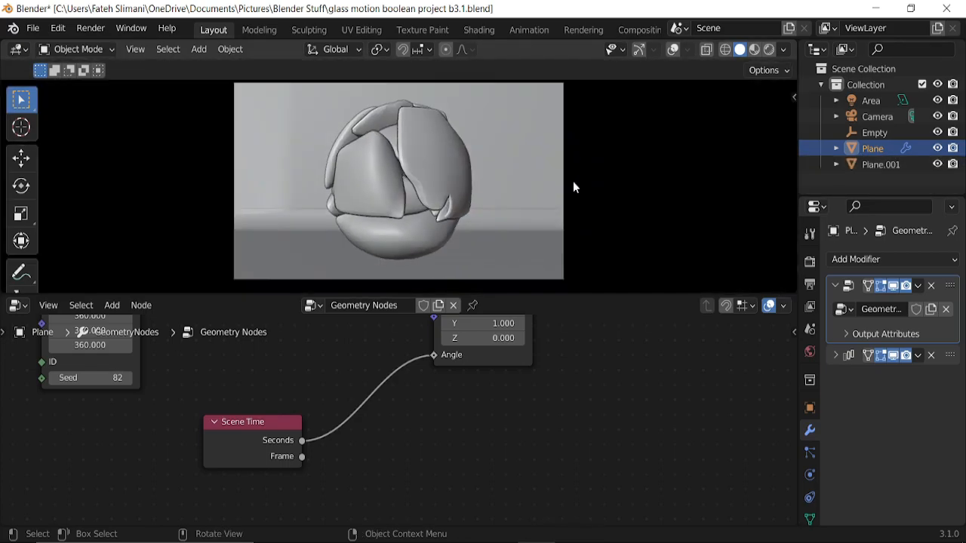
click(771, 51)
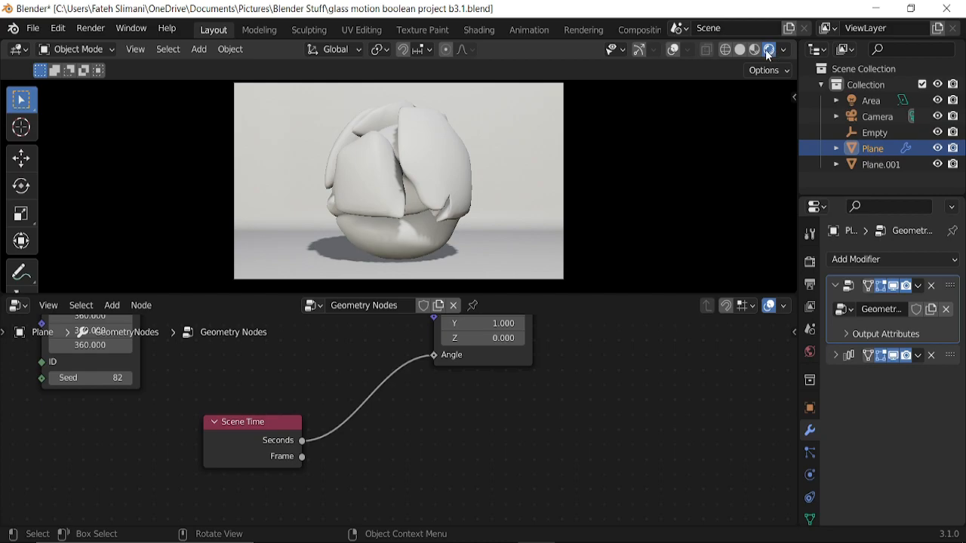
Step: Select the backdrop object Plane.001 and switch the render engine to Cycles
click(404, 196)
scroll(409, 185, up, 2)
scroll(409, 186, down, 1)
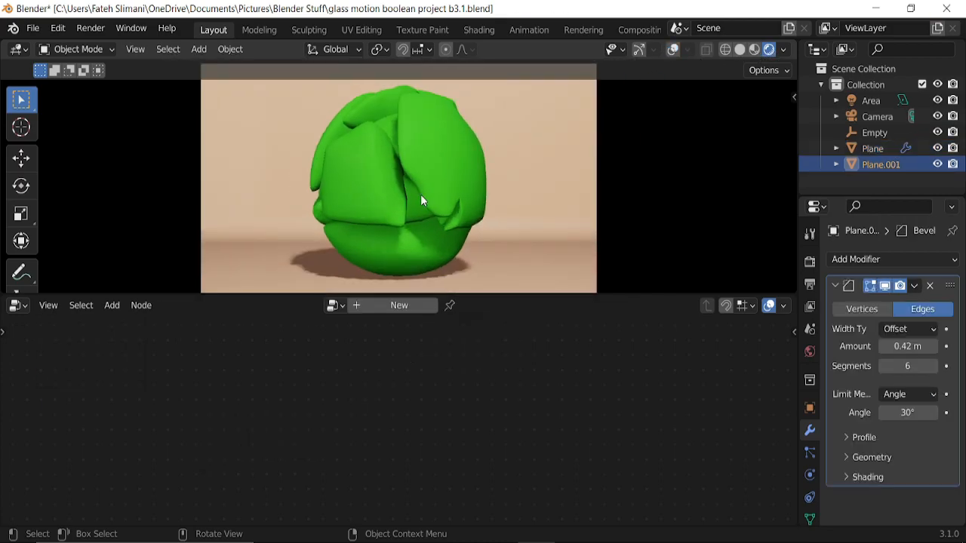
click(809, 262)
click(903, 260)
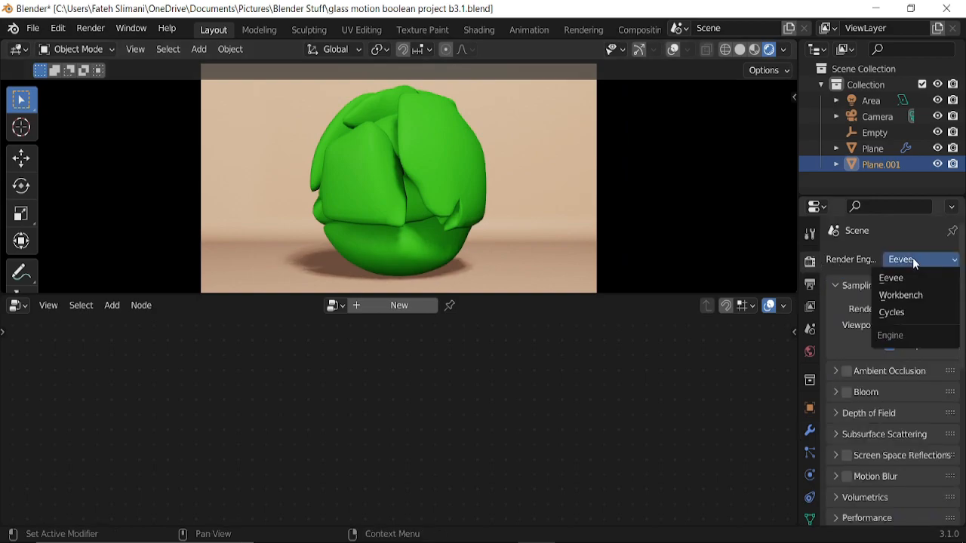
click(897, 313)
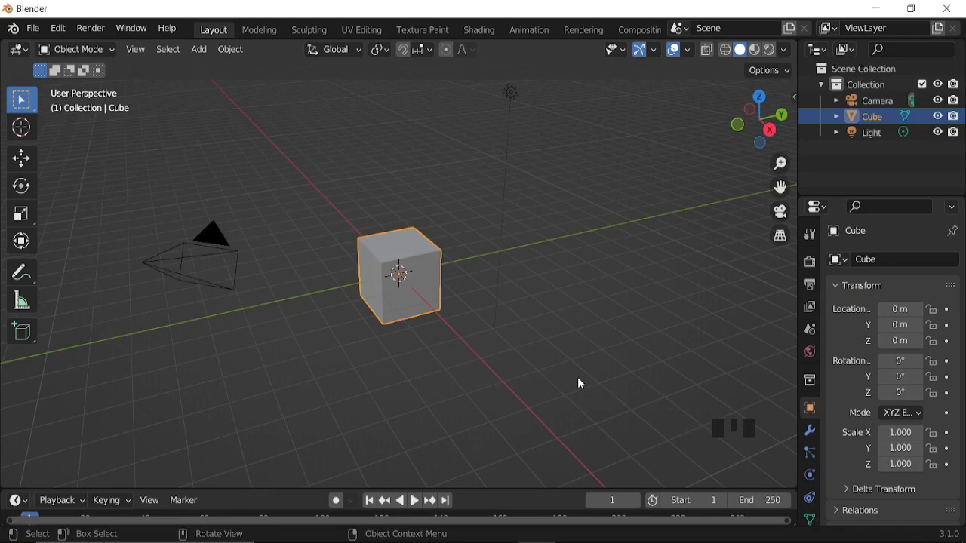
Step: Delete all default objects from the new scene and add a mesh plane
key(a)
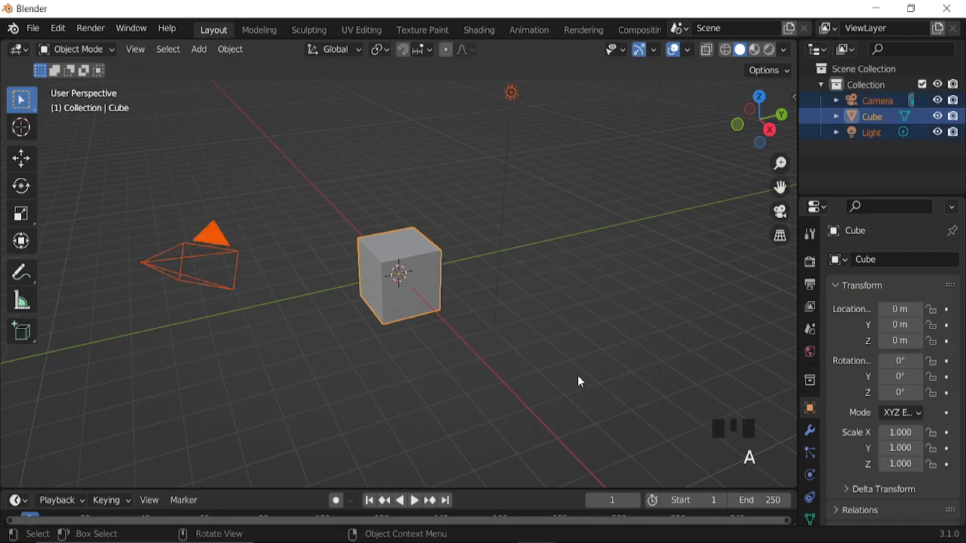
key(x)
click(549, 380)
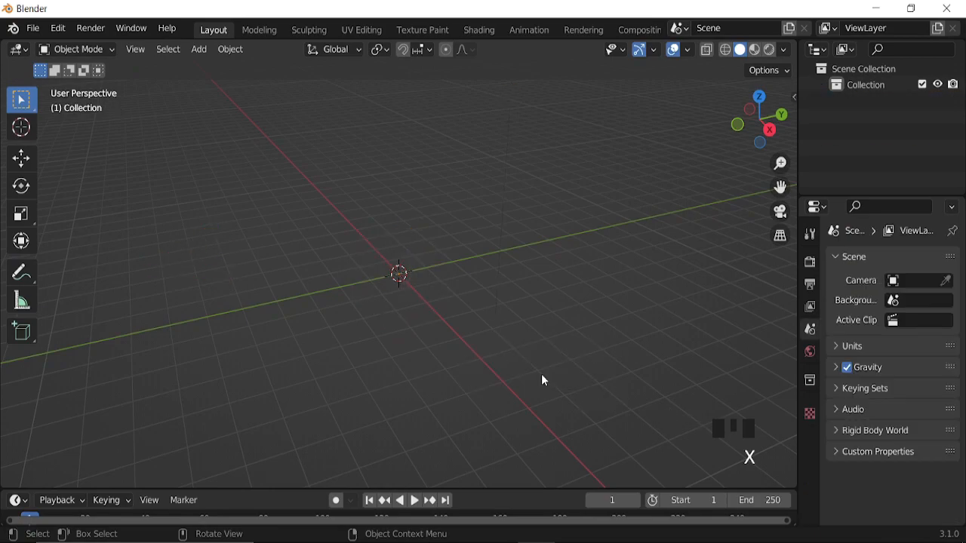
key(shift+a)
mouse_move(491, 224)
click(571, 219)
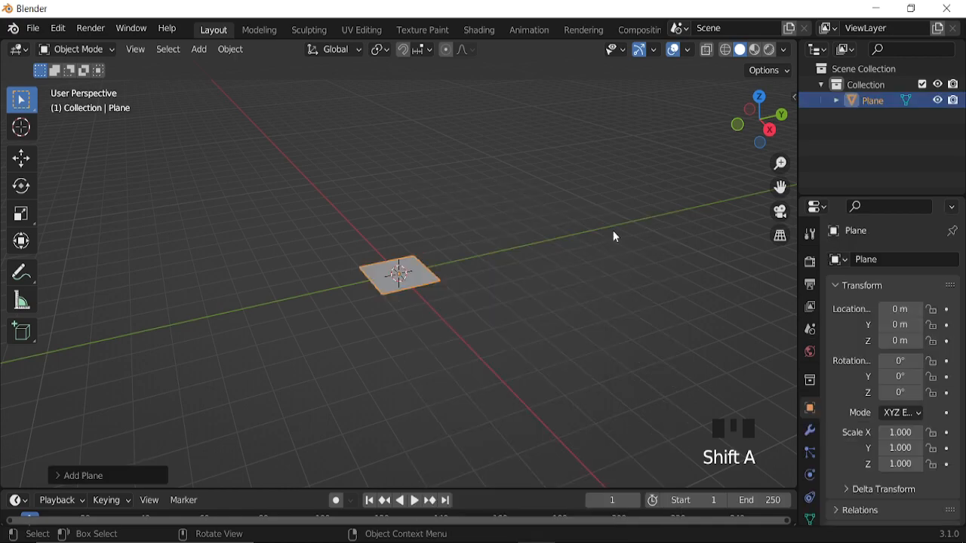
Step: Adjust the viewport shading options, and enlarge the timeline area and turn it into a Geometry Node Editor
click(784, 50)
click(698, 401)
drag(498, 487, 390, 256)
click(18, 261)
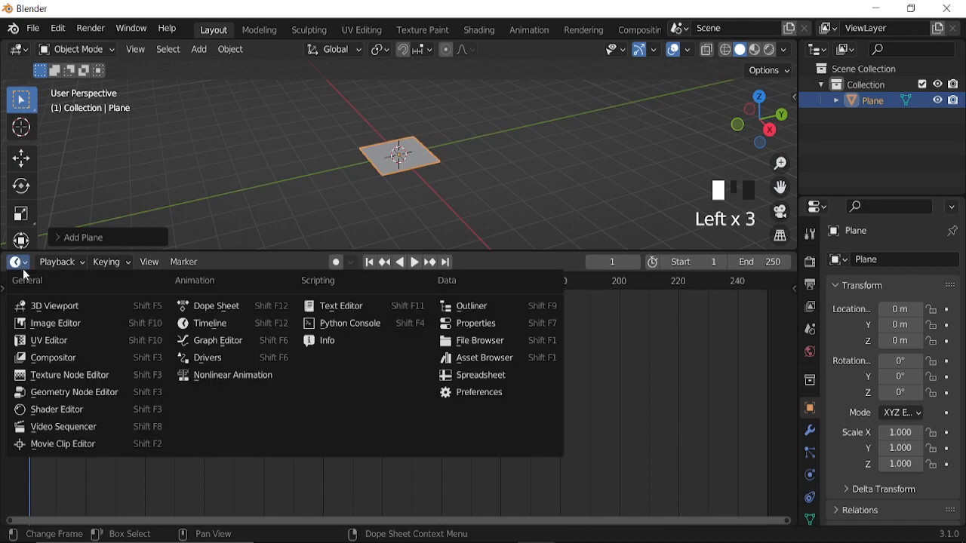
click(74, 392)
Step: Create a new geometry node tree for the plane and delete its Group Input node
click(409, 265)
key(n)
scroll(358, 460, up, 14)
middle_drag(358, 459, 418, 425)
click(275, 405)
key(x)
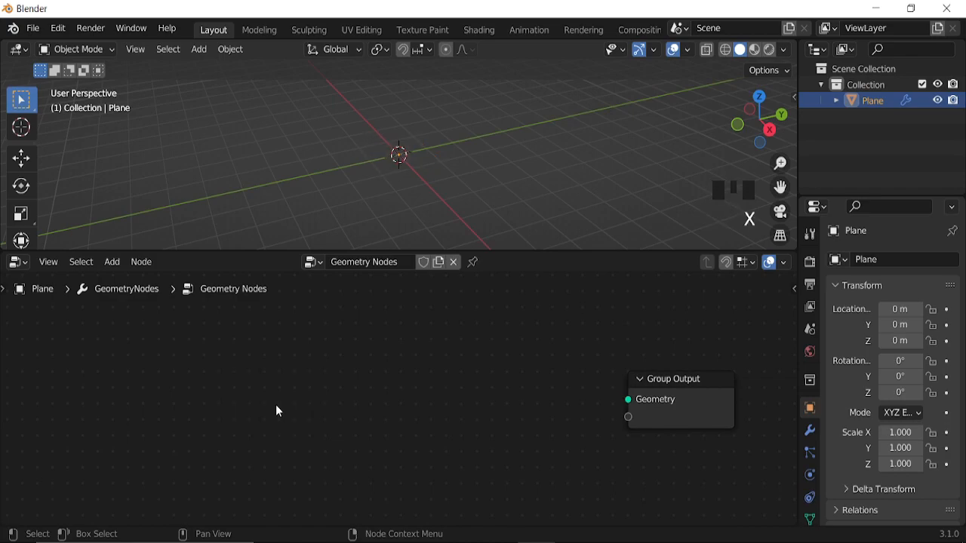
Step: Hide the viewport gizmos and add a UV Sphere node whose mesh feeds the Group Output's Geometry
click(638, 55)
scroll(536, 421, up, 2)
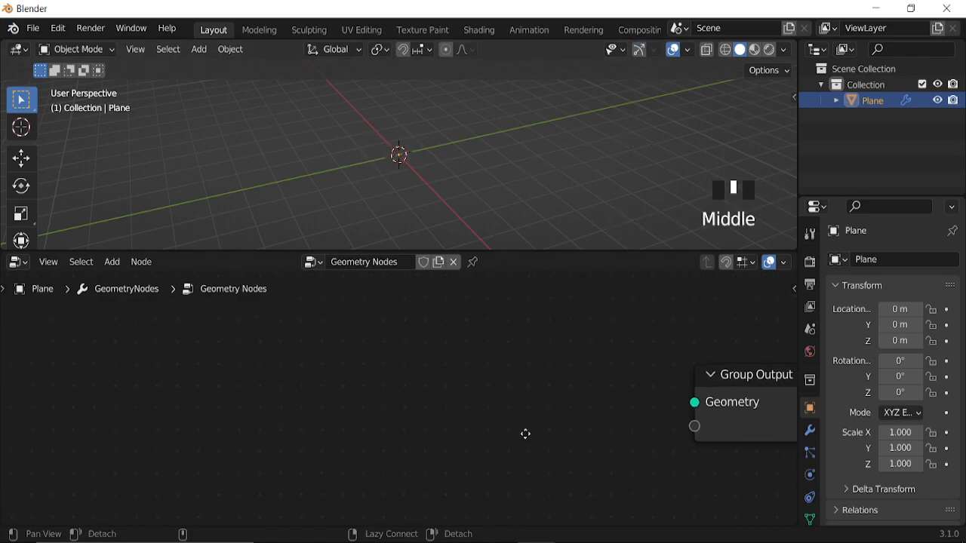
middle_drag(584, 433, 457, 437)
key(shift+a)
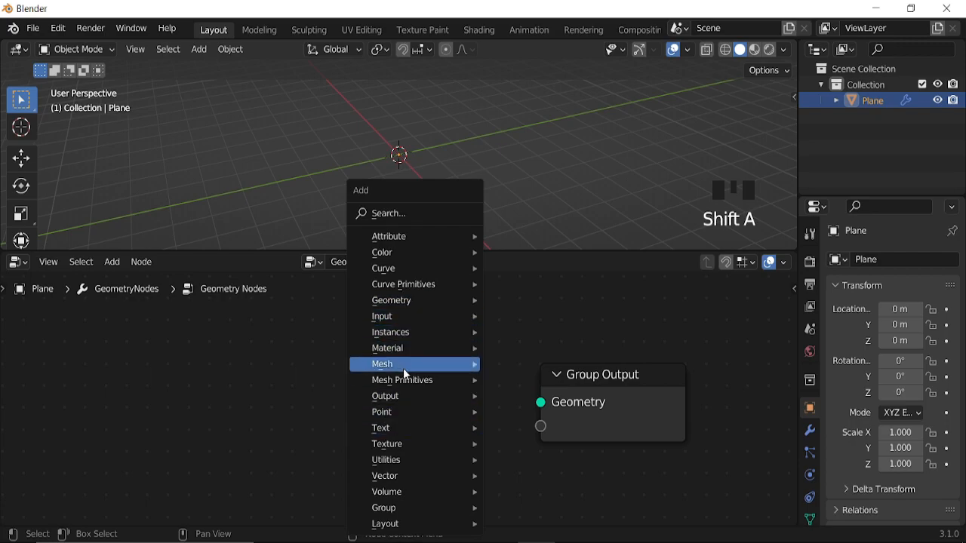
mouse_move(404, 383)
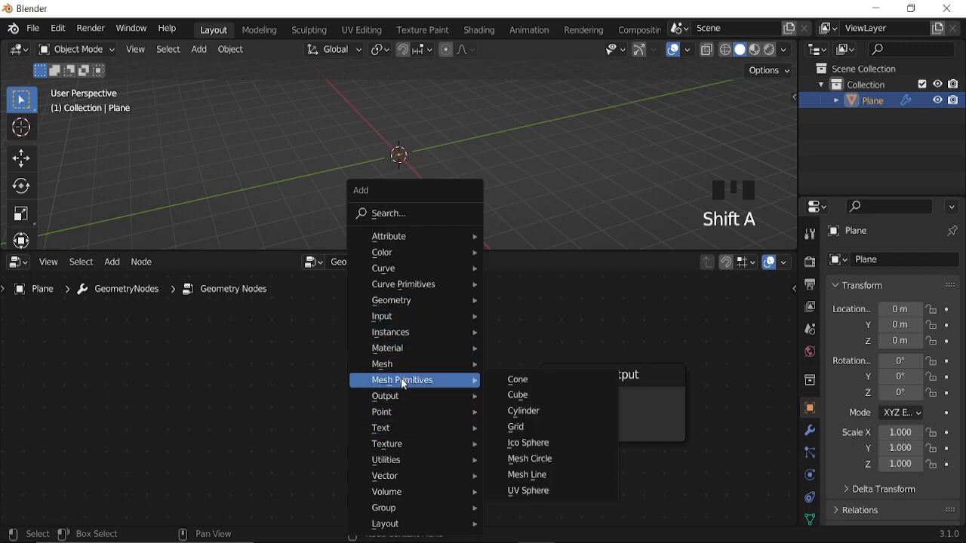
click(533, 491)
click(168, 370)
alt+right_drag(209, 397, 593, 414)
scroll(426, 195, up, 5)
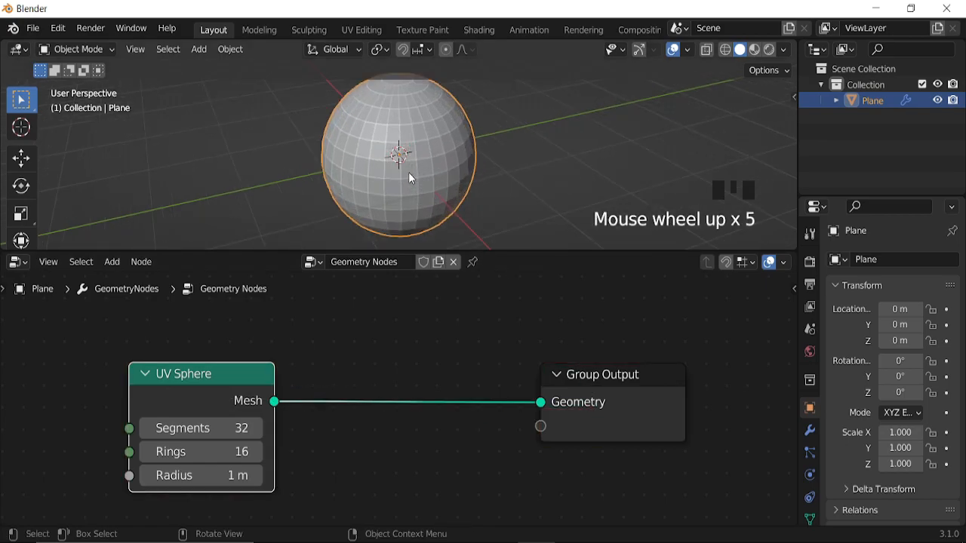
Step: Set the UV Sphere node to 14 segments and 5 rings
middle_drag(309, 451, 462, 402)
scroll(445, 402, up, 4)
shift+drag(400, 370, 332, 370)
click(385, 371)
text(14)
key(Return)
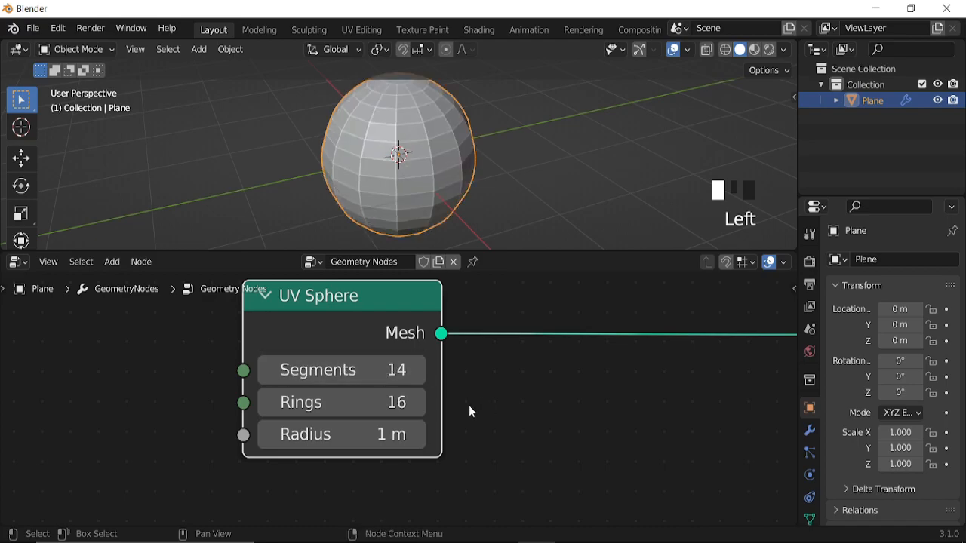
middle_drag(470, 412, 531, 387)
scroll(438, 389, up, 2)
click(438, 381)
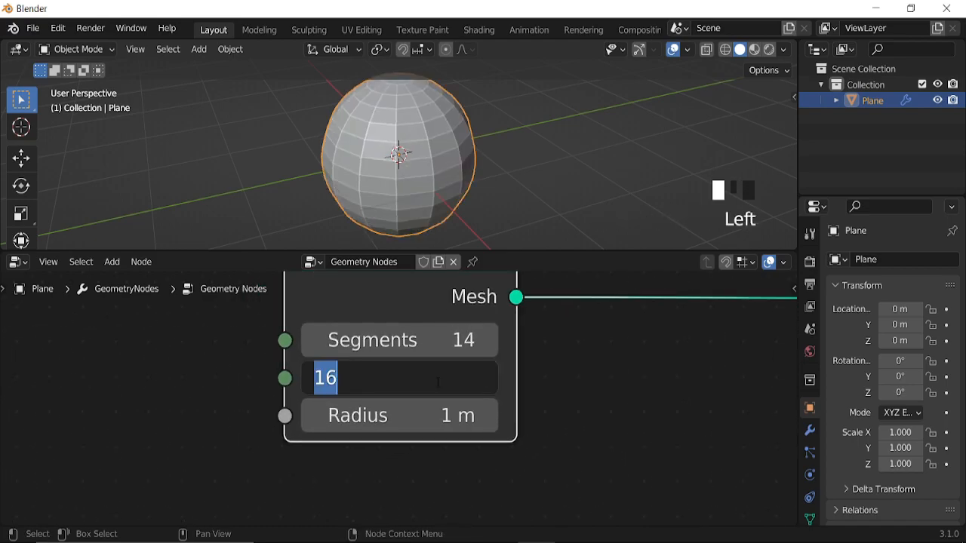
text(5)
key(Return)
middle_drag(403, 155, 480, 274)
Step: Insert an Instance on Points node into the link between UV Sphere and Group Output
scroll(586, 395, down, 12)
middle_drag(587, 395, 504, 389)
scroll(504, 389, up, 2)
drag(588, 340, 705, 348)
scroll(513, 407, up, 1)
scroll(512, 406, up, 1)
key(shift+a)
mouse_move(481, 333)
click(587, 335)
click(510, 326)
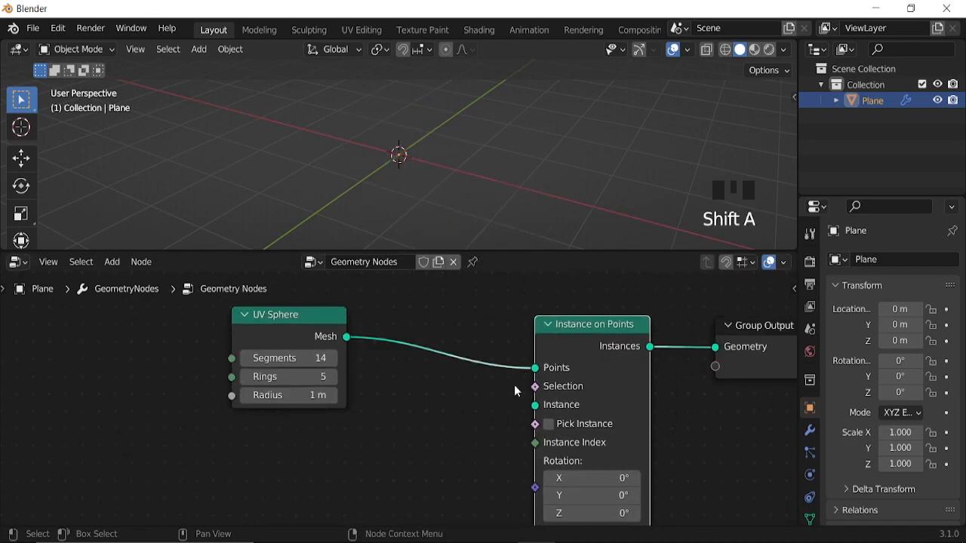
Step: Add a Cube node and connect its mesh to the Instance input of Instance on Points
middle_drag(475, 461, 551, 395)
key(shift+a)
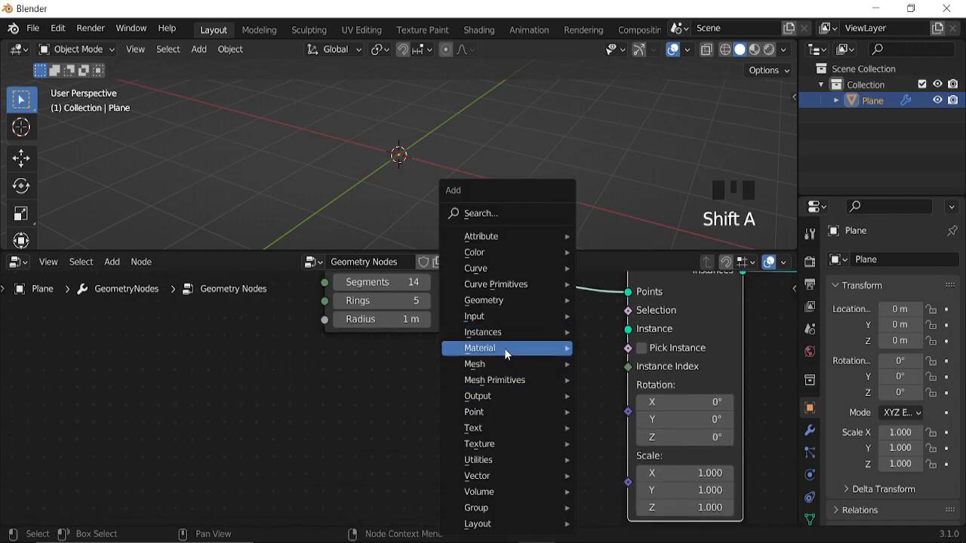
mouse_move(492, 380)
click(611, 395)
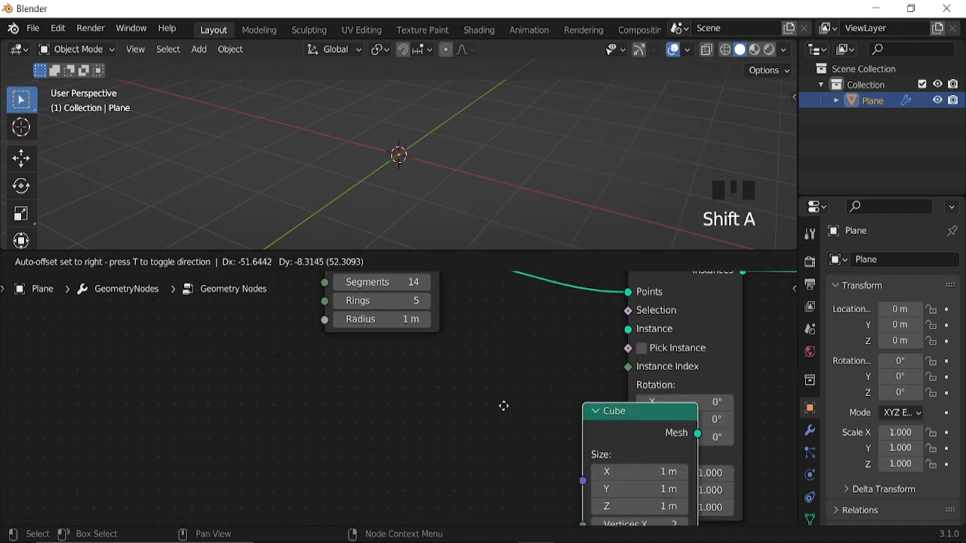
click(310, 389)
drag(430, 421, 634, 331)
scroll(420, 194, down, 1)
middle_drag(420, 194, 476, 188)
Step: Insert a Distribute Points on Faces node into the link between UV Sphere and Instance on Points, moving UV Sphere aside for room
middle_drag(423, 281, 541, 366)
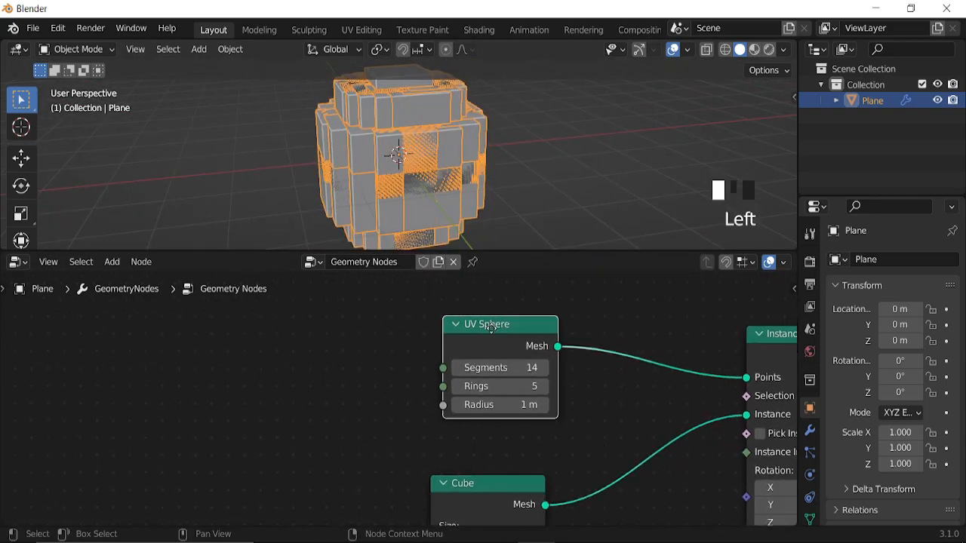
drag(503, 332, 320, 317)
key(shift+a)
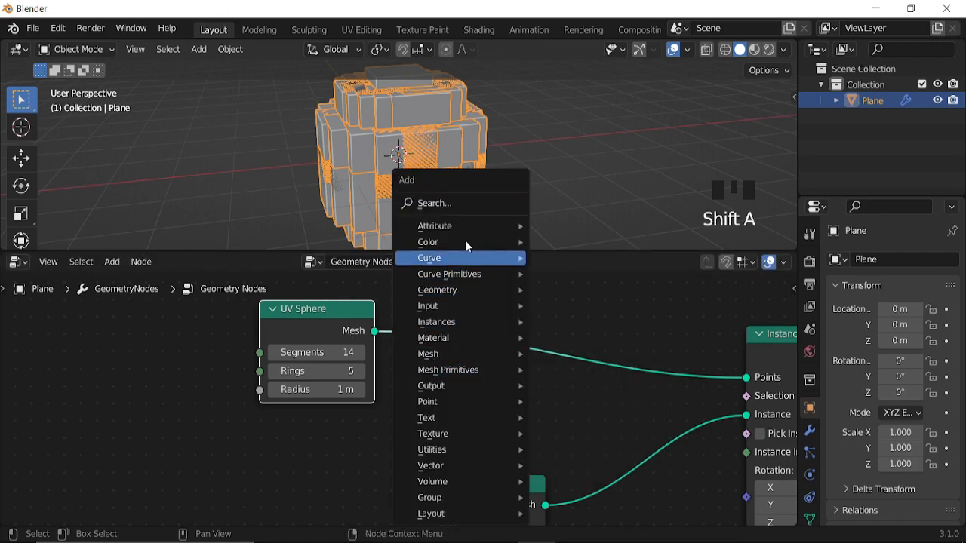
click(453, 203)
text(si)
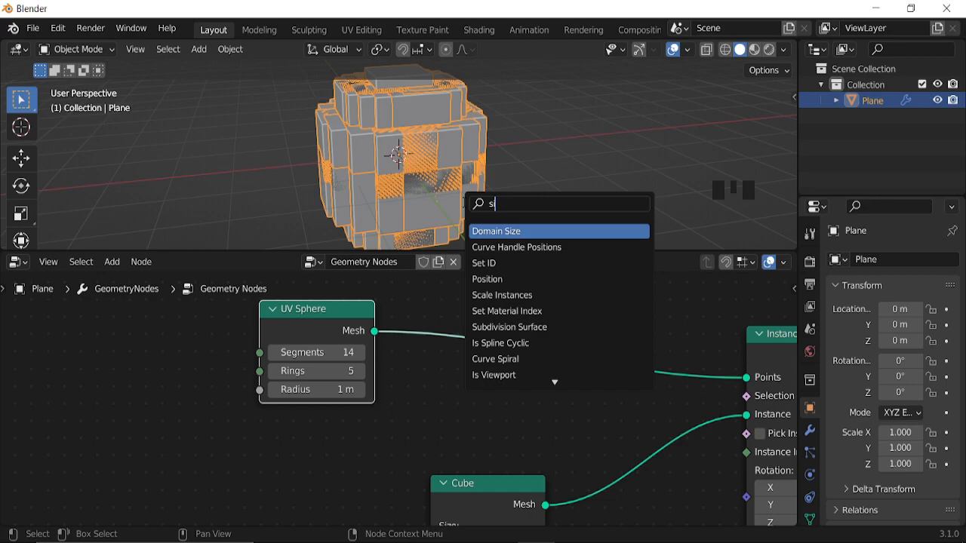
key(BackSpace)
key(BackSpace)
text(dis)
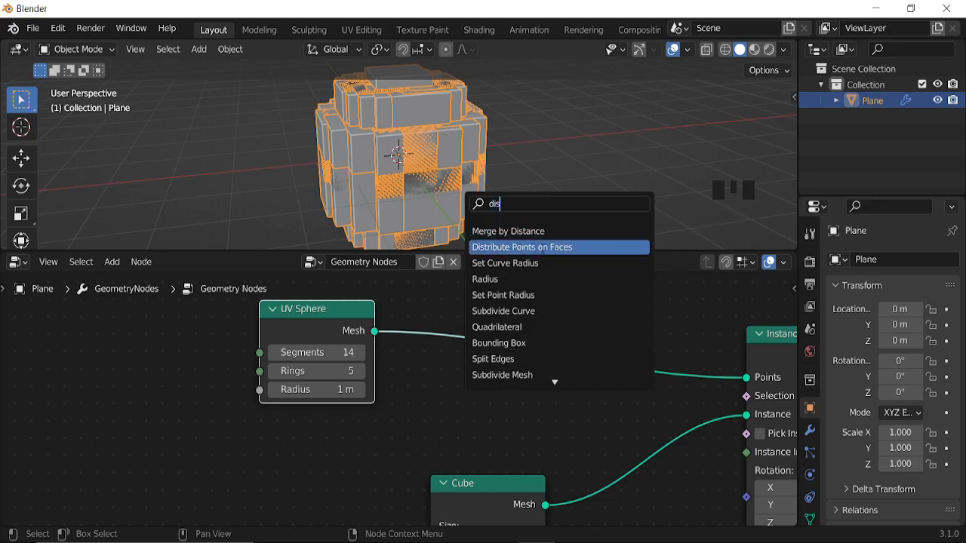
click(537, 246)
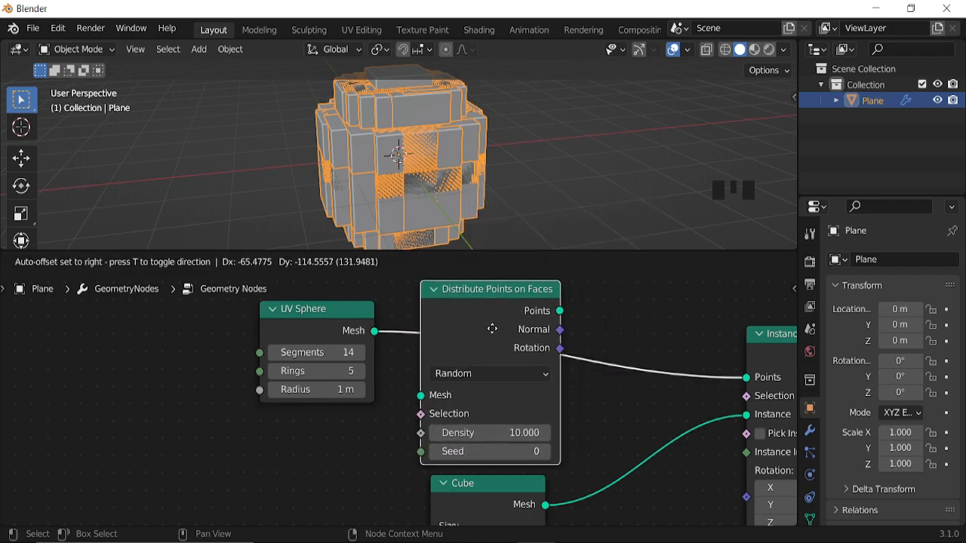
click(491, 328)
middle_drag(398, 170, 467, 189)
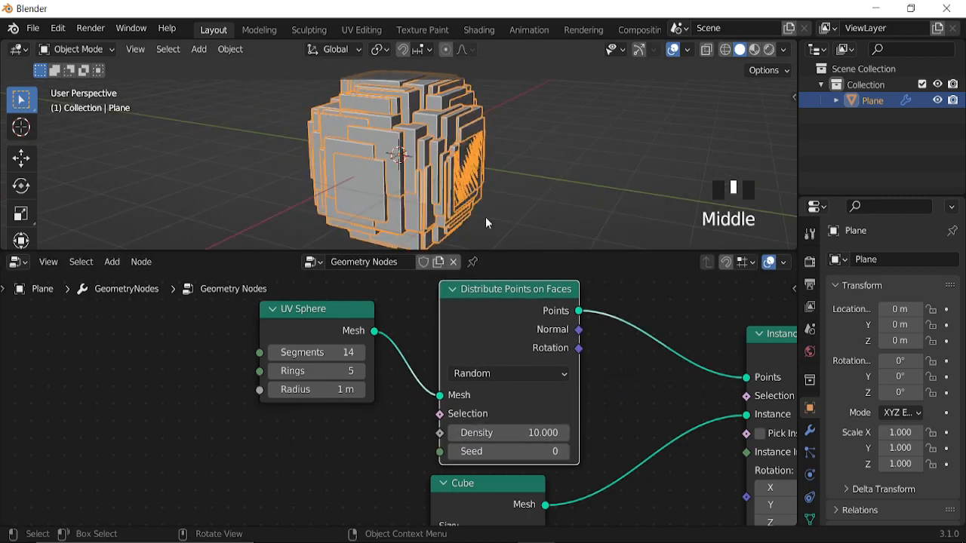
Step: Set the Distribute Points on Faces density to 0.1
scroll(619, 424, up, 4)
middle_drag(619, 424, 594, 382)
click(542, 401)
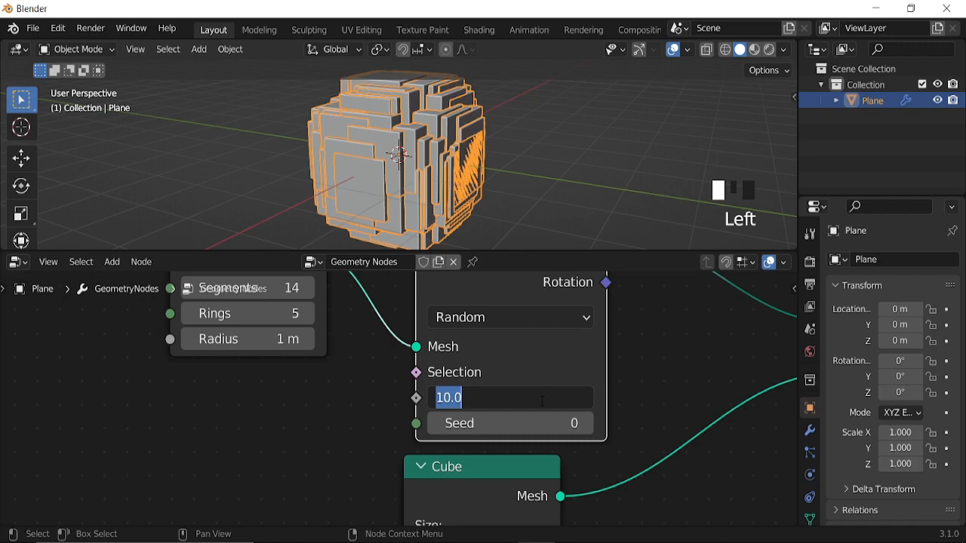
key(Return)
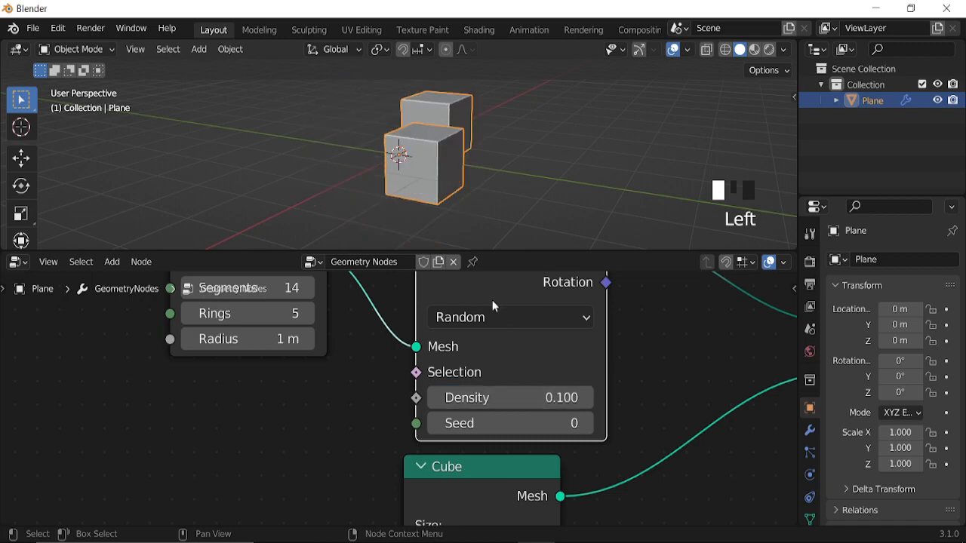
Step: Try a density of 0.2 on Distribute Points on Faces, and restore it to 0.1
click(515, 400)
text(0.)
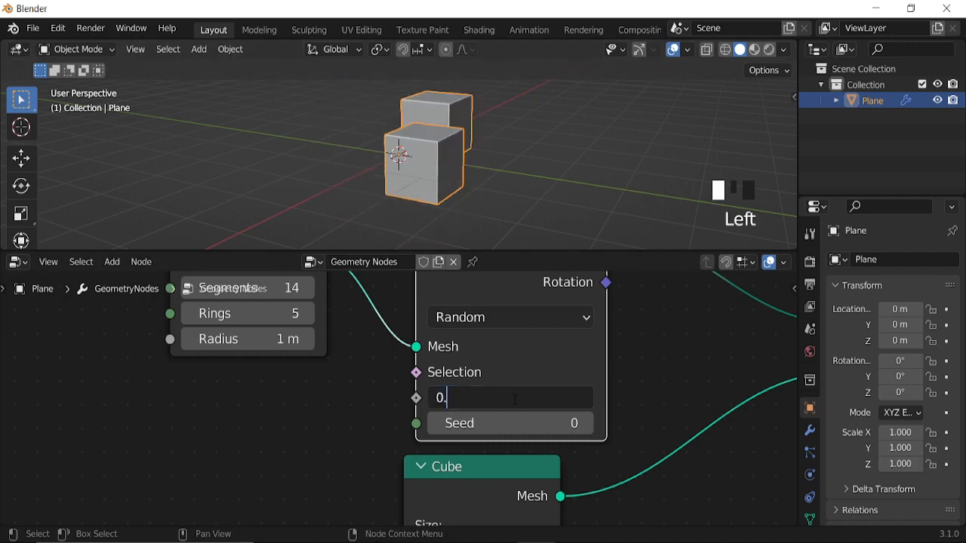
text(2)
key(Return)
click(515, 400)
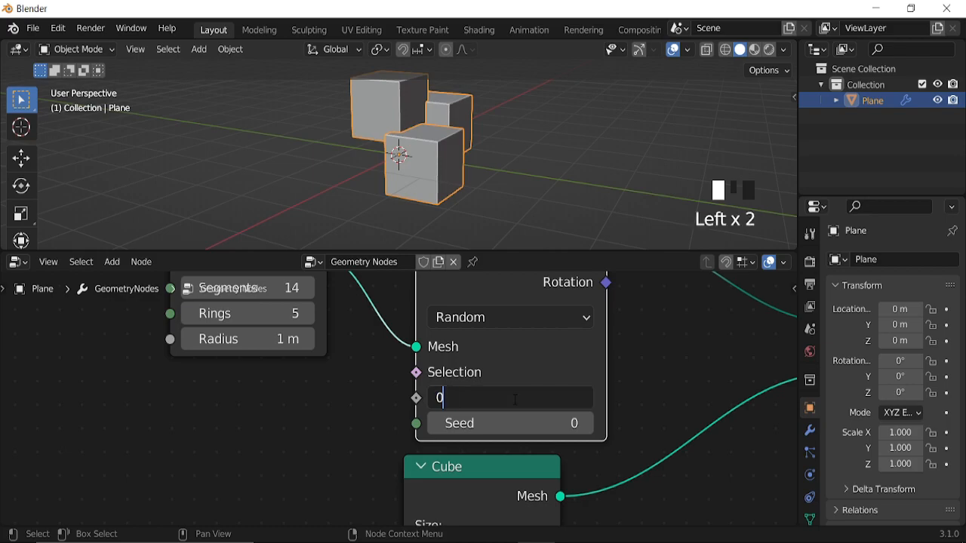
text(0.1)
key(Return)
Step: Try other seeds on Distribute Points on Faces, and reset the seed to 0
shift+drag(501, 423, 584, 423)
click(505, 424)
key(Return)
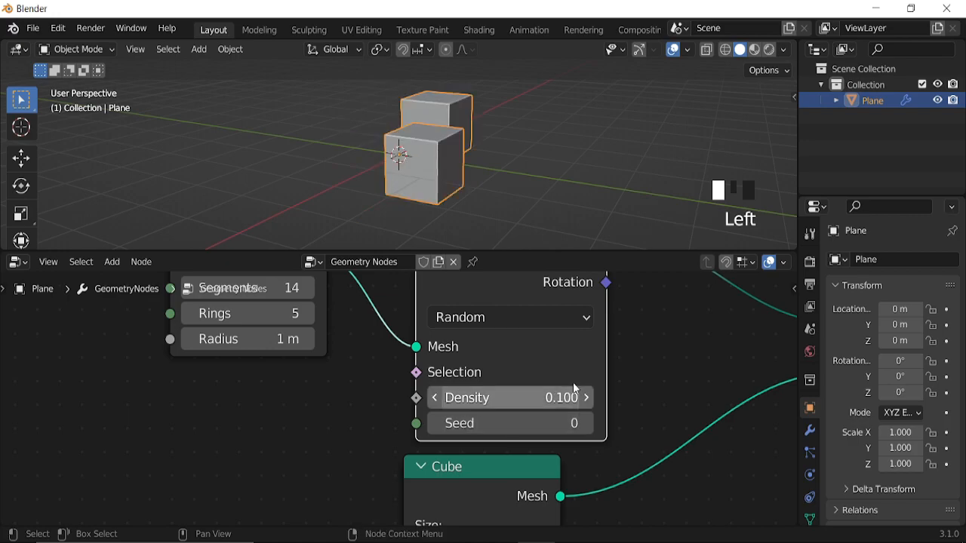
Step: Move Group Output away from Instance on Points and add a Mesh Boolean node between them, left unconnected
scroll(592, 390, down, 6)
middle_drag(591, 390, 351, 426)
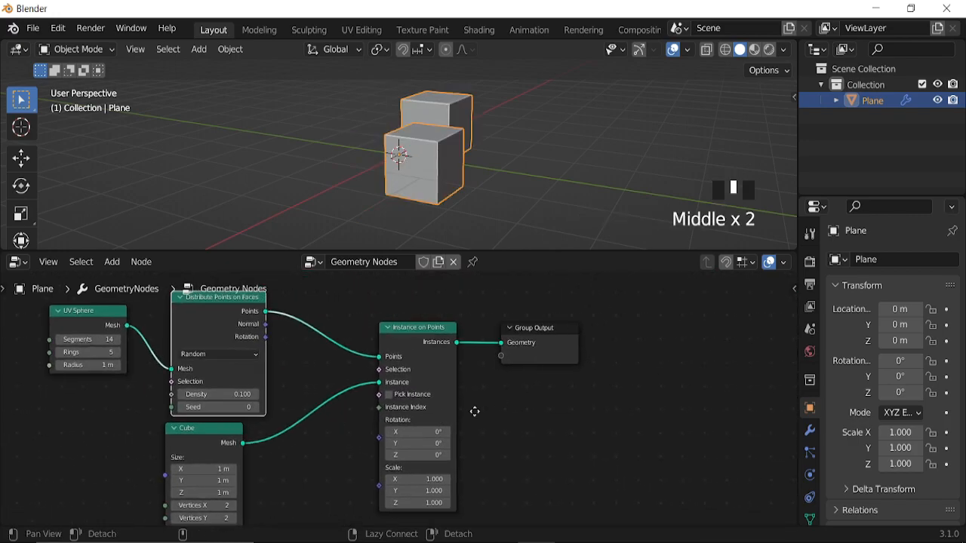
middle_drag(500, 401, 426, 428)
drag(460, 371, 668, 370)
scroll(502, 412, up, 1)
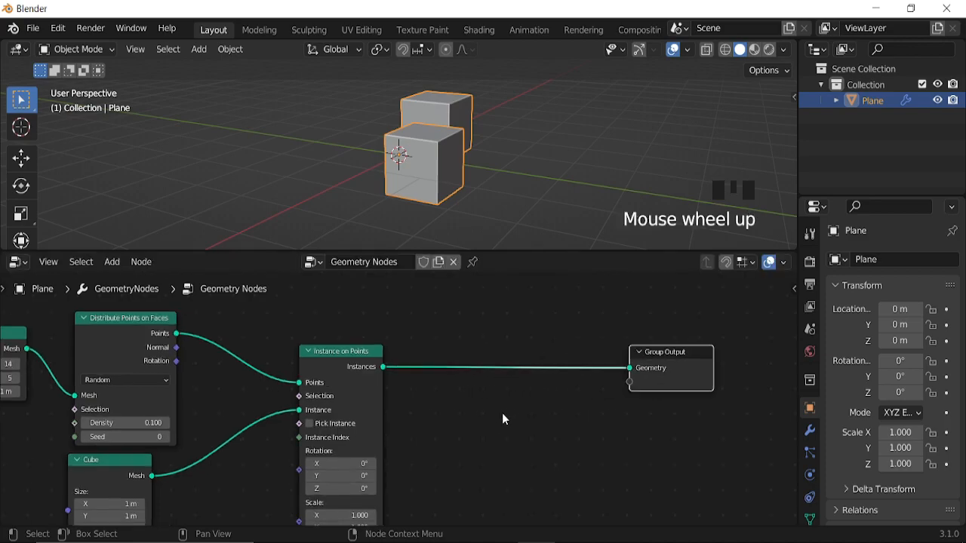
key(shift+a)
click(457, 214)
text(bo)
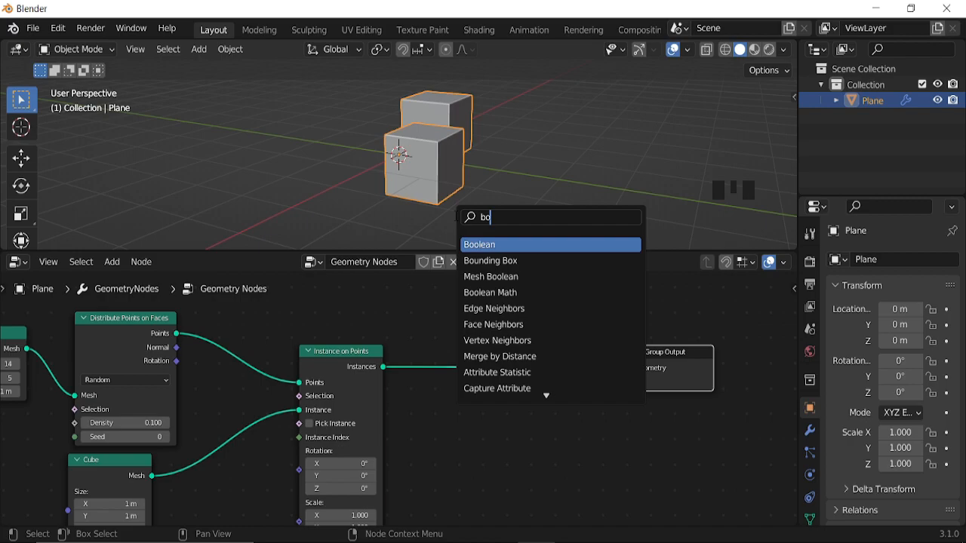
click(510, 276)
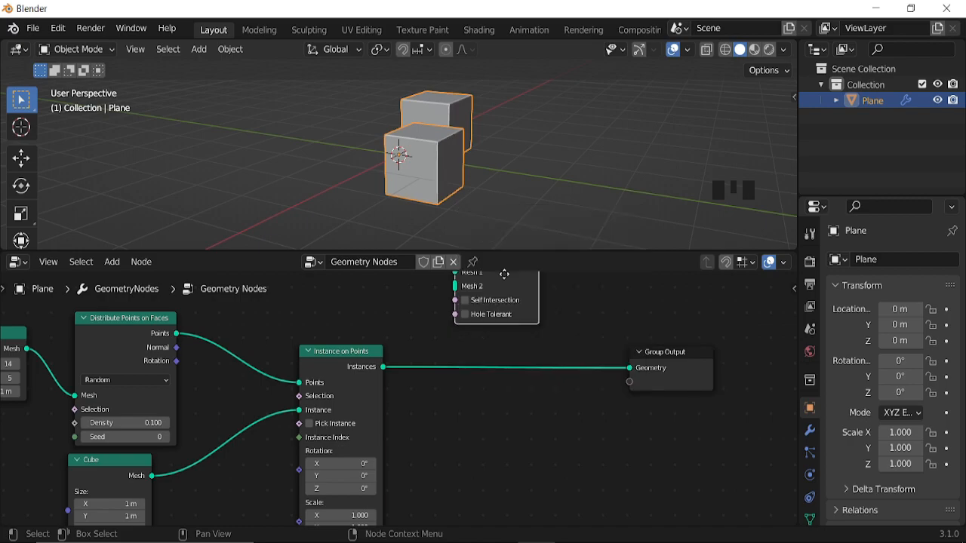
click(558, 442)
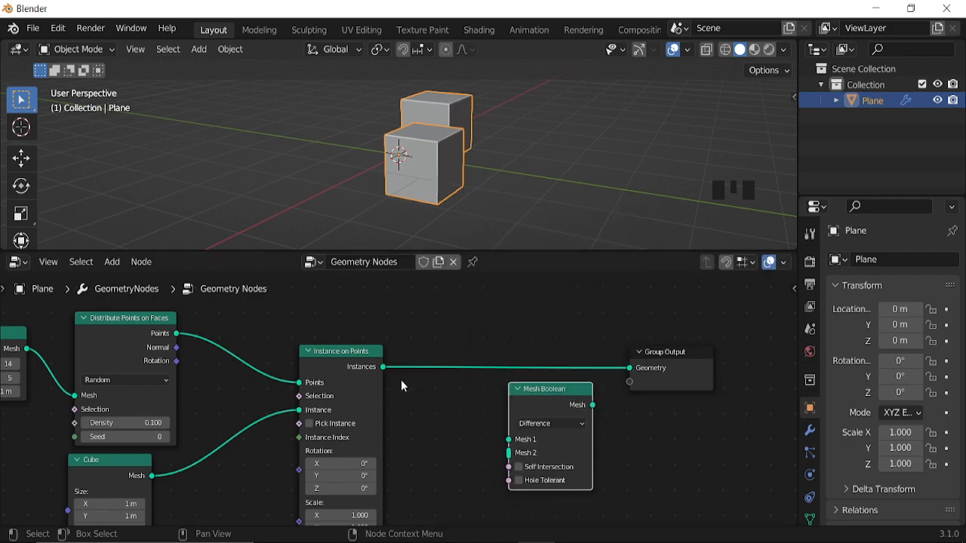
Step: Reroute the Instances output from Group Output to Mesh 2 of Mesh Boolean, and line up the Mesh Boolean and Group Output nodes
drag(383, 367, 506, 452)
ctrl+right_drag(623, 354, 625, 414)
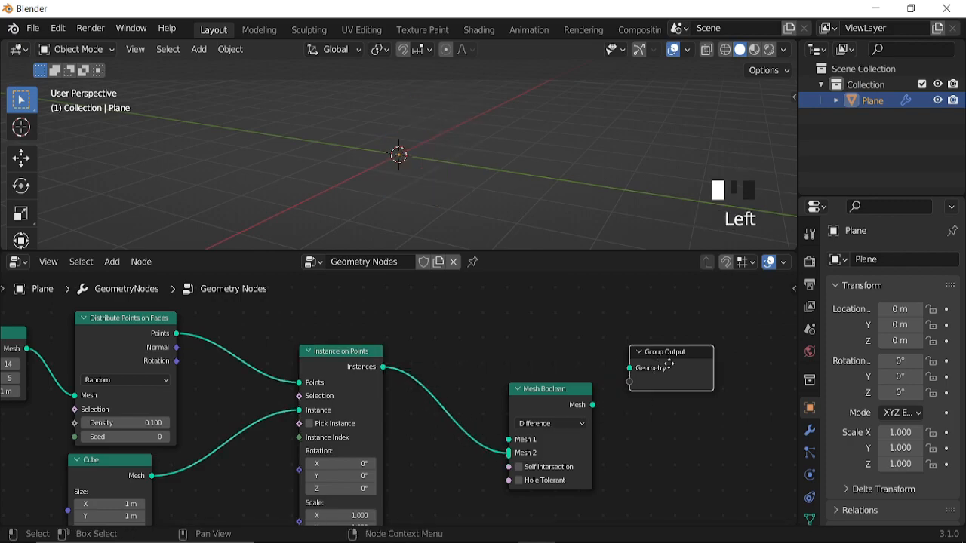
drag(647, 359, 701, 343)
drag(570, 406, 604, 367)
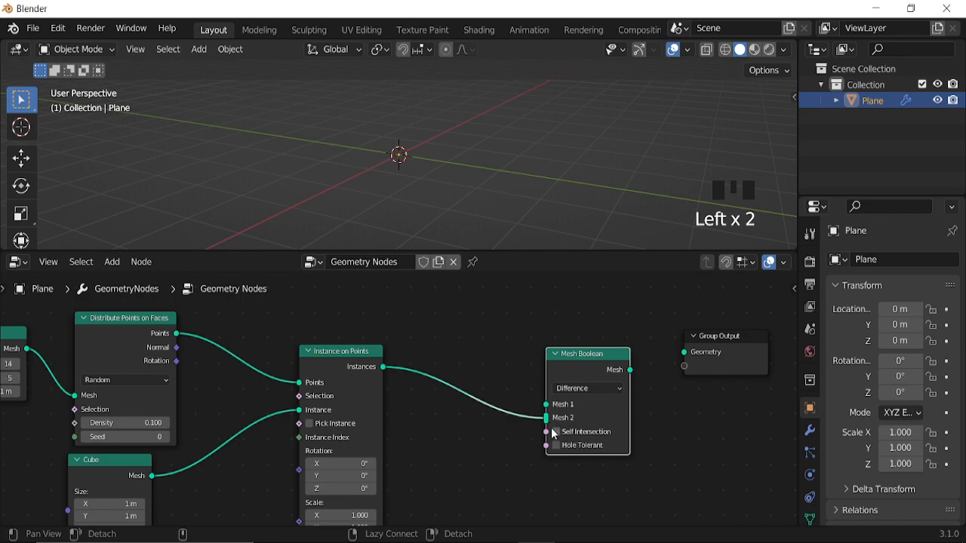
Step: Connect the UV Sphere mesh to Mesh 1 of Mesh Boolean and the boolean's mesh to the Group Output's Geometry
middle_drag(550, 428, 533, 377)
scroll(217, 353, down, 5)
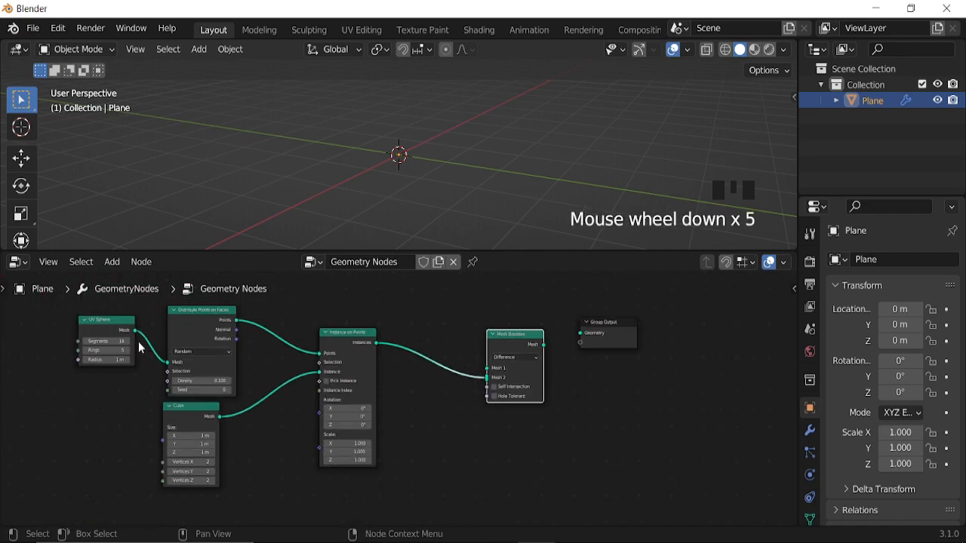
drag(135, 330, 490, 370)
scroll(560, 393, up, 4)
middle_drag(554, 386, 414, 426)
drag(457, 368, 504, 352)
middle_drag(456, 185, 415, 169)
Step: Set the X scale of Instance on Points to 0.1
scroll(272, 408, down, 5)
middle_drag(257, 483, 467, 402)
scroll(417, 400, up, 7)
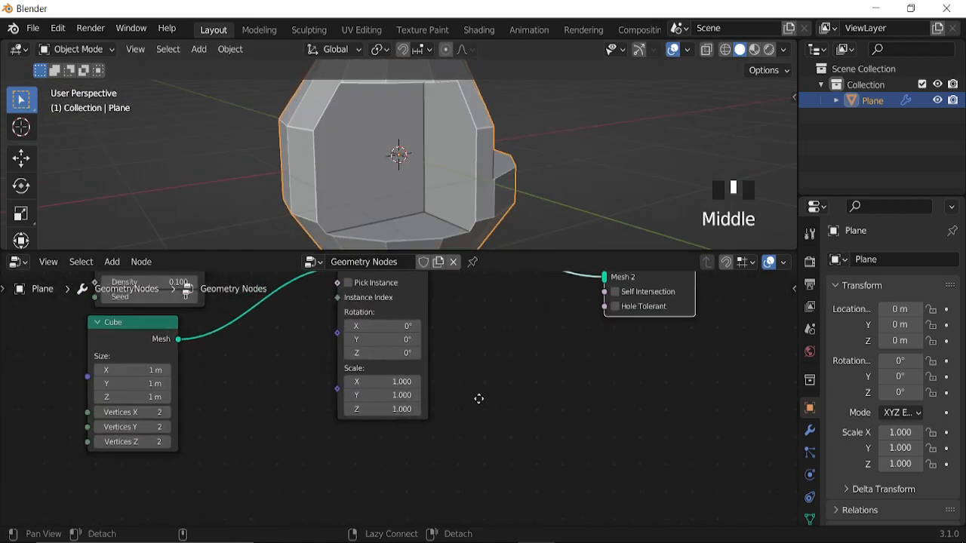
scroll(456, 400, up, 2)
shift+drag(453, 366, 400, 366)
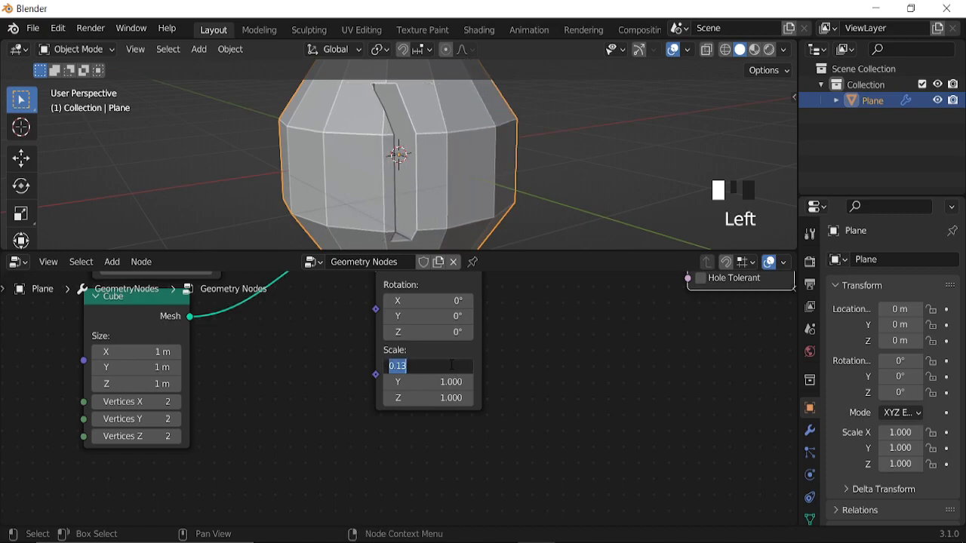
key(Return)
Step: Set the Y scale of Instance on Points to 5
scroll(416, 179, down, 3)
mouse_move(416, 179)
middle_down()
mouse_move(329, 161)
mouse_move(264, 169)
mouse_move(423, 170)
middle_up()
middle_drag(534, 386, 544, 370)
scroll(474, 386, up, 3)
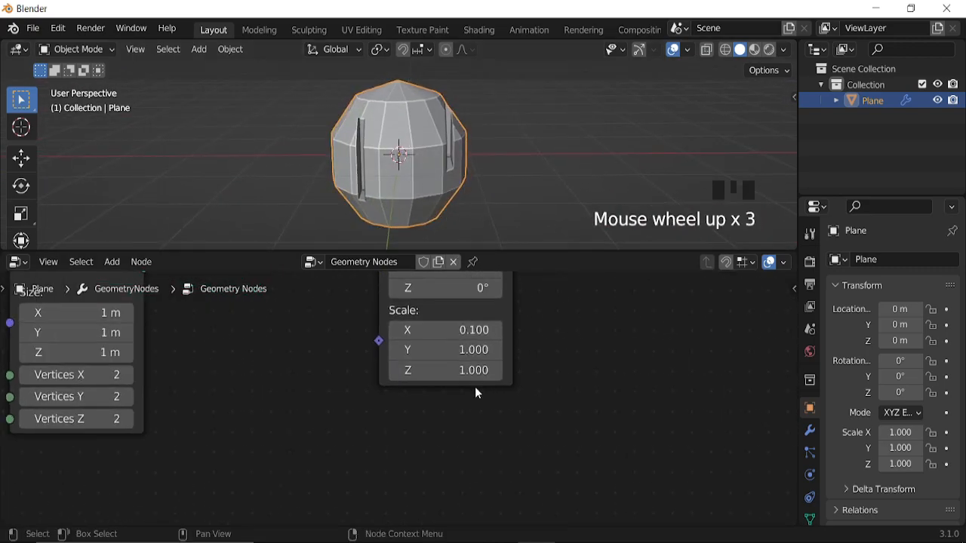
scroll(454, 386, up, 1)
shift+click(456, 346)
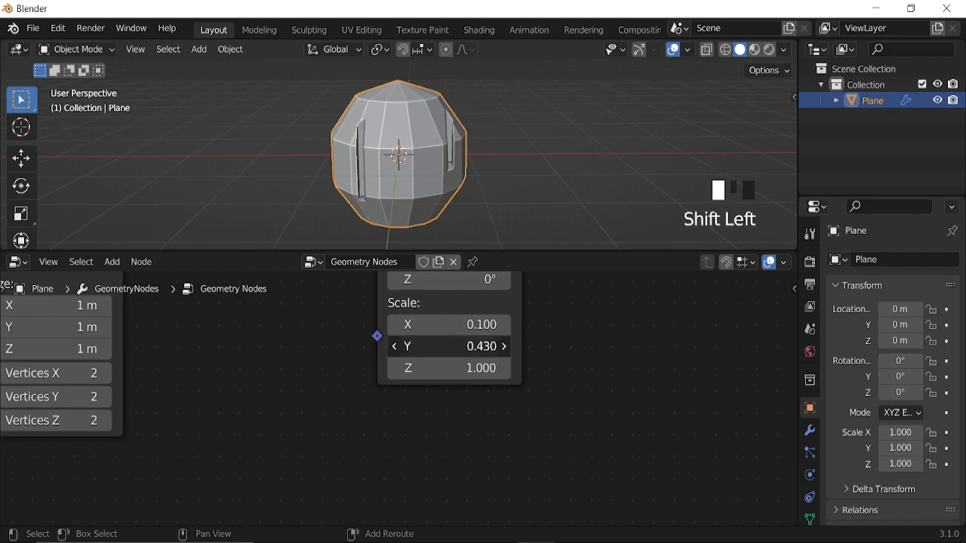
click(465, 345)
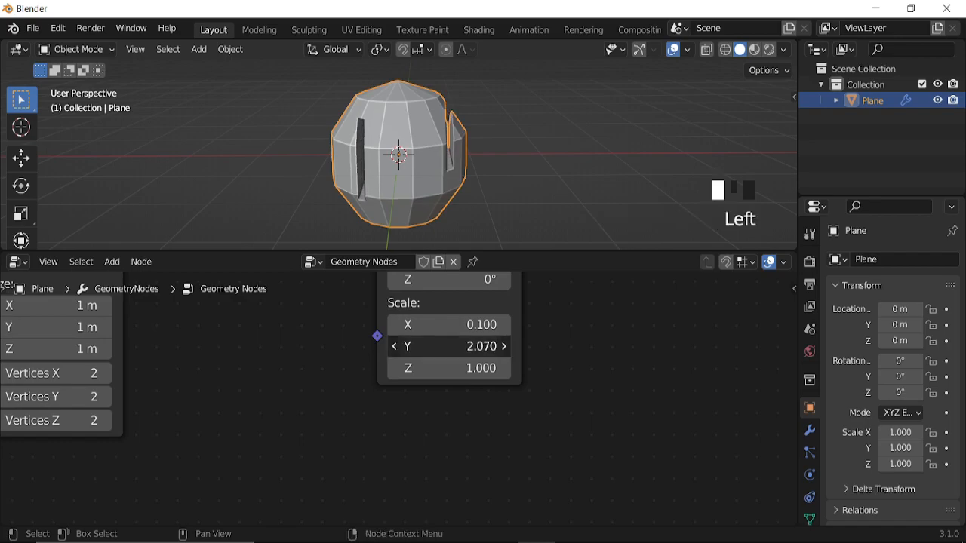
middle_drag(471, 186, 491, 242)
Step: Increase the Z scale of Instance on Points to 3, checking the cuts around the sphere
middle_drag(458, 408, 508, 420)
scroll(483, 393, up, 3)
shift+click(529, 382)
shift+drag(528, 382, 544, 382)
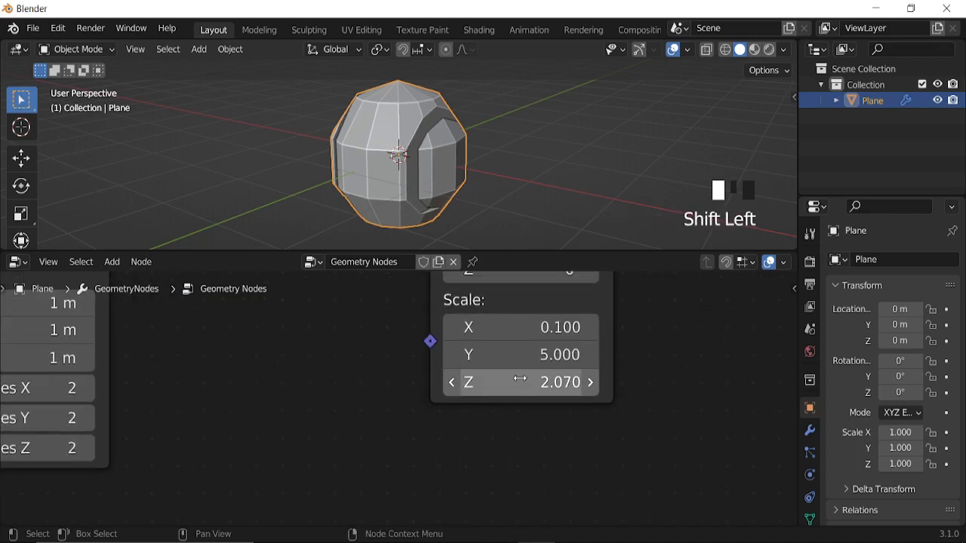
middle_drag(528, 184, 165, 169)
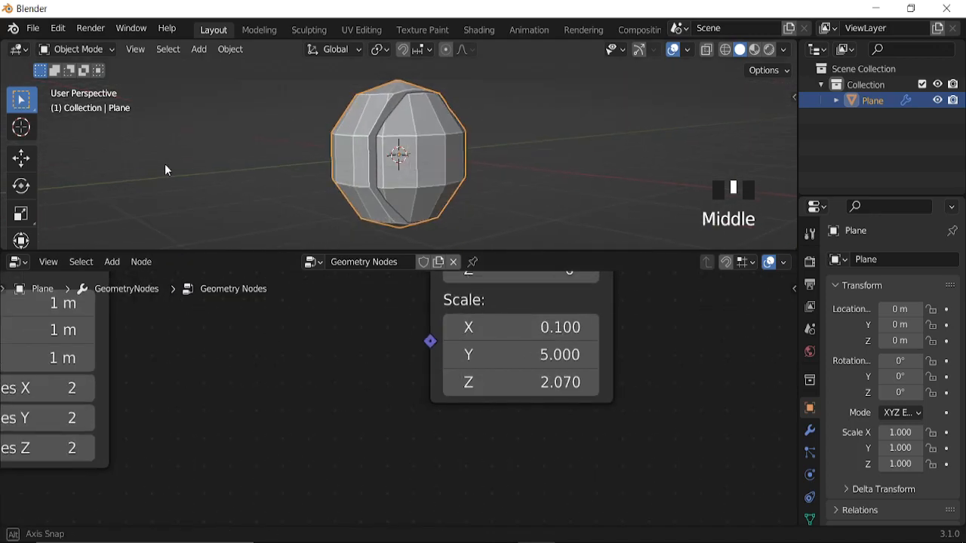
middle_drag(437, 226, 398, 156)
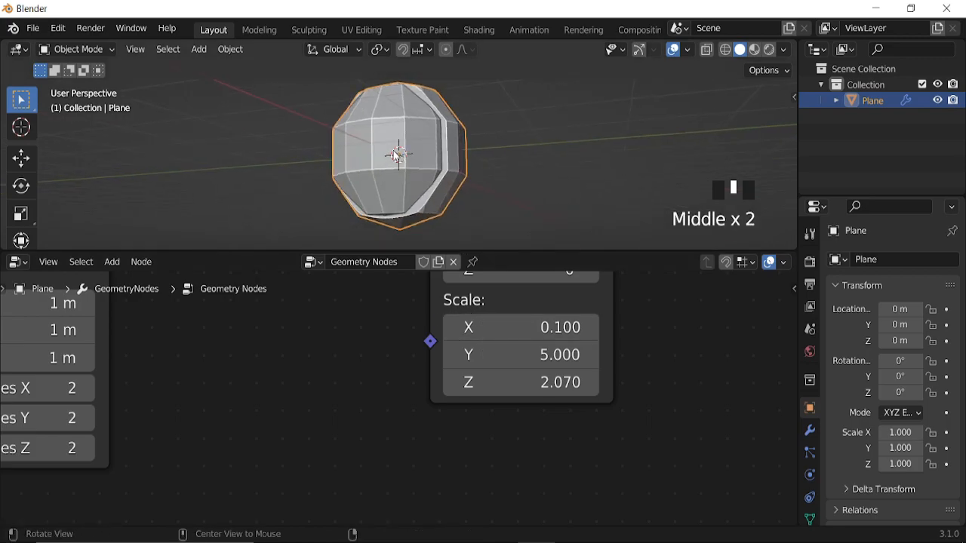
click(540, 387)
text(3)
key(Return)
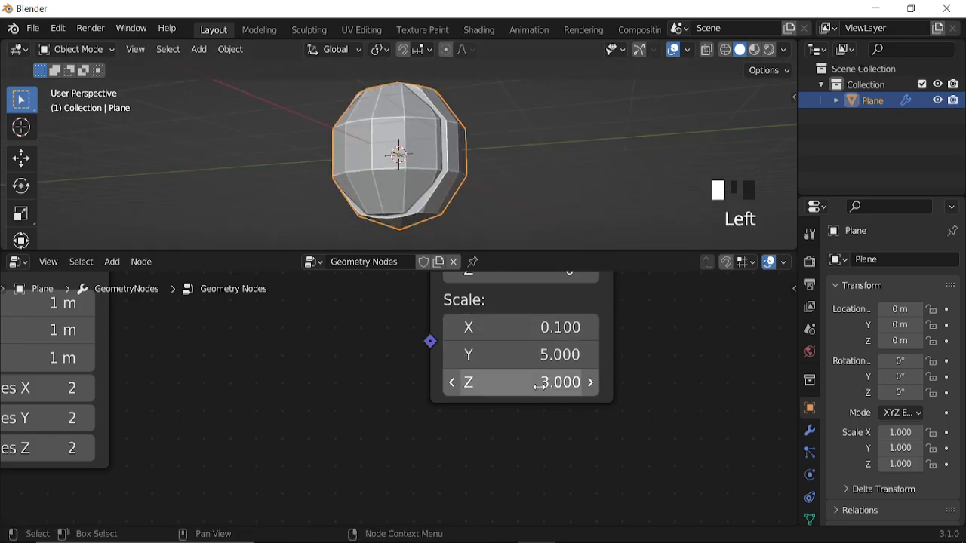
Step: Add a Random Value node below the Cube node
scroll(461, 162, down, 4)
middle_drag(464, 162, 596, 176)
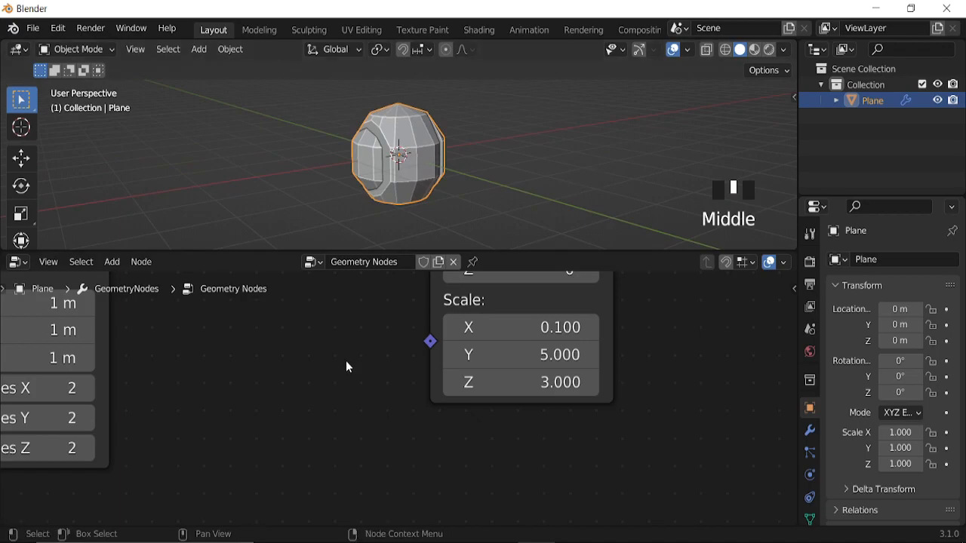
scroll(351, 378, down, 8)
middle_drag(354, 390, 498, 406)
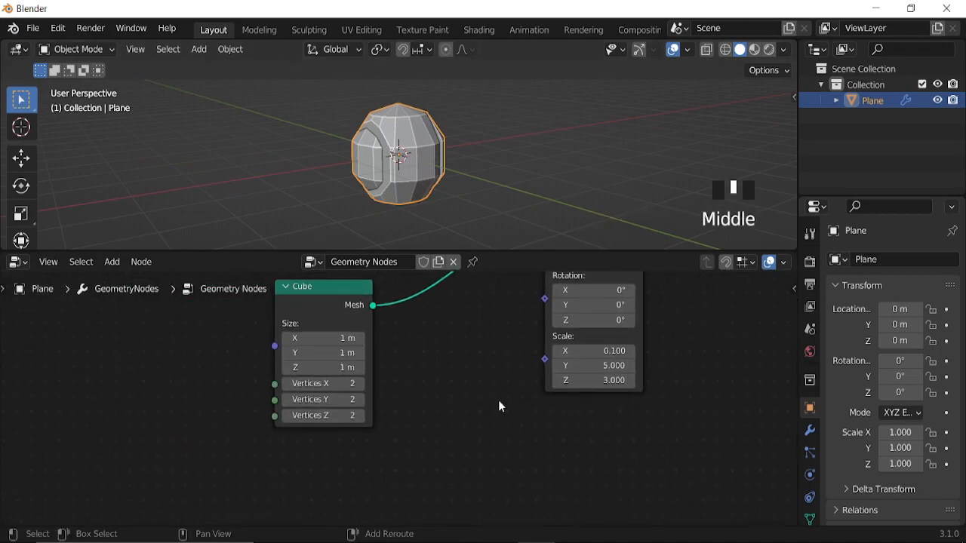
key(shift+a)
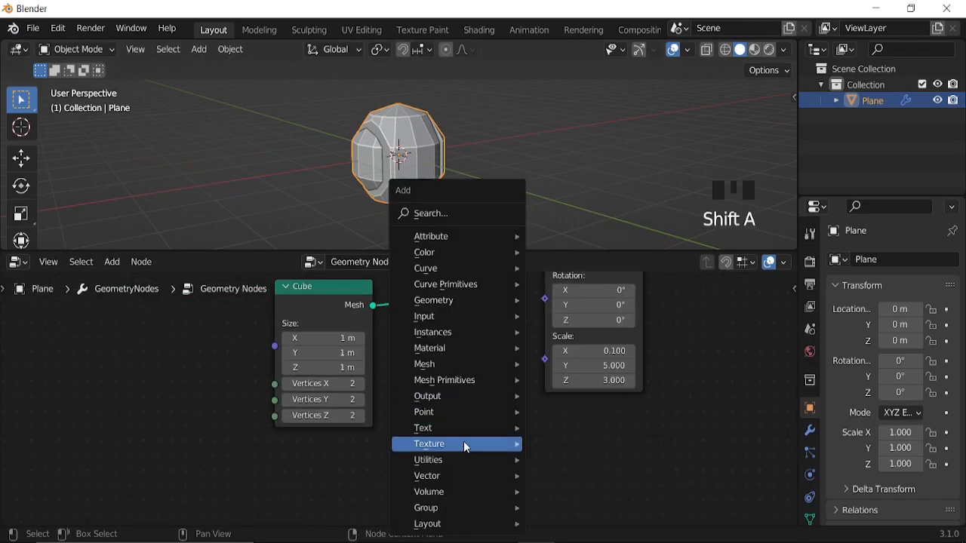
mouse_move(456, 458)
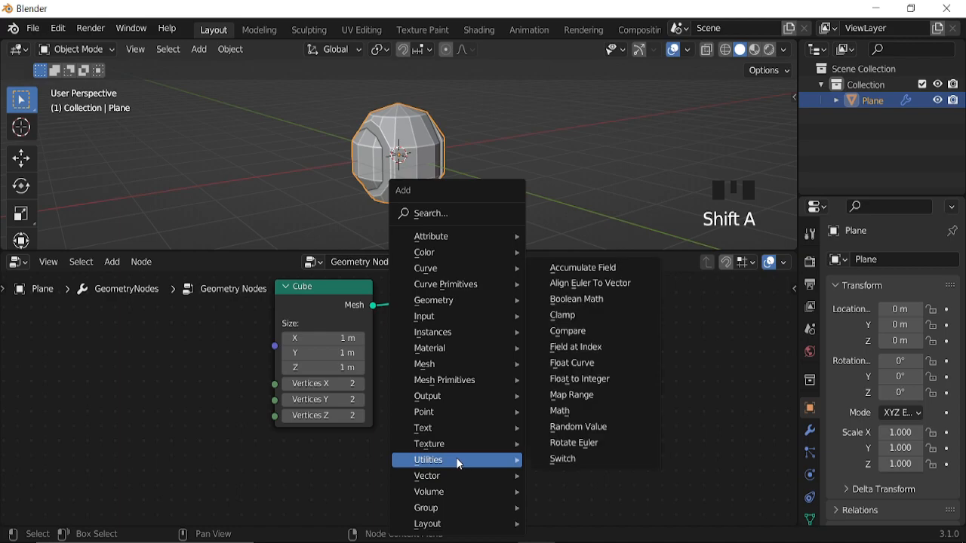
click(571, 428)
click(281, 435)
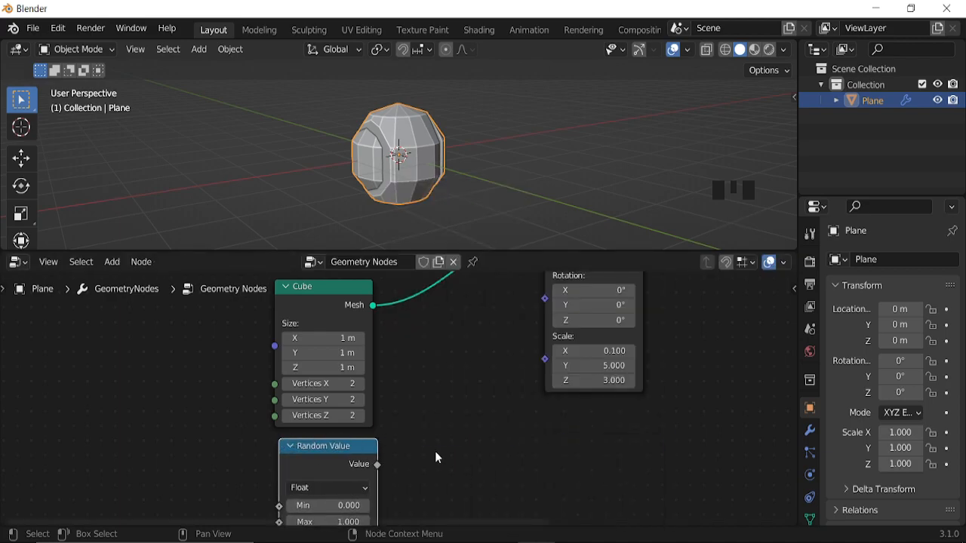
Step: Connect the Random Value node's output to the Rotation input of Instance on Points
middle_drag(443, 468, 370, 469)
drag(306, 471, 401, 411)
drag(468, 432, 472, 433)
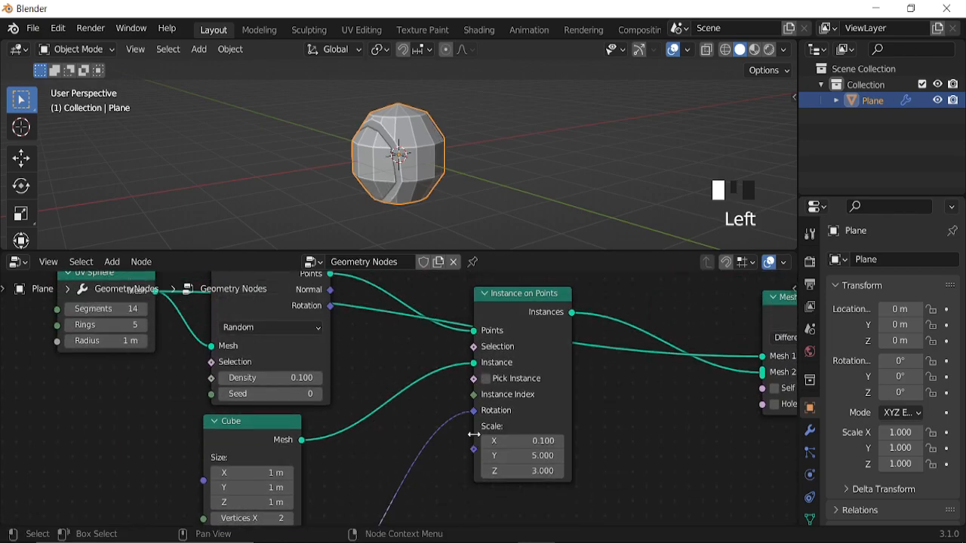
middle_drag(372, 136, 412, 143)
middle_drag(473, 481, 565, 323)
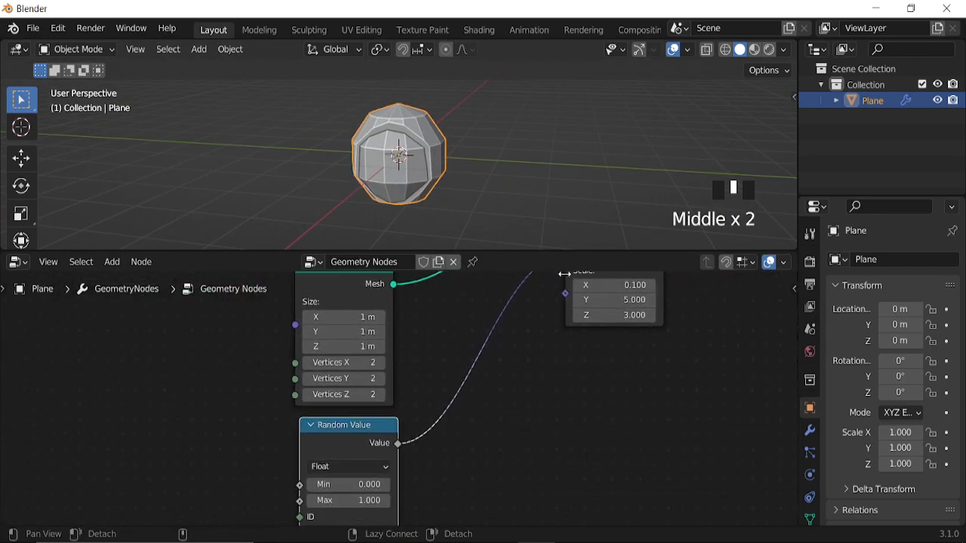
Step: Set the Random Value node's seed to 406
middle_drag(493, 445, 541, 341)
scroll(423, 430, up, 2)
click(422, 422)
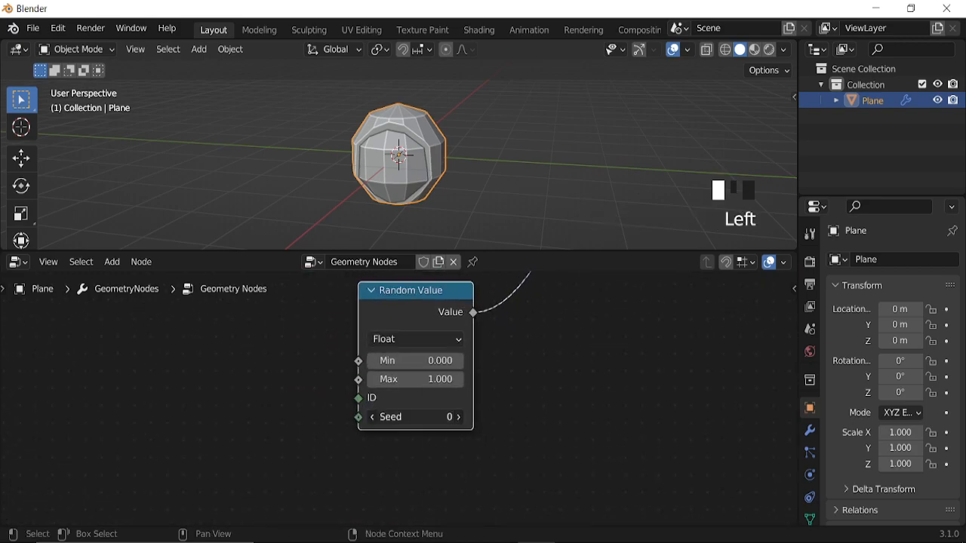
drag(422, 418, 532, 384)
scroll(521, 377, down, 4)
Step: Insert a Rotate Euler node between Random Value and Instance on Points and set its type to Axis Angle
middle_drag(516, 369, 424, 422)
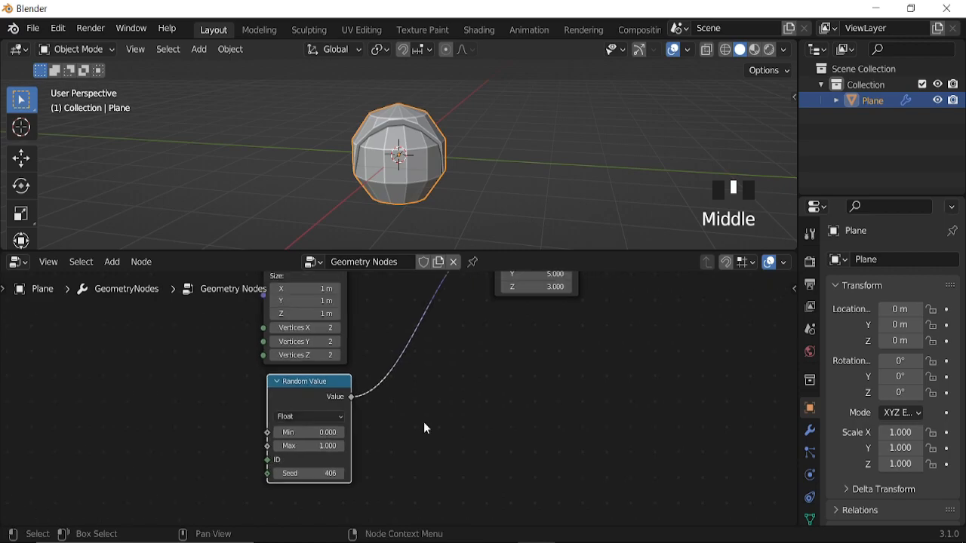
key(shift+a)
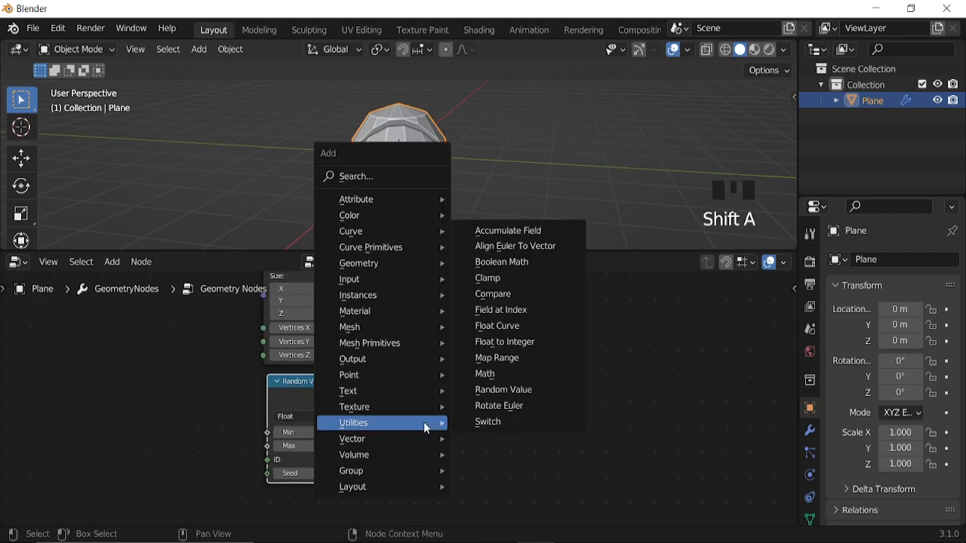
click(504, 406)
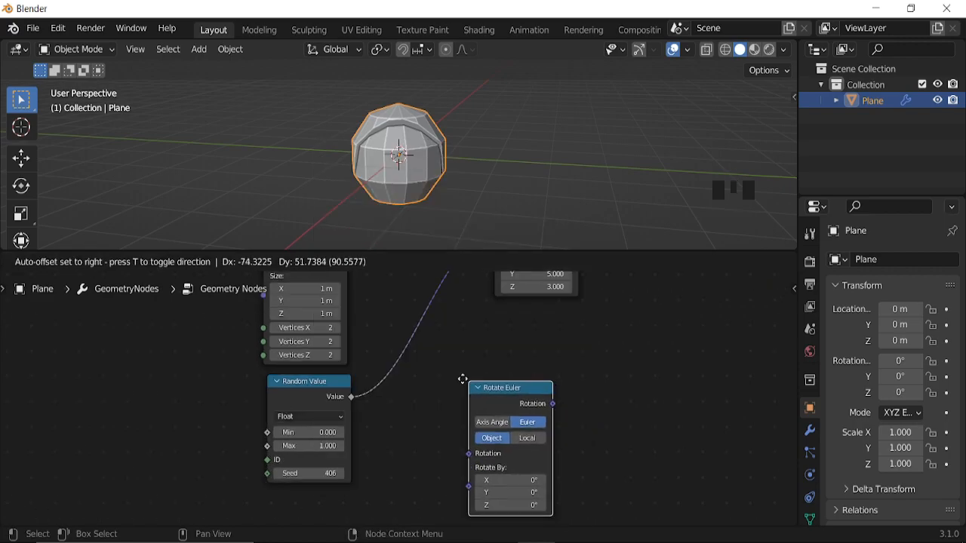
click(404, 344)
scroll(422, 385, up, 2)
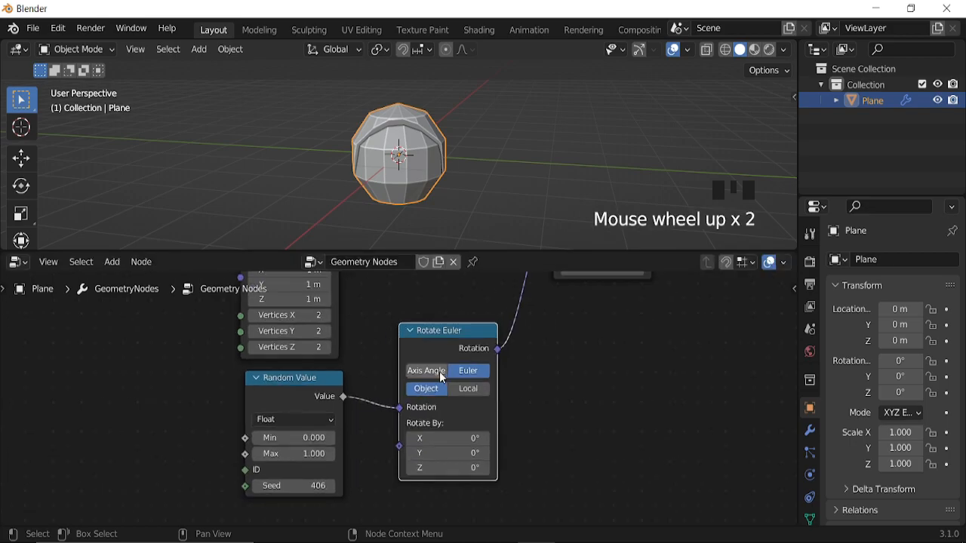
click(432, 371)
middle_drag(375, 192, 447, 191)
Step: Try changing the angle of the Rotate Euler node and undo the change
middle_drag(560, 445, 483, 405)
scroll(452, 402, up, 3)
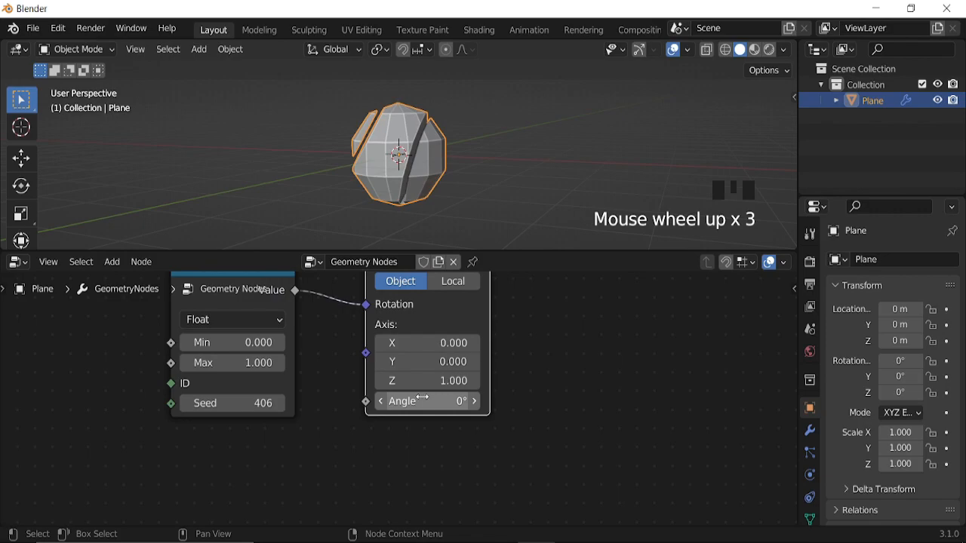
click(429, 402)
mouse_move(428, 401)
mouse_down()
mouse_move(514, 401)
mouse_move(421, 399)
mouse_up()
key(ctrl+z)
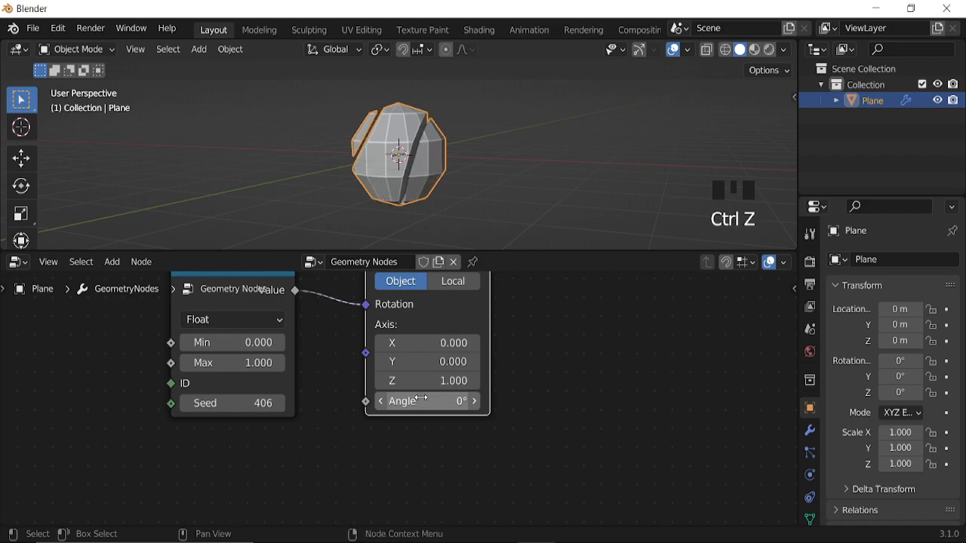
Step: Move Group Output away from Mesh Boolean and insert a Subdivision Surface node on the link between them
scroll(398, 178, down, 4)
middle_drag(355, 302, 354, 340)
middle_drag(355, 171, 495, 188)
middle_drag(538, 388, 465, 388)
scroll(360, 411, up, 2)
drag(390, 343, 622, 343)
key(shift+a)
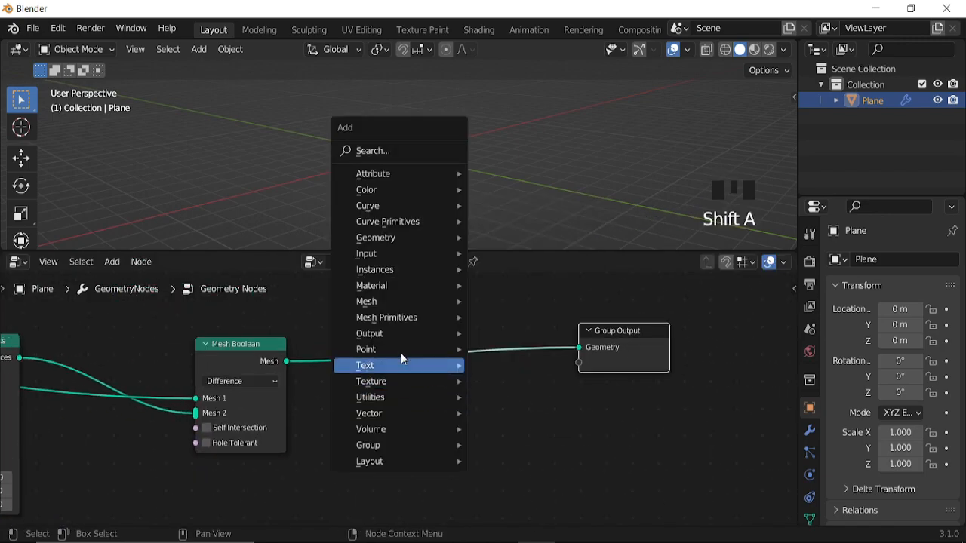
mouse_move(395, 317)
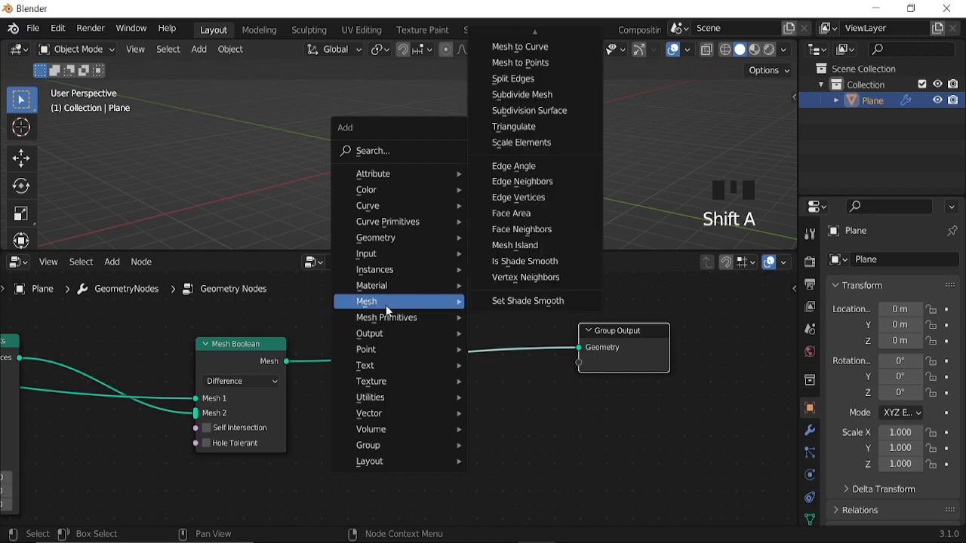
mouse_move(380, 302)
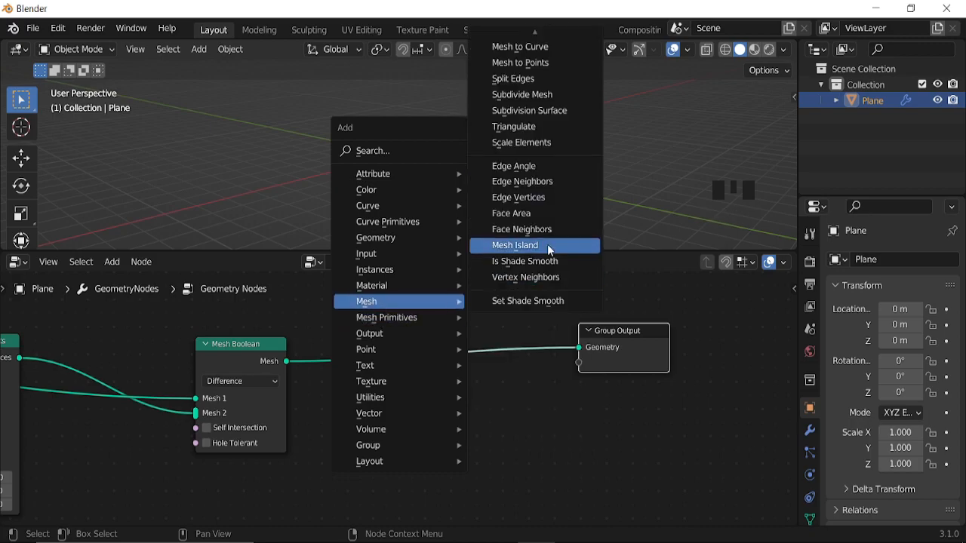
click(517, 128)
click(383, 336)
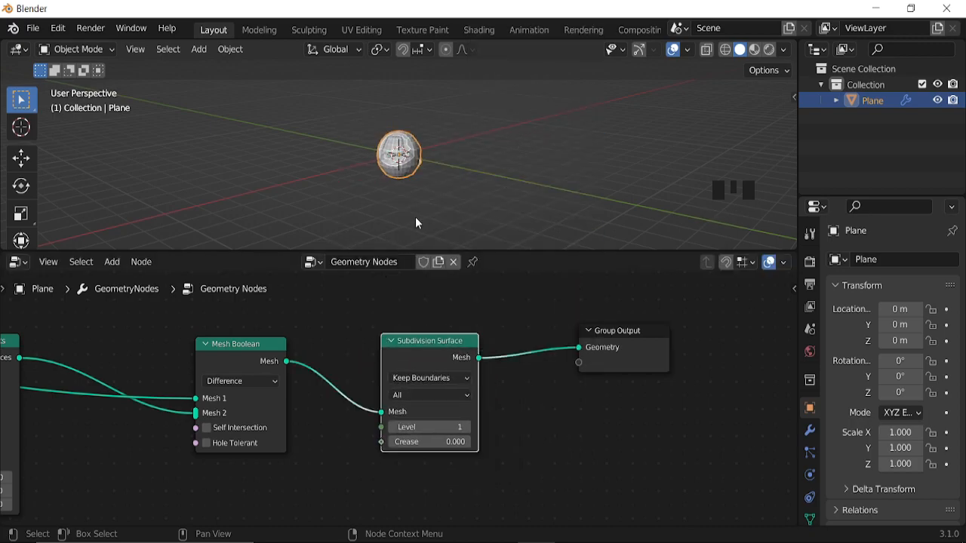
Step: Set the Subdivision Surface level to 2 and inspect the cuts around the sphere
scroll(417, 194, up, 8)
middle_drag(369, 159, 472, 160)
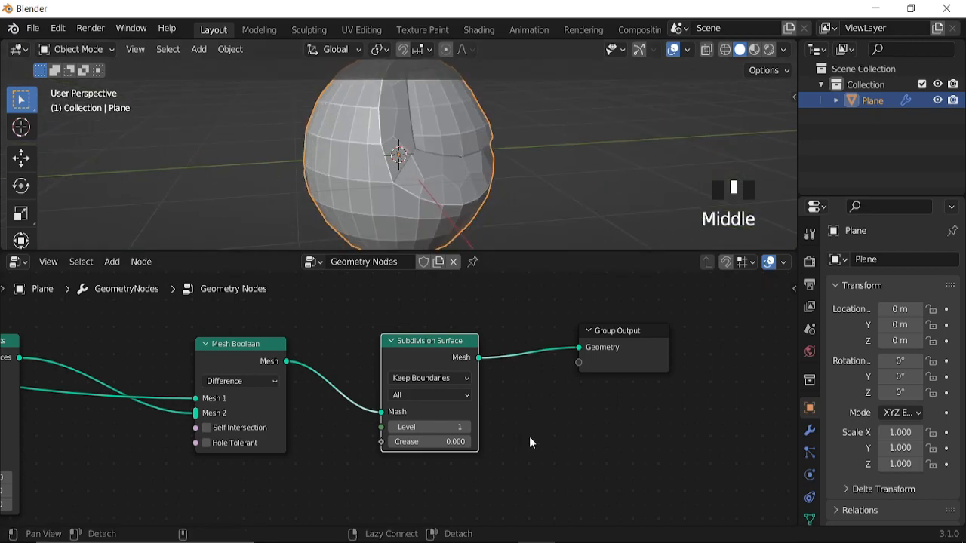
middle_drag(529, 437, 497, 409)
scroll(492, 392, up, 3)
click(489, 387)
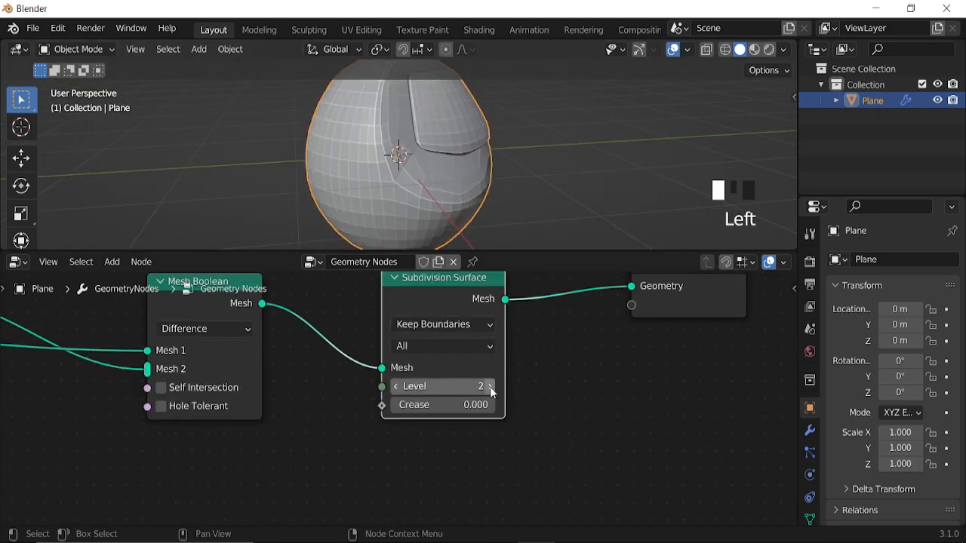
scroll(377, 157, down, 2)
middle_drag(376, 158, 478, 166)
scroll(552, 360, down, 3)
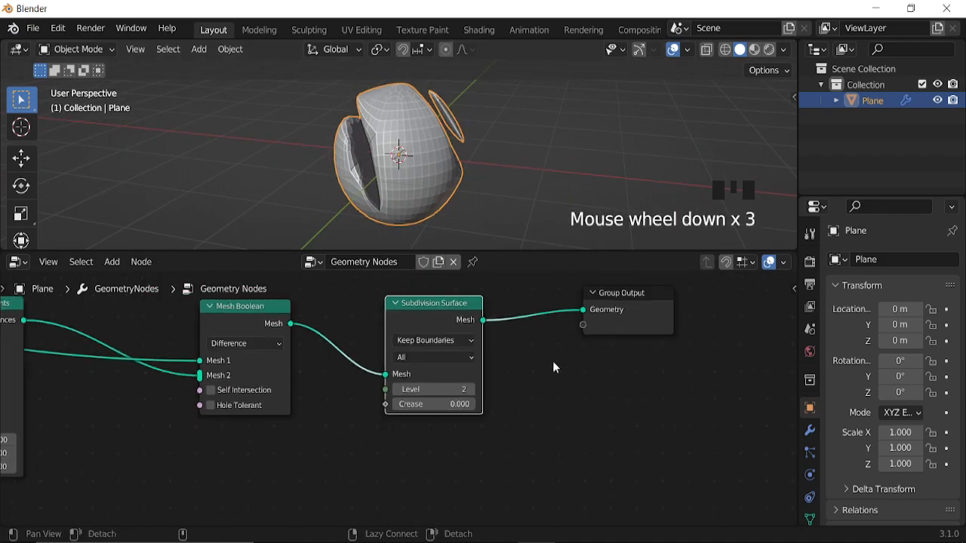
Step: Move Group Output aside and insert a Set Shade Smooth node between Subdivision Surface and Group Output
middle_drag(552, 360, 506, 352)
drag(506, 352, 606, 359)
key(shift+a)
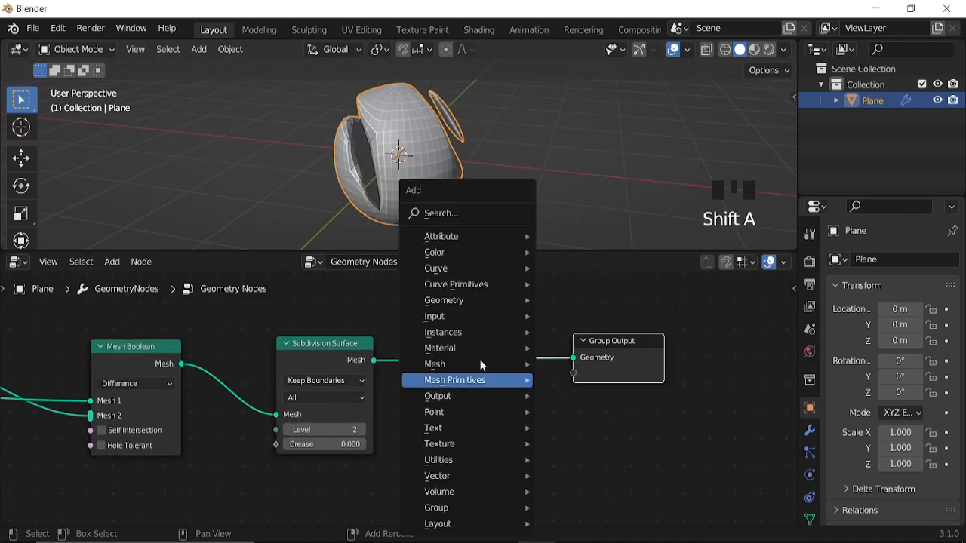
click(452, 215)
text(sha)
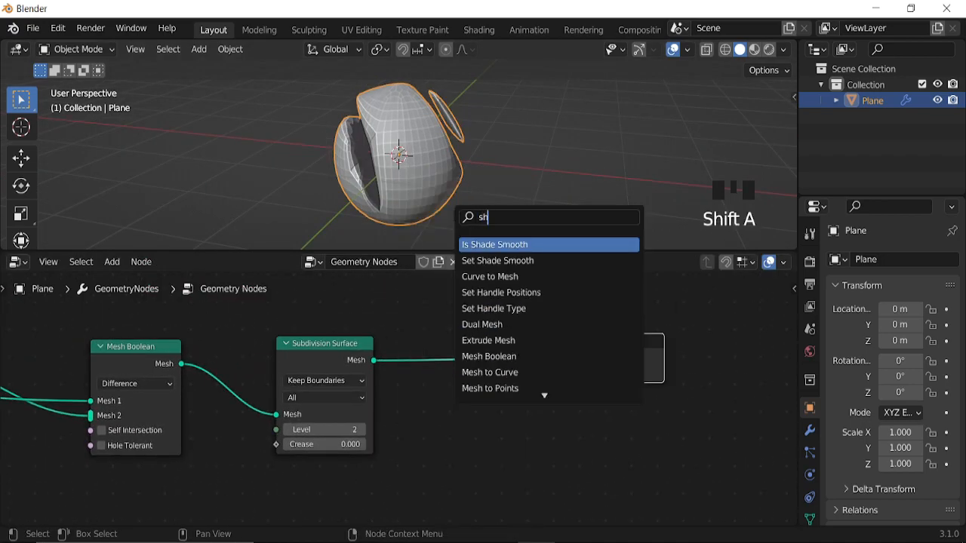
click(497, 261)
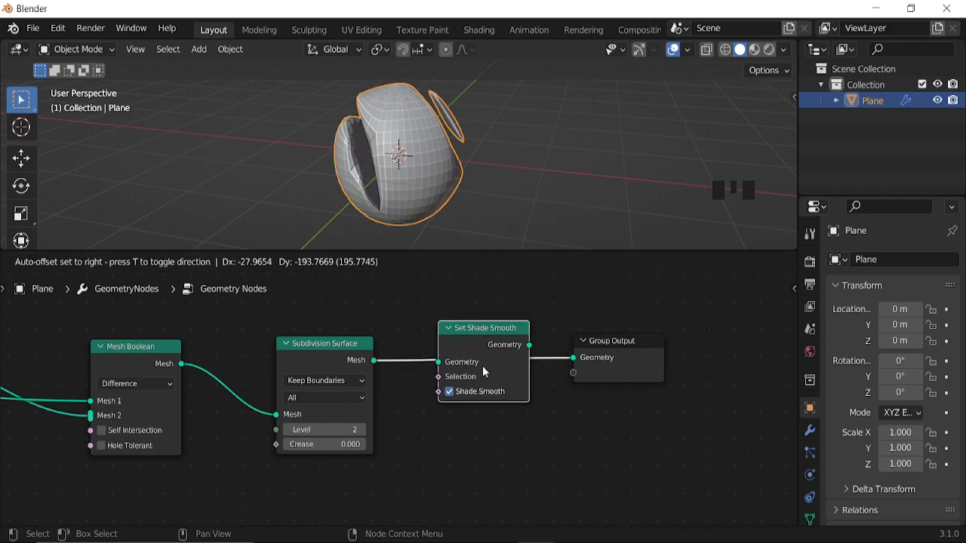
click(482, 365)
middle_drag(394, 207, 458, 183)
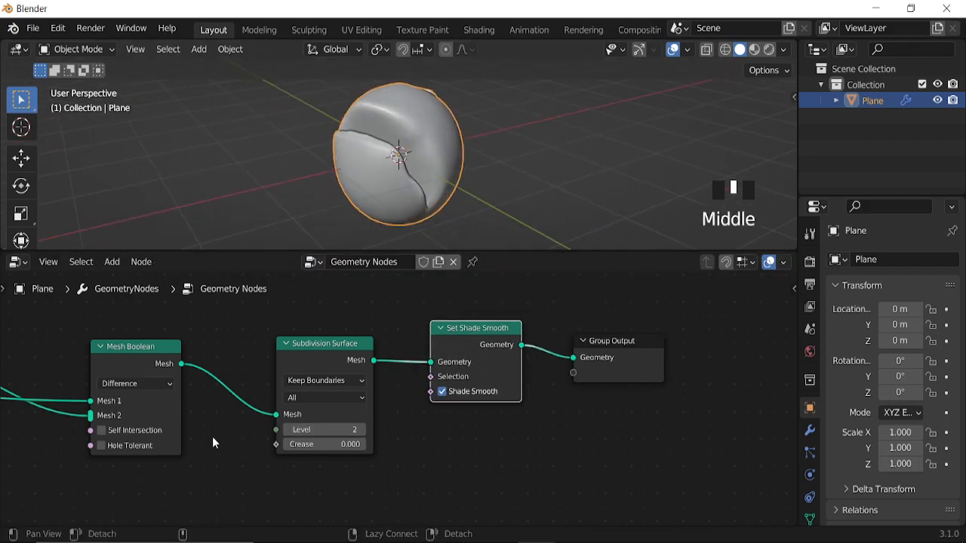
Step: Set the Rotate Euler axis to X 1, Y 1 and Z 0
middle_drag(213, 443, 581, 337)
scroll(377, 406, down, 4)
middle_drag(378, 405, 530, 307)
scroll(475, 391, up, 2)
scroll(438, 399, up, 6)
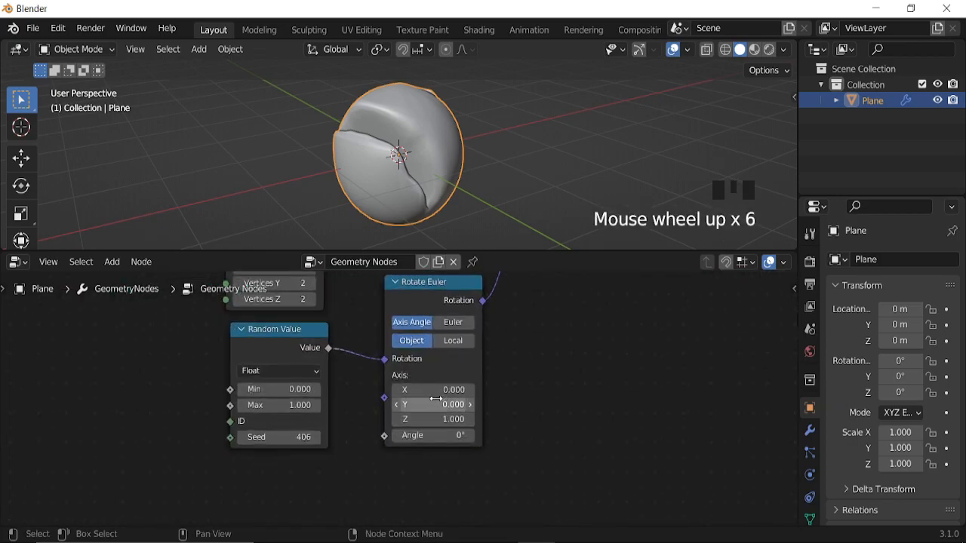
click(437, 418)
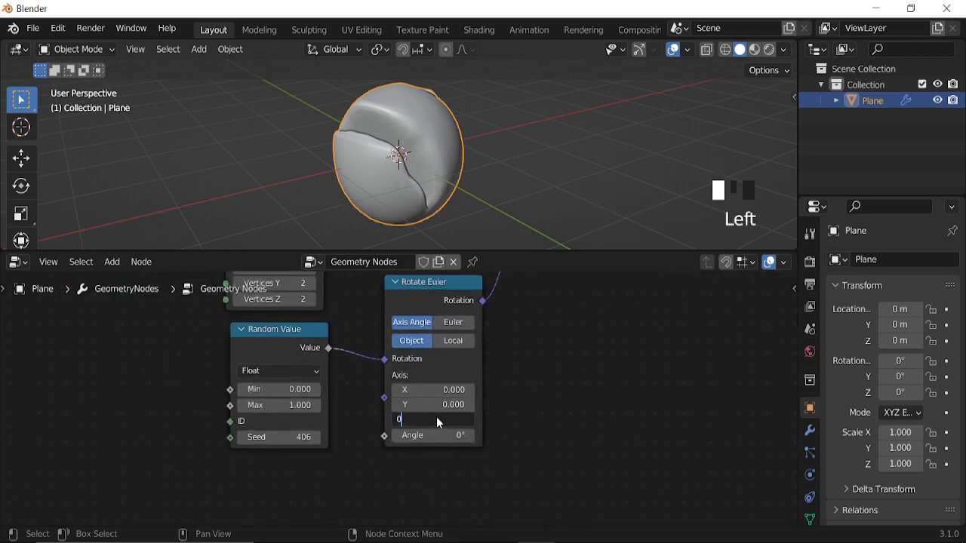
middle_drag(461, 198, 400, 171)
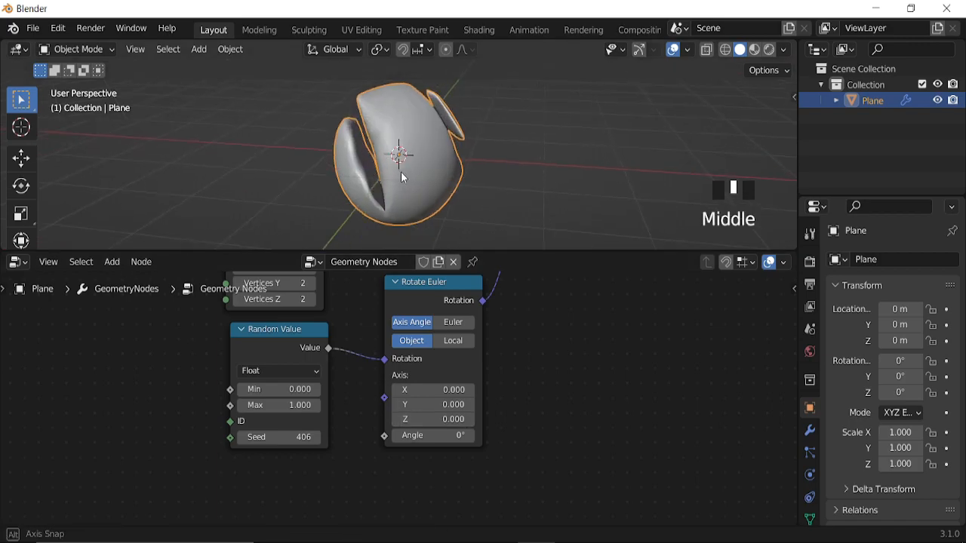
click(434, 390)
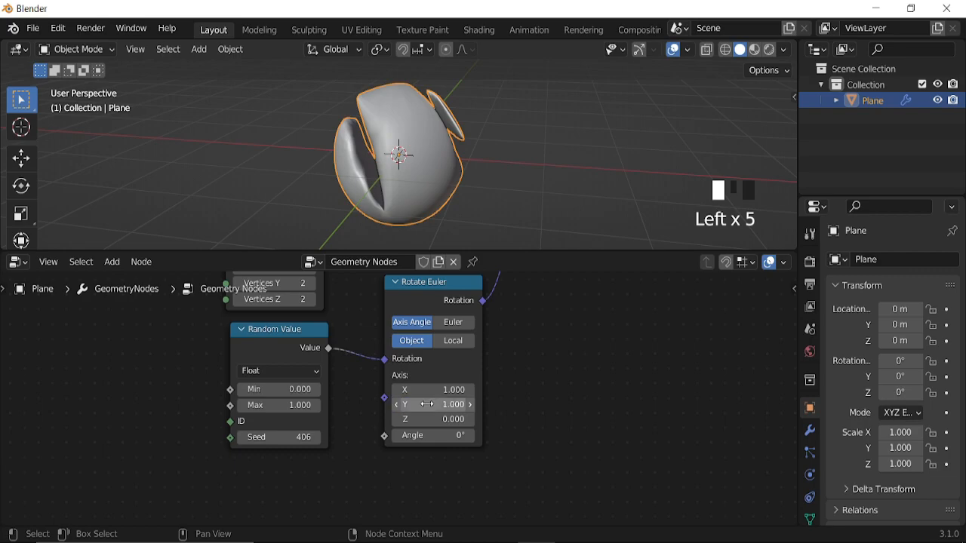
Step: Switch the Random Value data type to Vector and connect its Value output to Rotate Euler's Rotation input
middle_drag(344, 393, 458, 376)
click(425, 357)
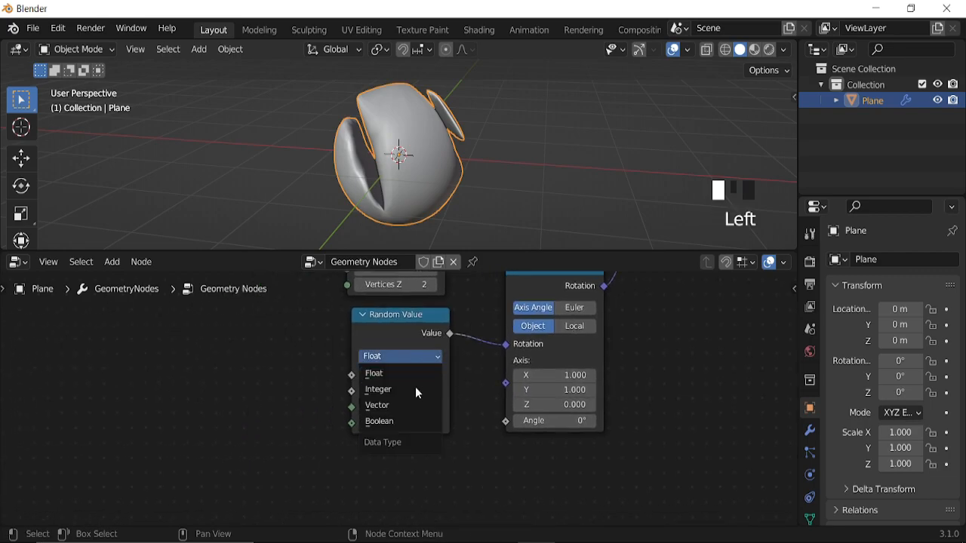
click(404, 406)
drag(450, 333, 505, 344)
Step: Set the seed of the vector Random Value node to 80
middle_drag(453, 451, 444, 346)
drag(412, 405, 332, 406)
scroll(490, 412, up, 4)
click(411, 410)
key(Return)
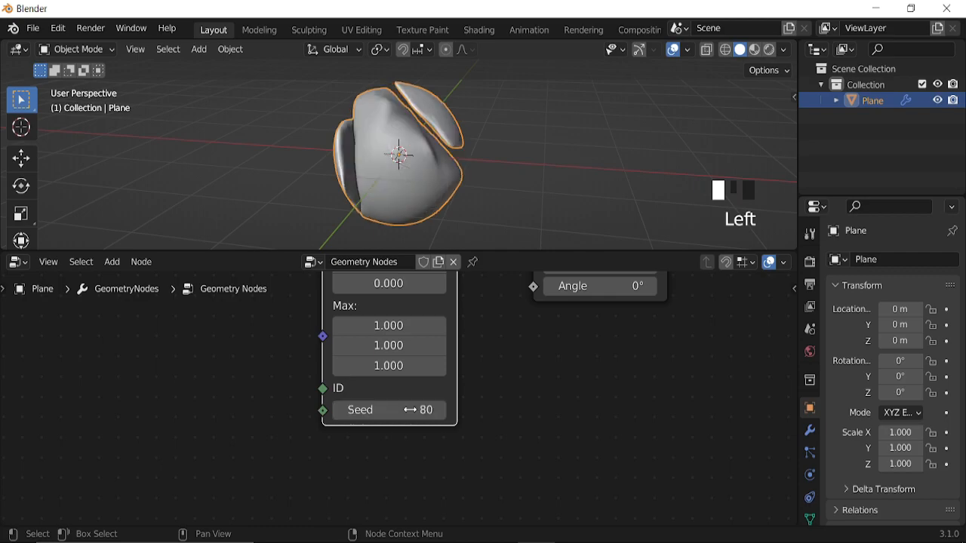
Step: Try a larger Rotate Euler angle and reset it to 0°
middle_drag(327, 170, 495, 248)
scroll(484, 346, down, 7)
middle_drag(485, 346, 389, 423)
drag(414, 397, 554, 397)
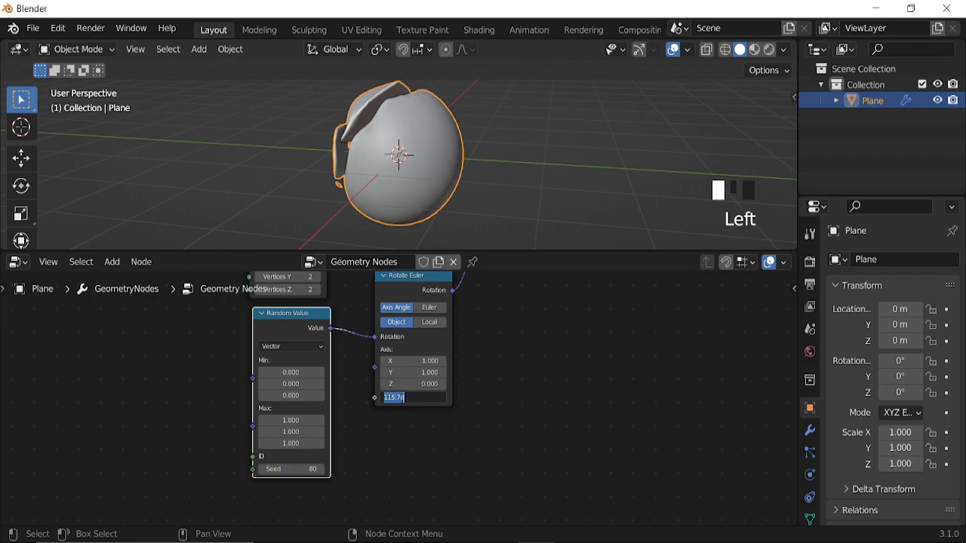
key(Return)
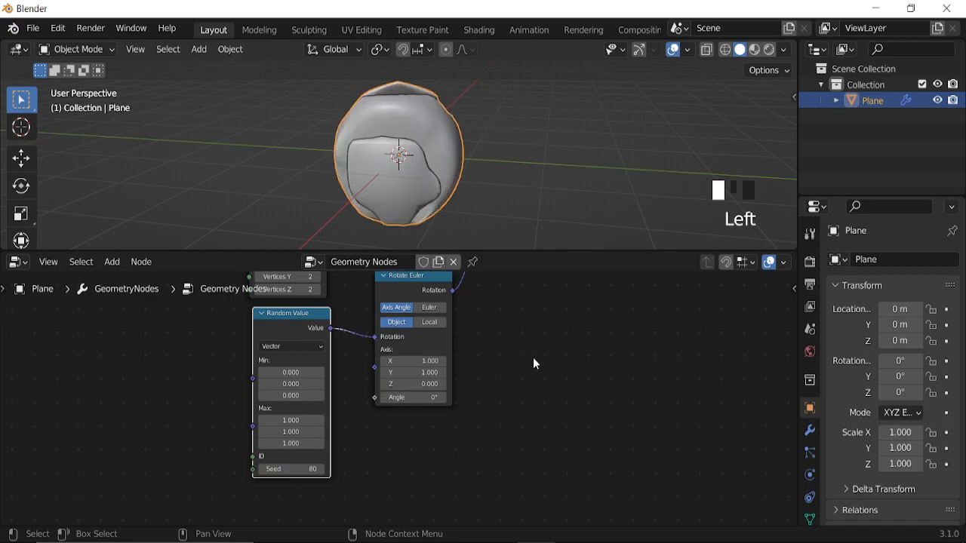
Step: Move the Group Output node farther away from Set Shade Smooth to make room for another node
scroll(534, 364, down, 13)
middle_drag(541, 344, 292, 391)
scroll(354, 361, up, 3)
middle_drag(355, 361, 323, 408)
scroll(329, 362, up, 7)
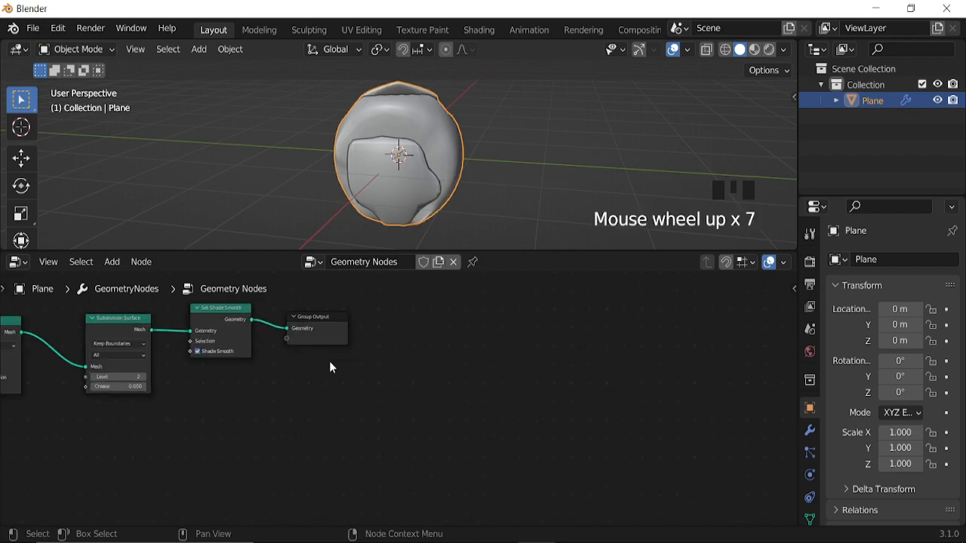
drag(319, 329, 502, 330)
middle_drag(384, 364, 485, 377)
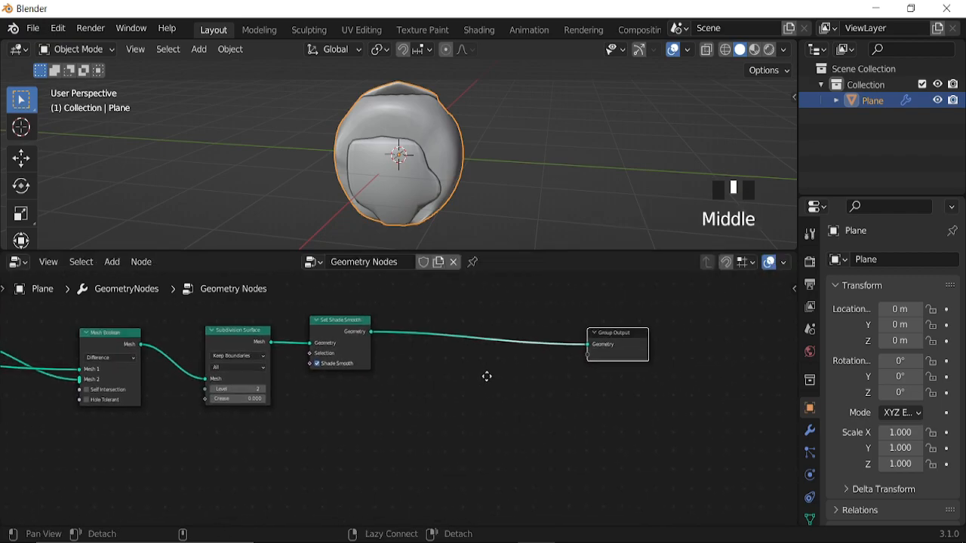
Step: Insert a Set Material node between Set Shade Smooth and Group Output
scroll(449, 402, up, 1)
scroll(450, 402, up, 1)
key(shift+a)
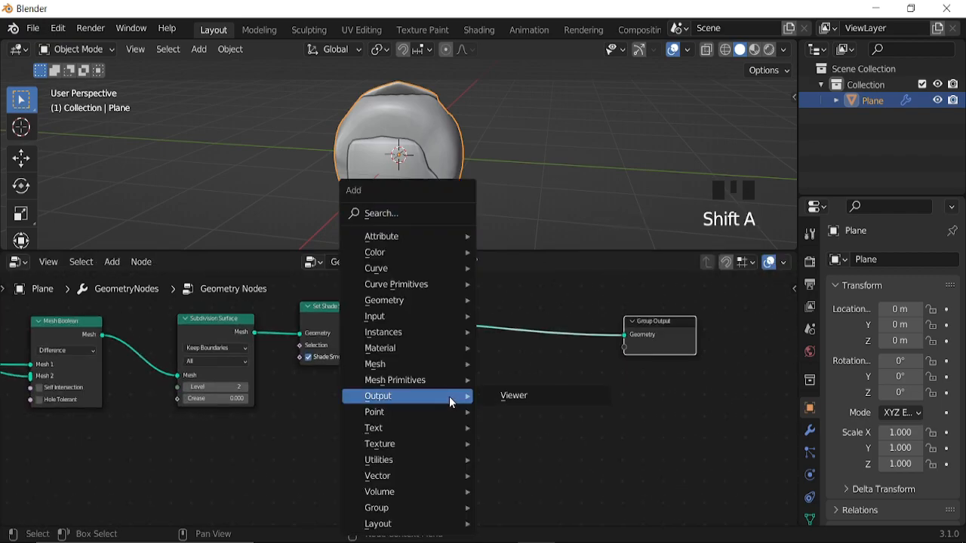
mouse_move(411, 347)
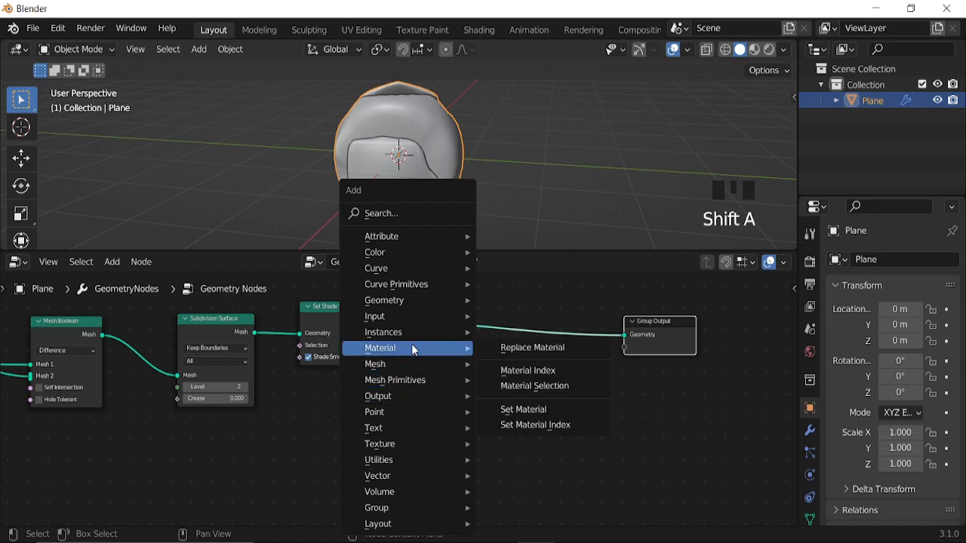
click(524, 407)
click(438, 306)
scroll(501, 391, up, 4)
click(502, 354)
scroll(380, 181, down, 4)
Step: Add a mesh plane to the scene and scale it up to about 5.05
middle_drag(380, 181, 454, 173)
key(shift+a)
mouse_move(454, 179)
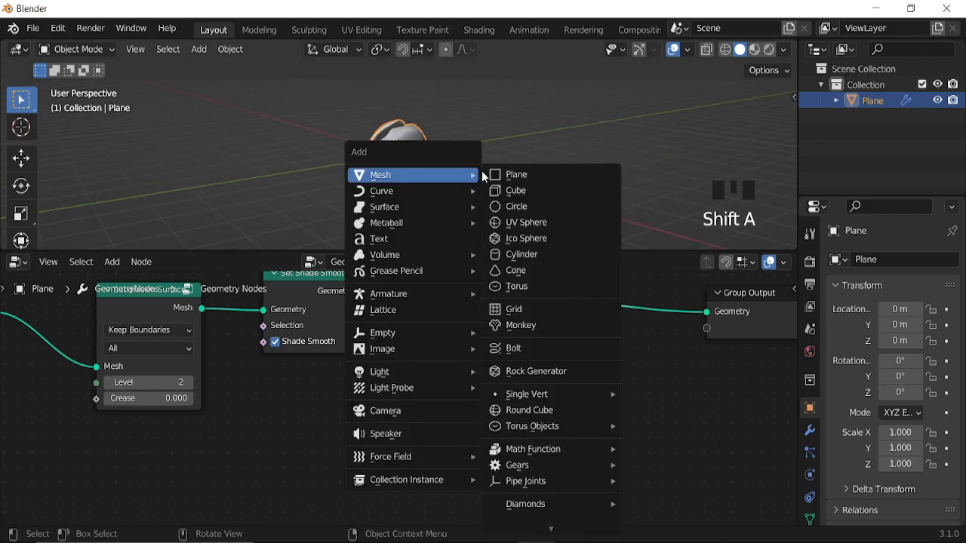
click(520, 177)
key(s)
click(671, 184)
Step: Lower the new plane along Z to about -0.94 m, beneath the sphere, working in the right orthographic view
key(KP_3)
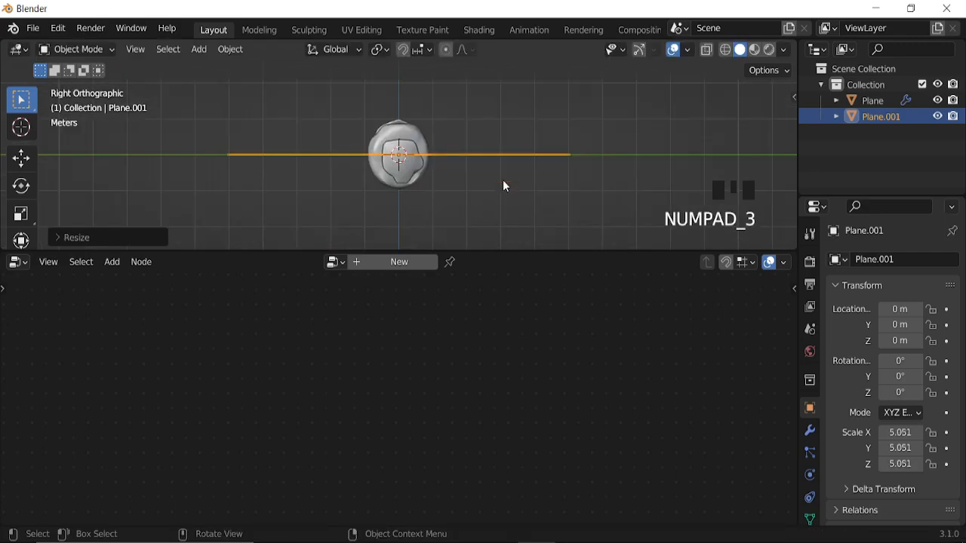
key(g)
key(z)
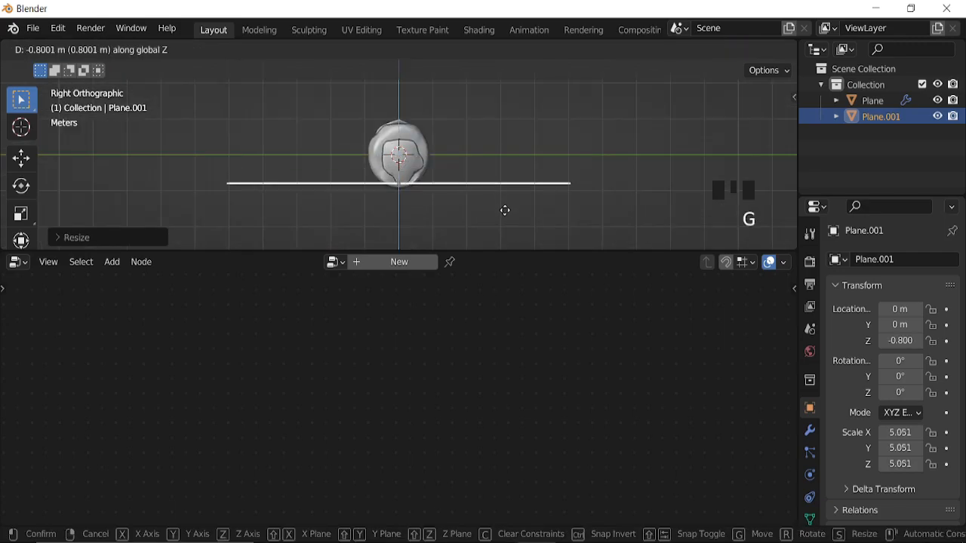
click(503, 214)
scroll(399, 166, down, 3)
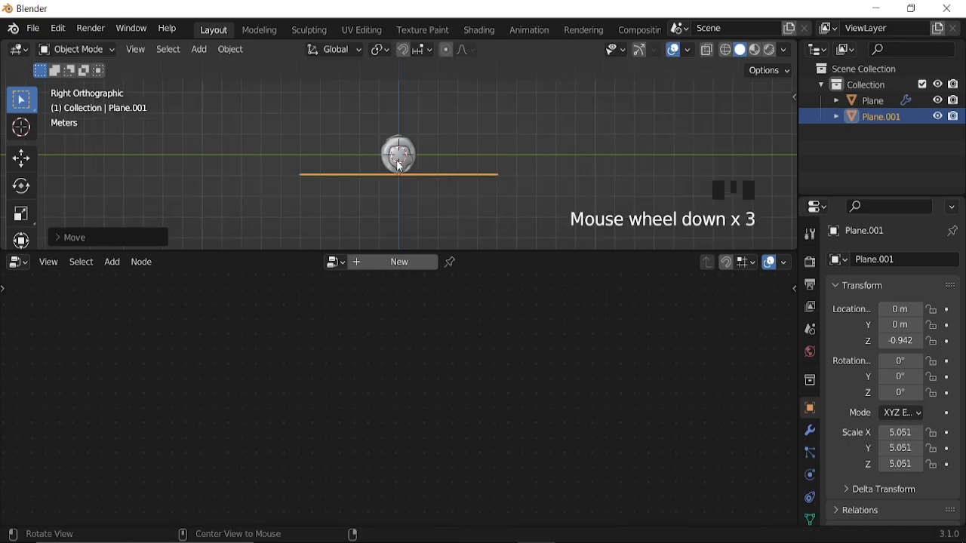
Step: Enlarge the ground plane to a scale of about 10.44
middle_drag(399, 166, 477, 205)
key(s)
click(573, 183)
Step: Extrude one side edge of the ground plane straight up along Z to form a tall backdrop wall
key(Tab)
scroll(412, 168, down, 2)
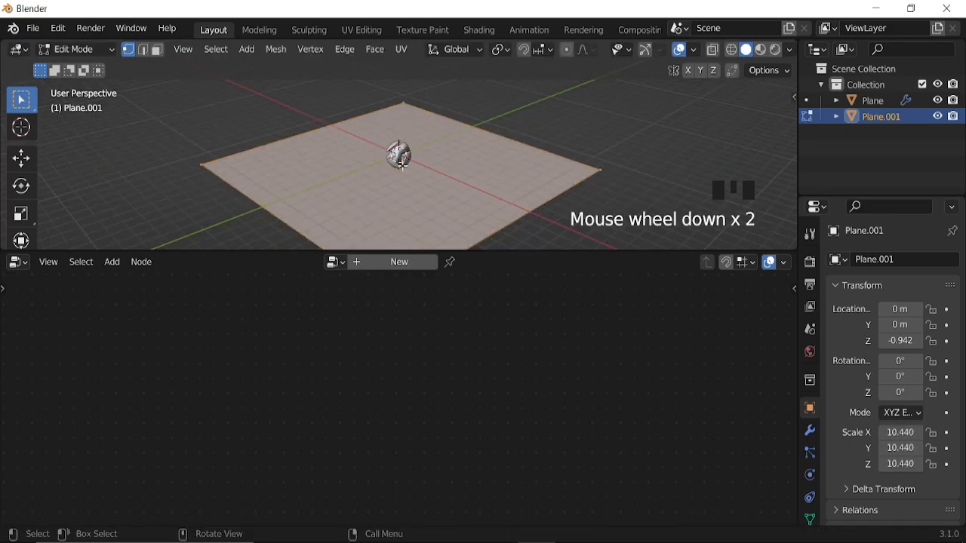
click(144, 52)
click(430, 190)
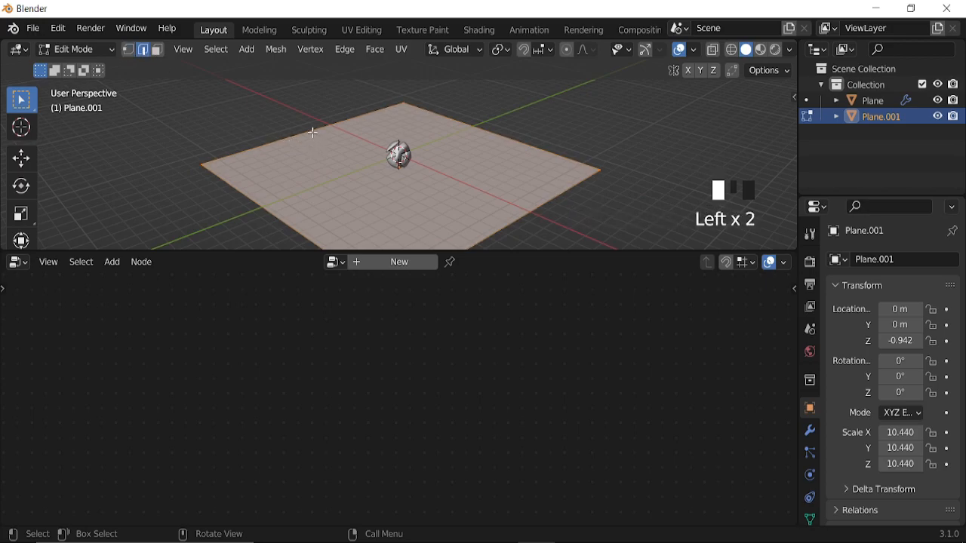
key(e)
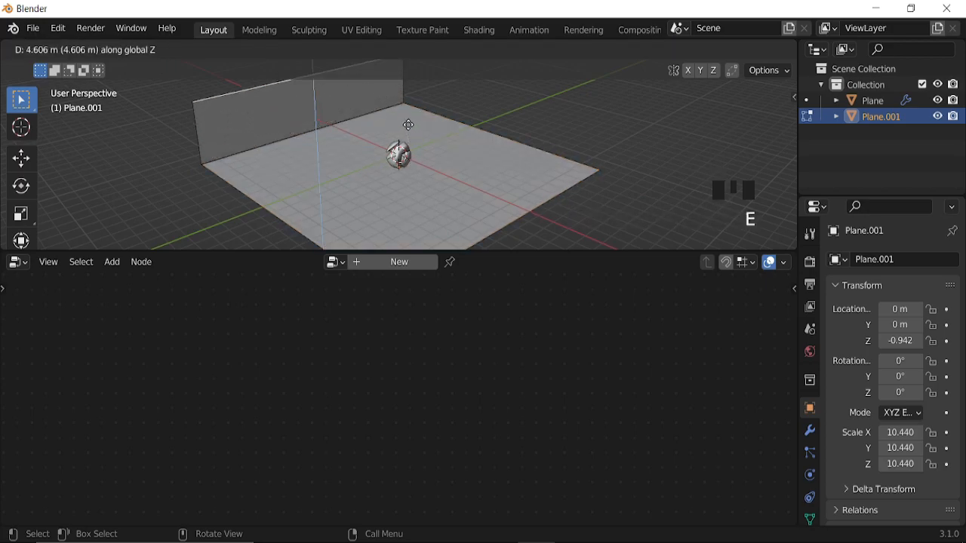
click(389, 81)
key(Tab)
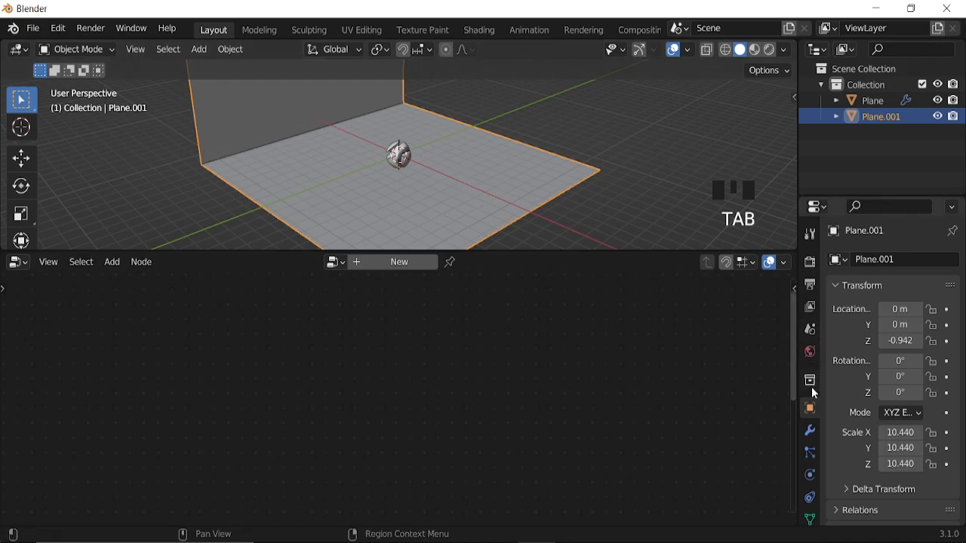
Step: Add a Bevel modifier to the backdrop with an amount of 0.41 m and 6 segments, and shade the backdrop smooth
click(811, 433)
click(837, 263)
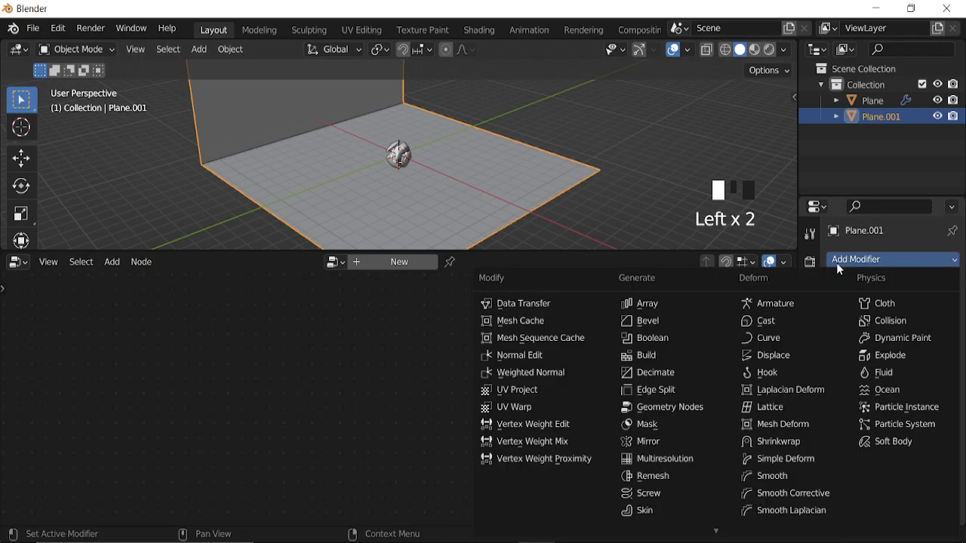
click(653, 321)
drag(897, 345, 928, 364)
click(936, 367)
click(935, 367)
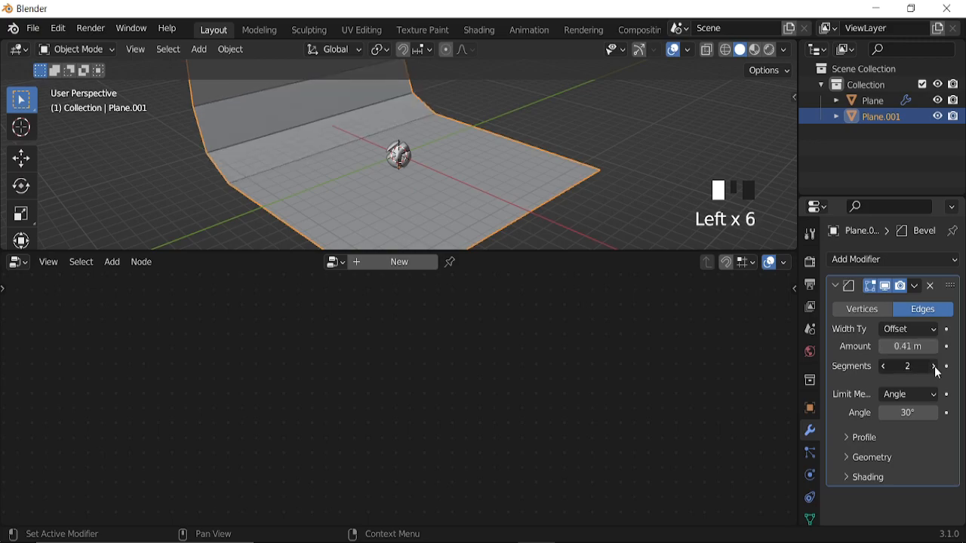
click(936, 368)
click(936, 368)
click(936, 368)
right_click(460, 143)
click(456, 145)
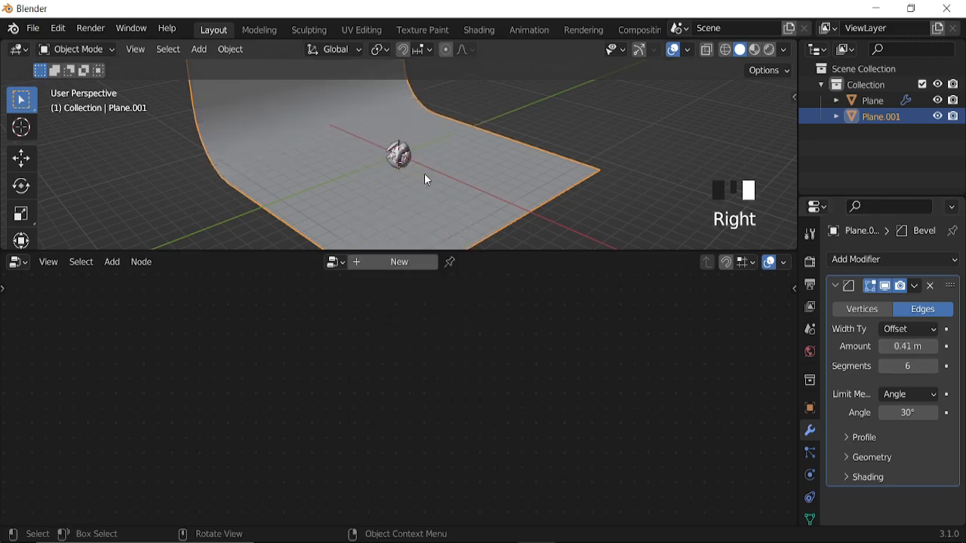
Step: Move the backdrop along the positive X axis so its wall stands closer behind the sphere
key(g)
key(x)
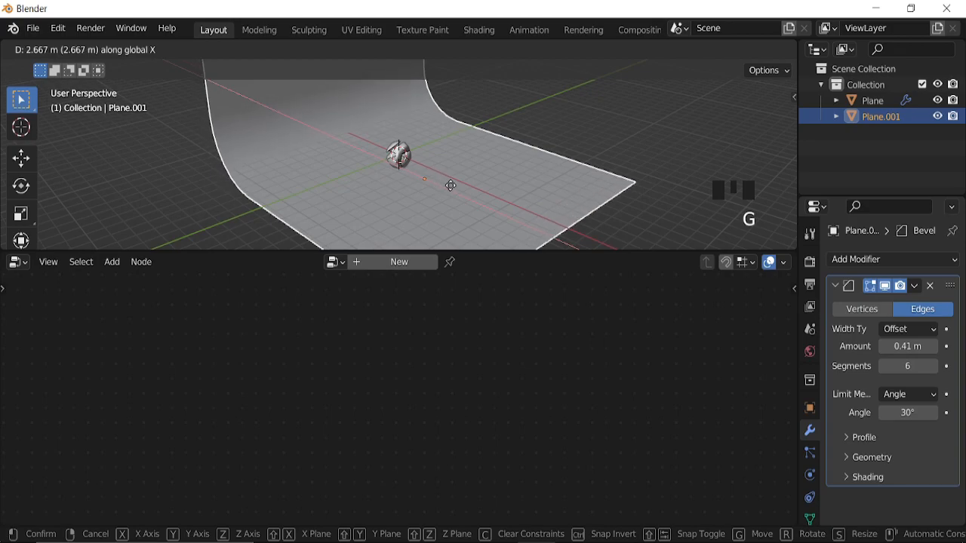
click(483, 190)
Step: Add a camera and align it to a front-facing view of the sphere against the backdrop wall
middle_drag(486, 187, 432, 172)
scroll(461, 186, down, 1)
key(shift+a)
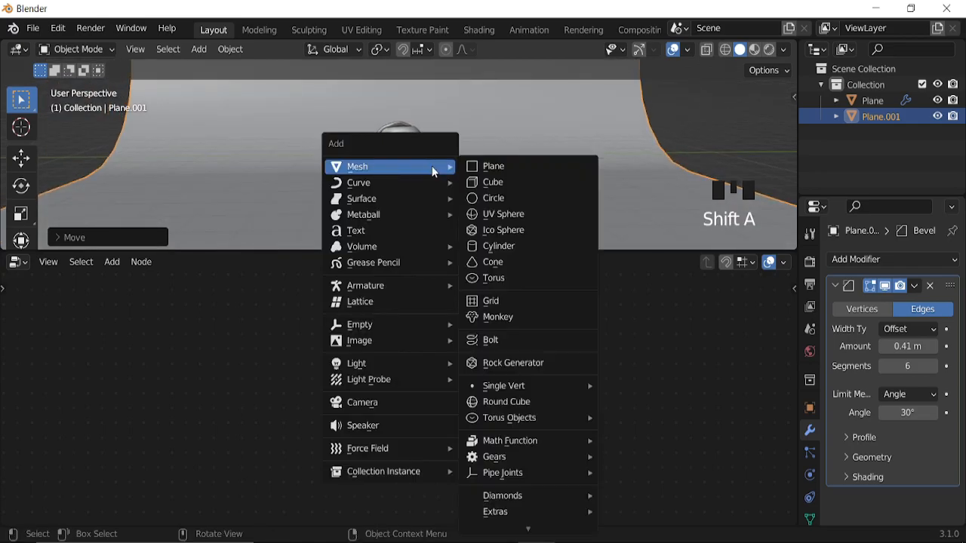
click(379, 405)
scroll(399, 188, up, 2)
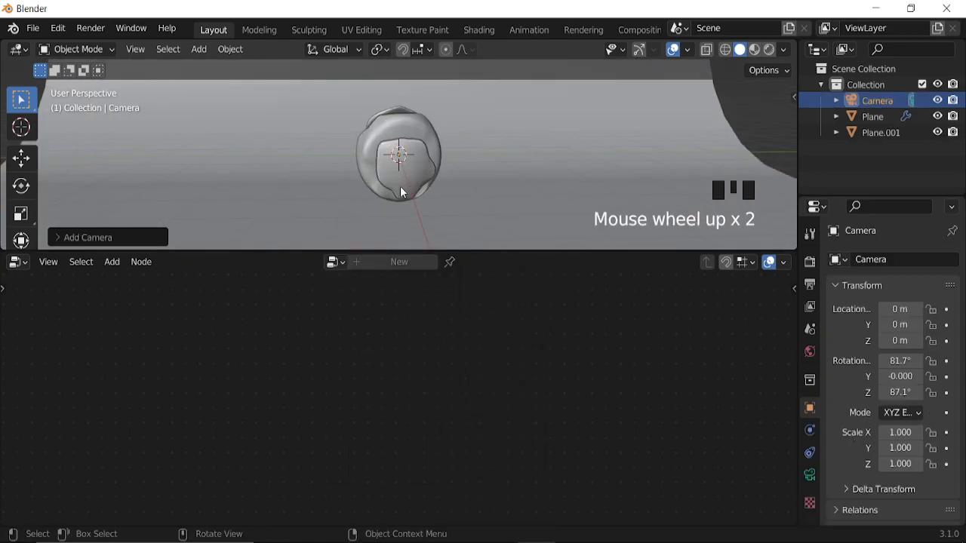
key(ctrl+alt+KP_0)
scroll(401, 183, down, 4)
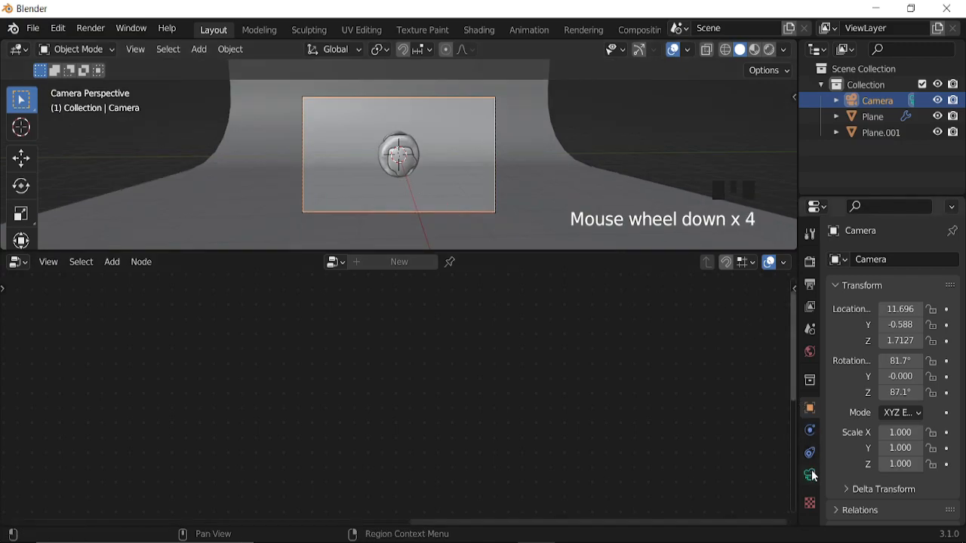
Step: Set the output resolution to 1200 by 1200 px and the camera's focal length to 119 mm
click(809, 264)
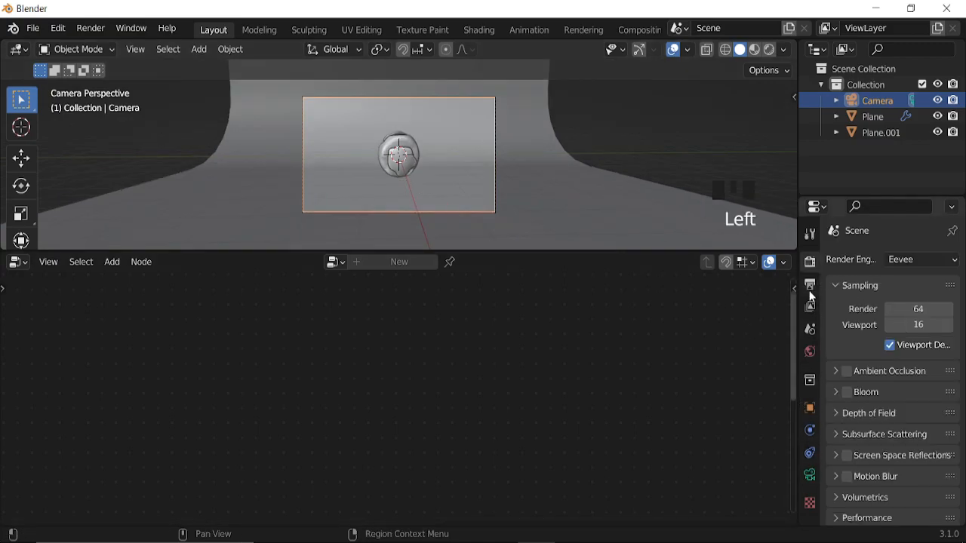
click(810, 287)
click(918, 280)
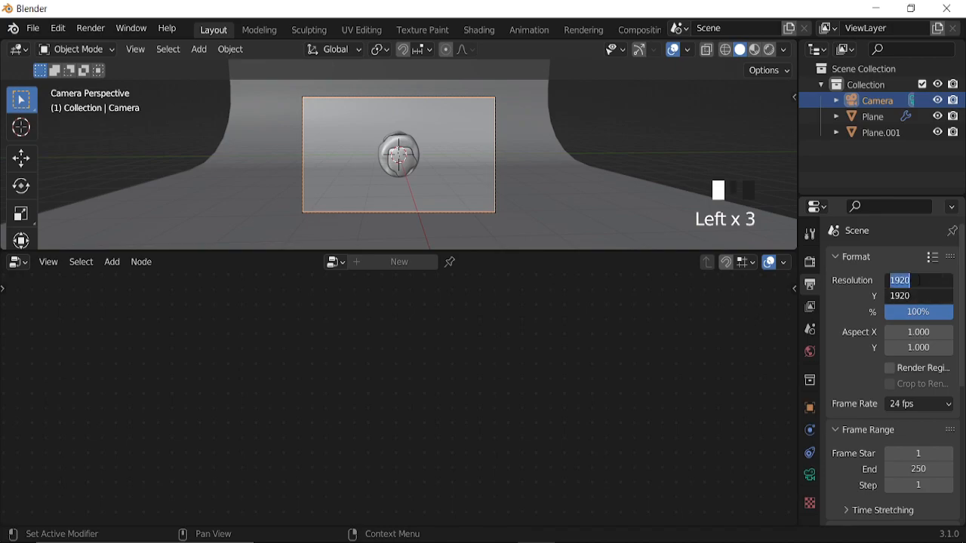
key(Return)
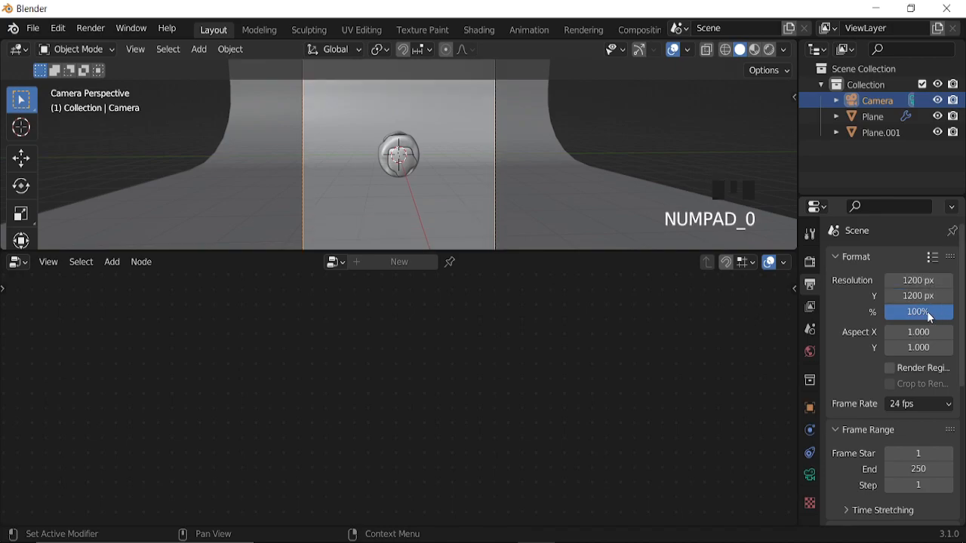
drag(906, 334, 961, 334)
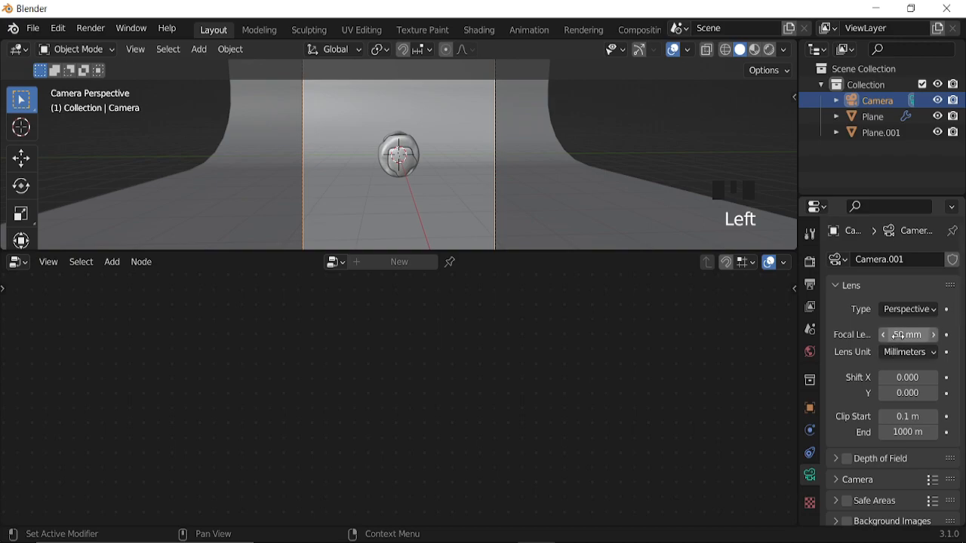
scroll(489, 207, down, 4)
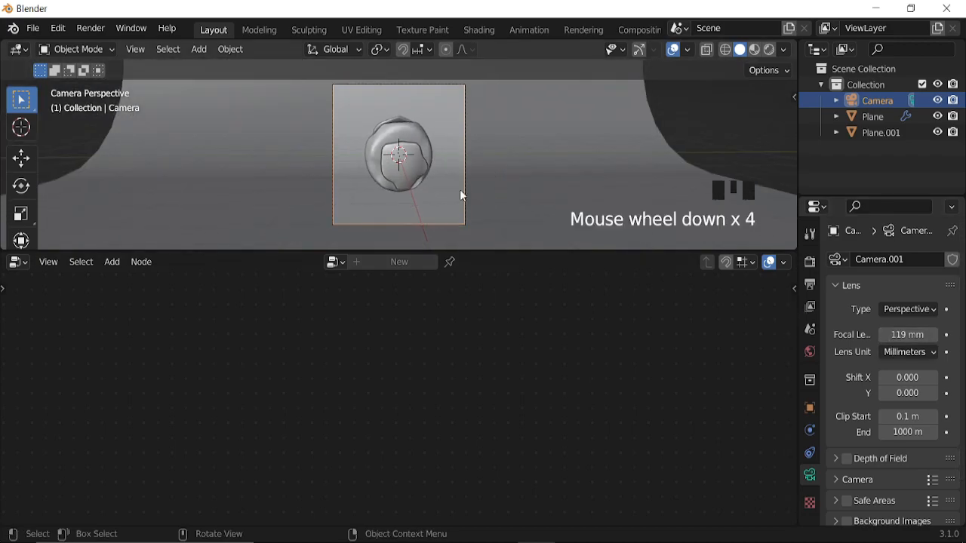
Step: Add an area light and raise it along Z above the sphere
middle_drag(483, 203, 455, 188)
scroll(465, 189, down, 5)
key(shift+a)
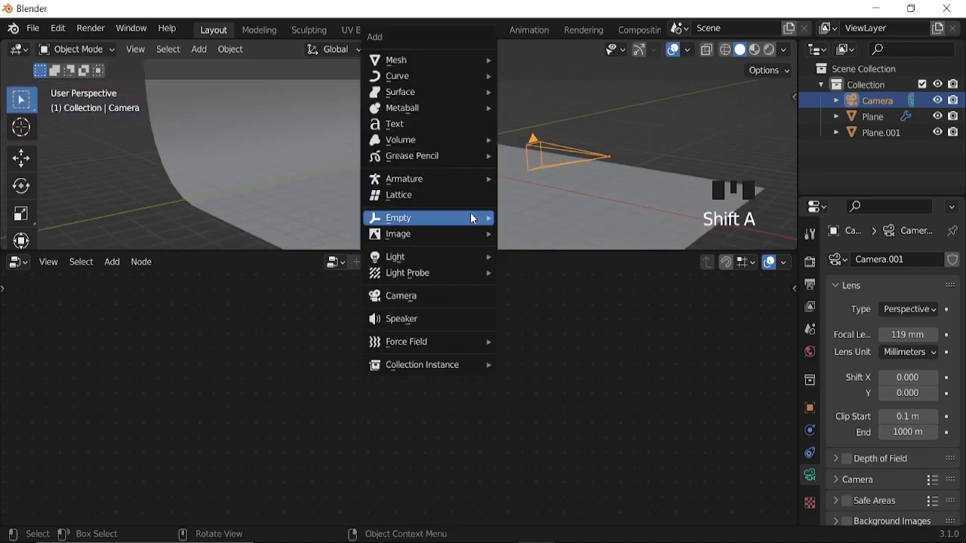
mouse_move(453, 256)
click(530, 308)
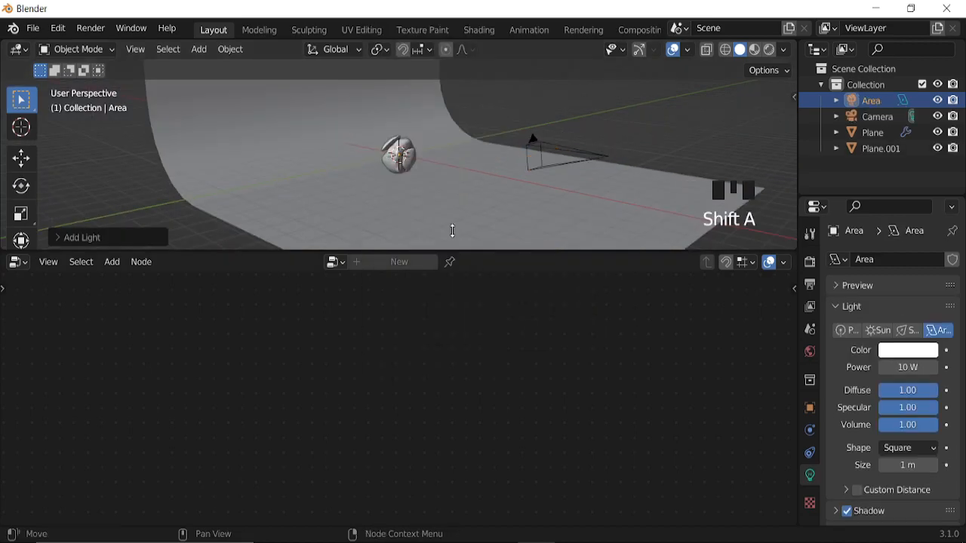
key(g)
key(z)
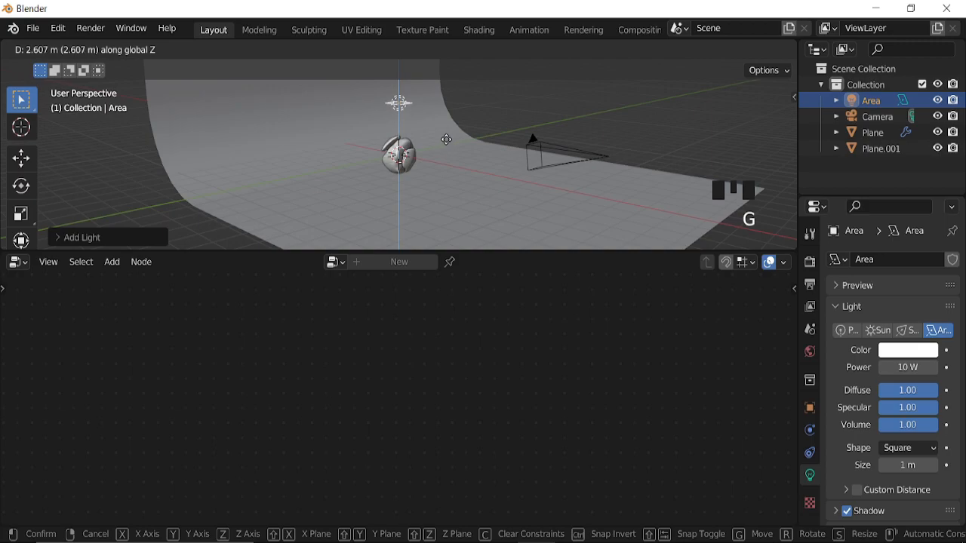
click(449, 123)
Step: Scale up the area light and offset it from the sphere along the X and Y axes
key(s)
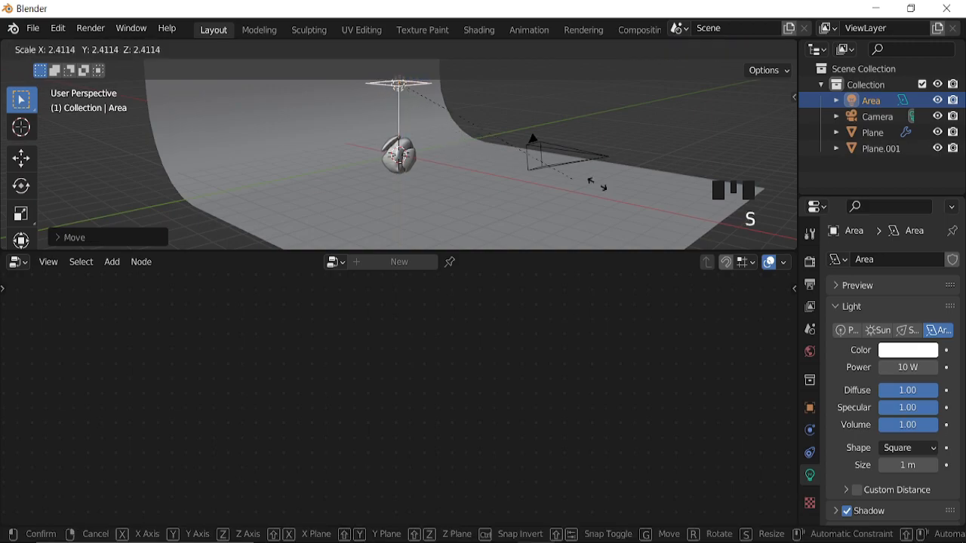
click(519, 179)
key(g)
key(x)
click(568, 198)
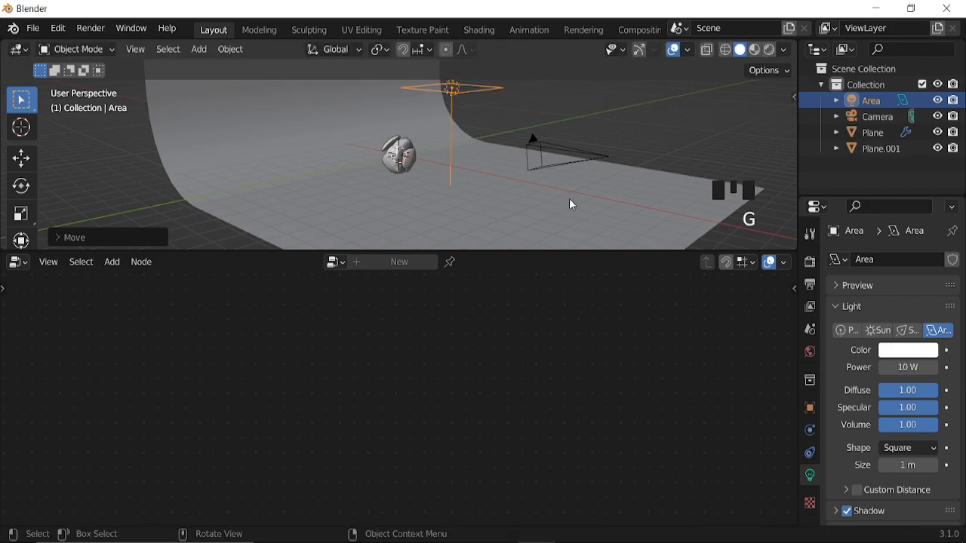
middle_drag(575, 163, 466, 169)
key(g)
key(y)
click(534, 176)
Step: Rotate the area light about the X and Z axes to aim it at the sphere
key(r)
key(x)
click(454, 177)
middle_drag(454, 177, 510, 160)
key(r)
key(z)
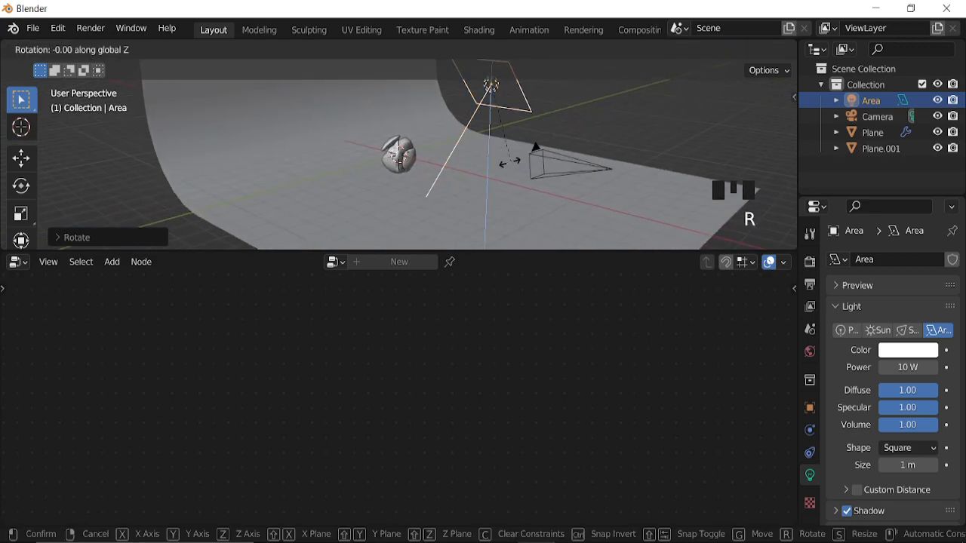
click(437, 169)
Step: Set the area light's power to 1000 W and preview the camera view in rendered shading with overlays hidden
click(908, 367)
text(00)
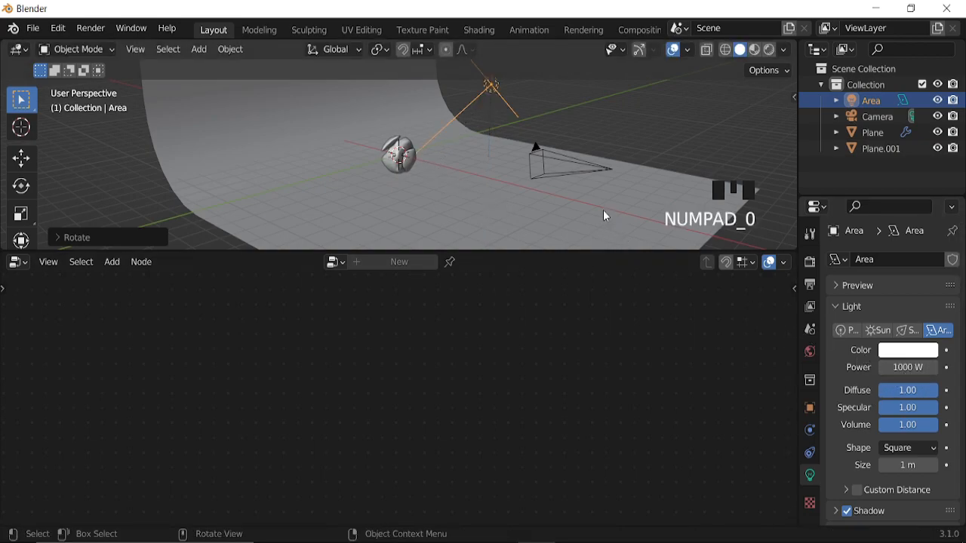
key(KP_0)
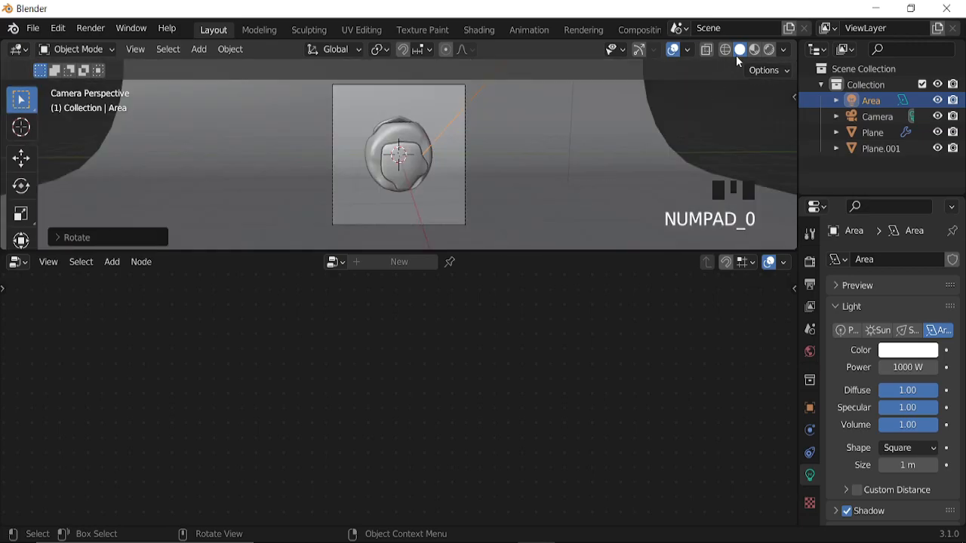
click(769, 52)
click(673, 50)
scroll(483, 150, up, 4)
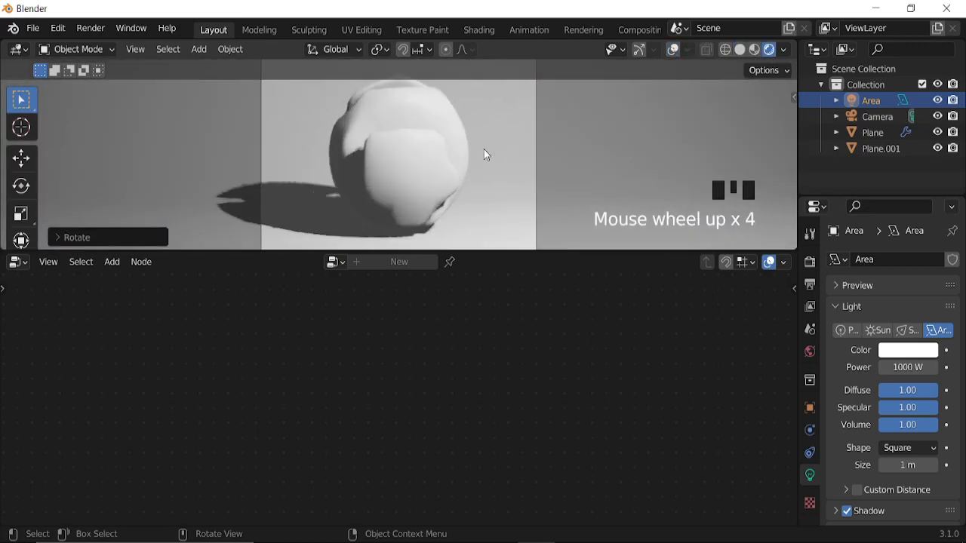
Step: Set the area light's power to 500 W and show the viewport overlays again
click(915, 367)
text(500)
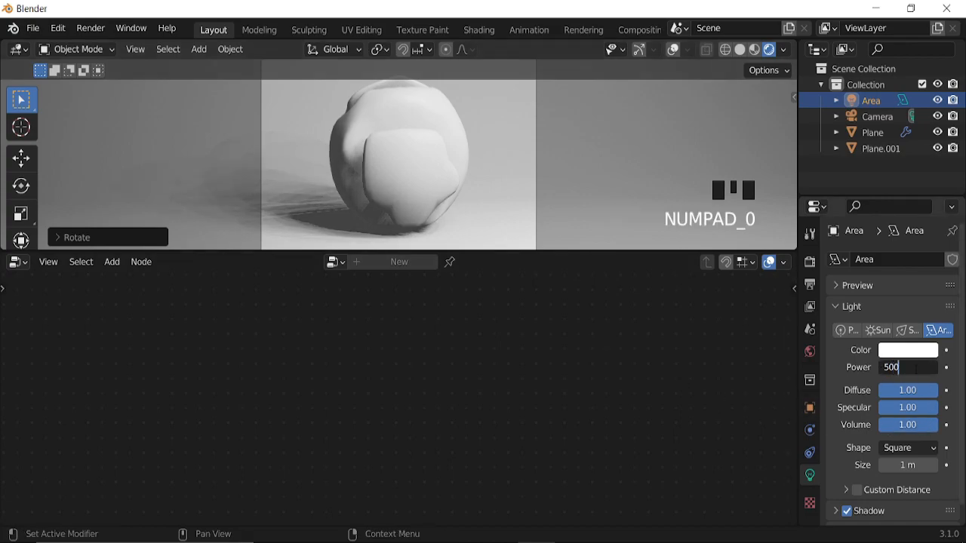
key(Return)
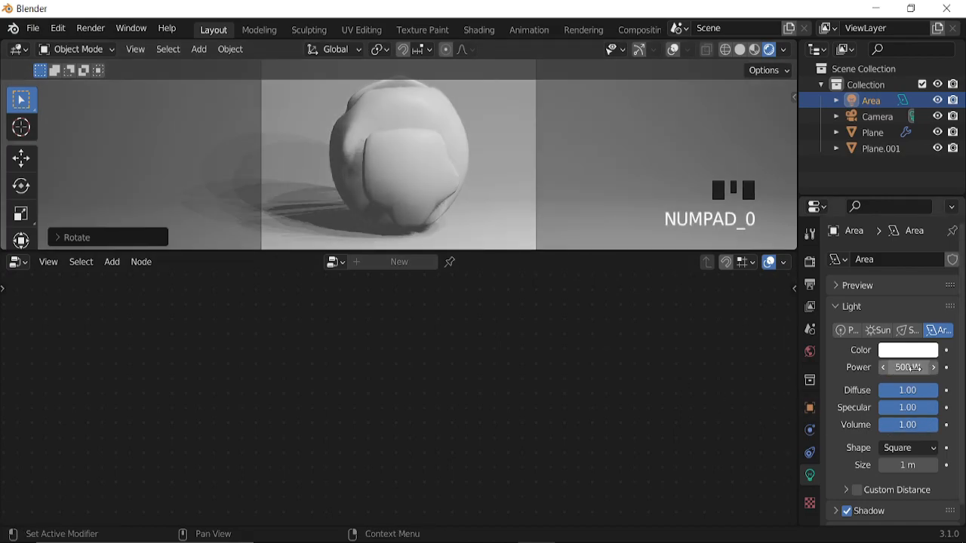
click(672, 49)
Step: Set the angle of the Rotate Euler node in the sphere's geometry node tree to 190°
click(432, 163)
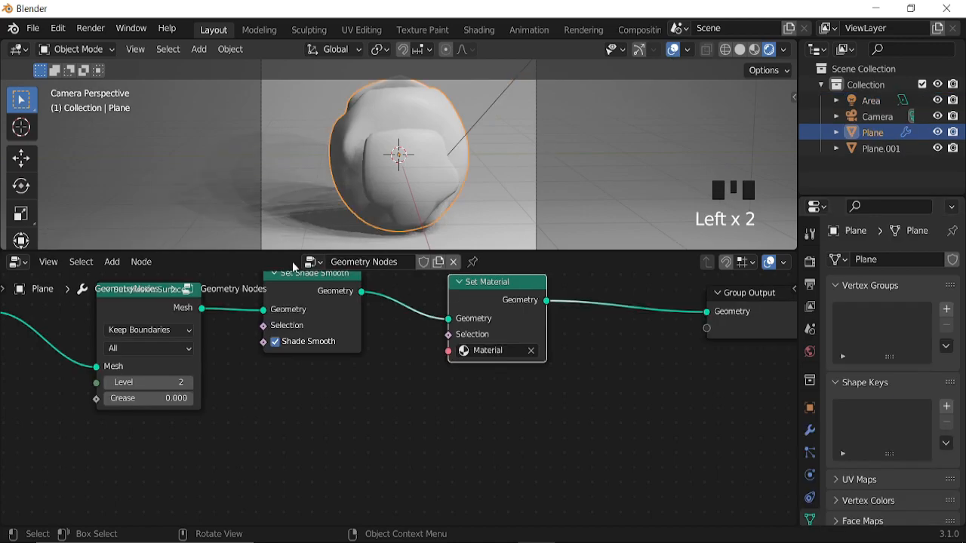
scroll(226, 373, down, 12)
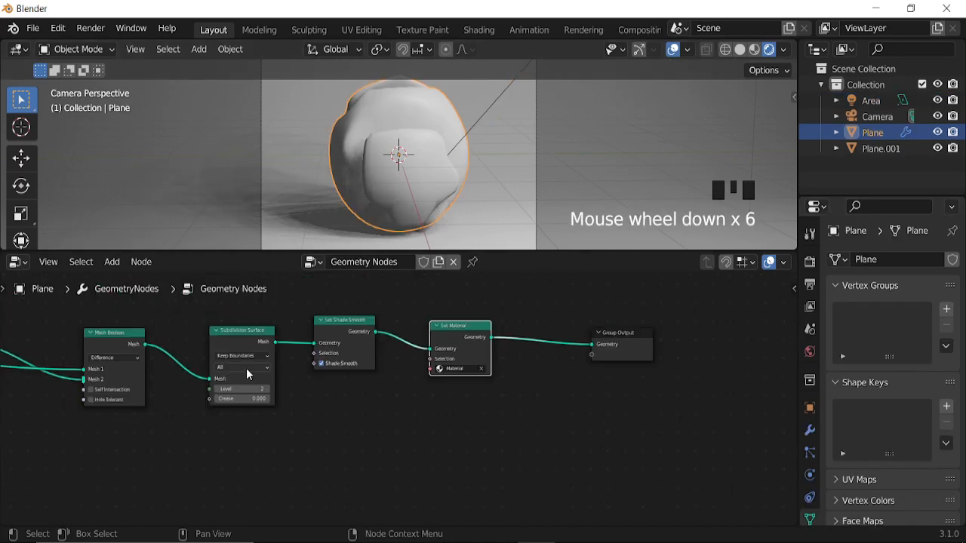
middle_drag(198, 421, 424, 405)
scroll(445, 412, up, 5)
scroll(424, 406, up, 4)
click(393, 383)
drag(393, 383, 513, 382)
middle_drag(401, 403, 454, 409)
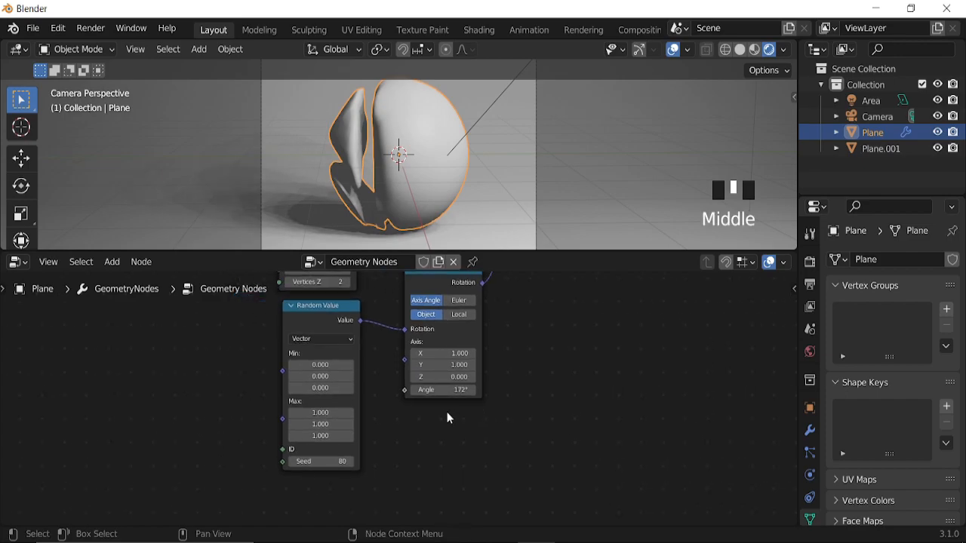
scroll(408, 381, up, 3)
mouse_move(456, 387)
mouse_down()
mouse_move(444, 387)
mouse_move(466, 390)
mouse_move(442, 387)
mouse_up()
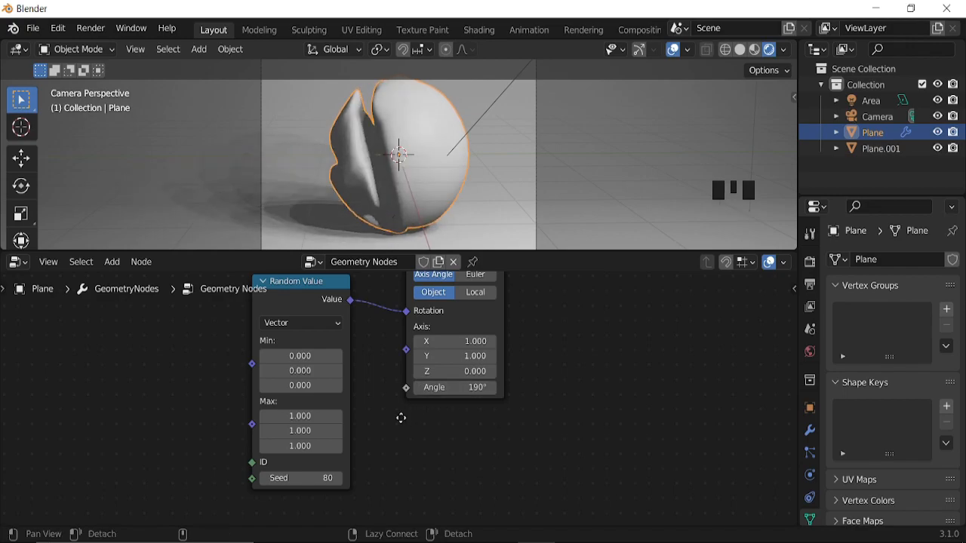
Step: Set all three Max components of the Random Value node to 5.7
middle_drag(399, 417, 537, 396)
scroll(537, 396, up, 2)
drag(483, 363, 483, 362)
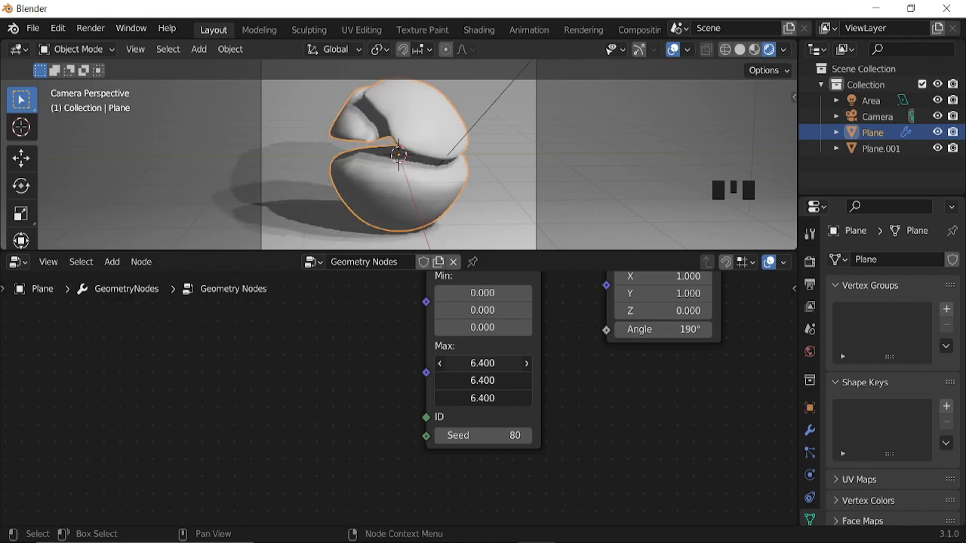
drag(483, 363, 483, 363)
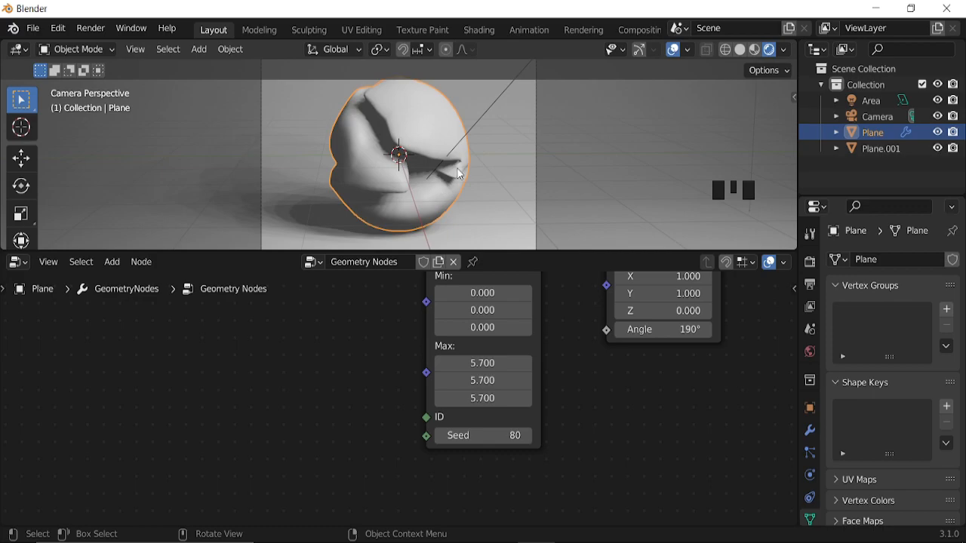
Step: Add a Plain Axes empty to the scene
scroll(447, 179, down, 3)
key(shift+a)
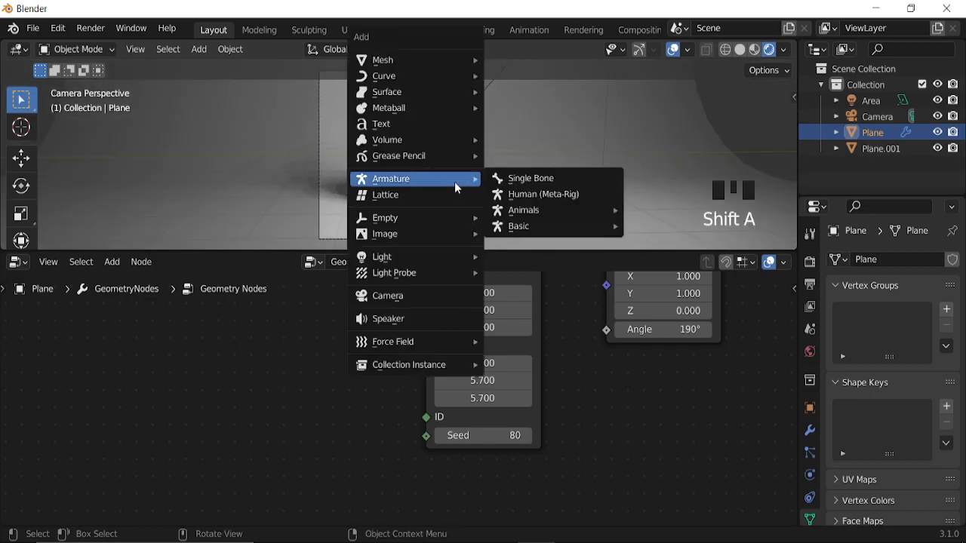
mouse_move(434, 219)
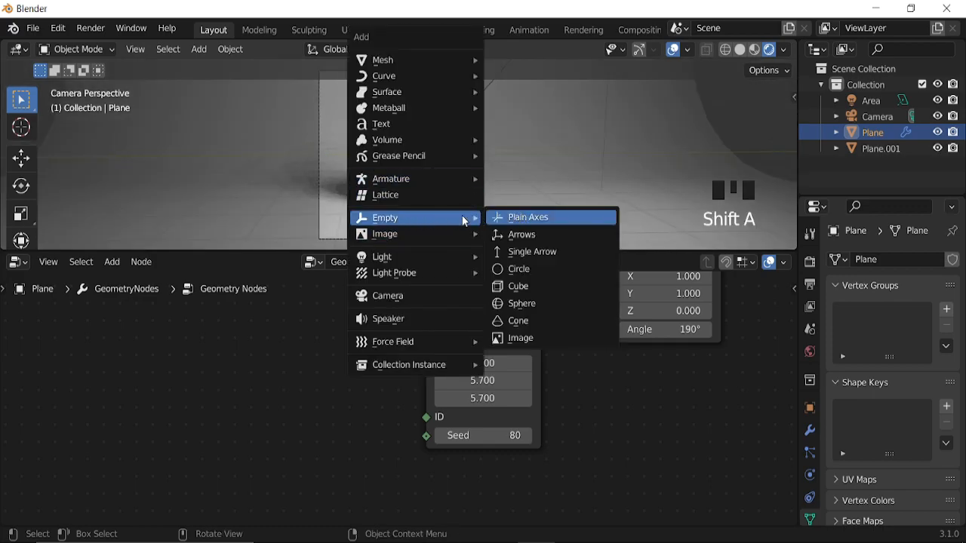
click(527, 217)
Step: Add an Array modifier to the cut sphere and set its count to 3
click(407, 143)
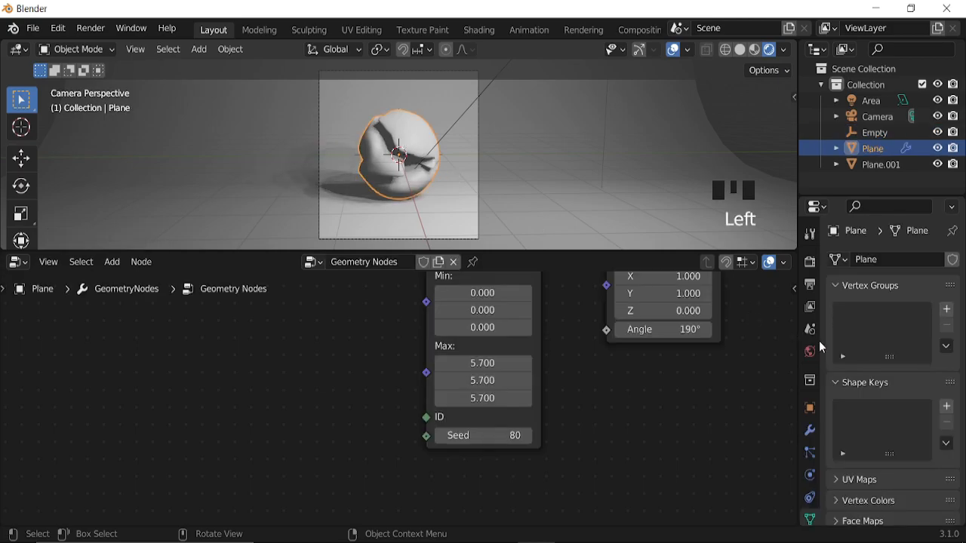
click(810, 430)
click(851, 261)
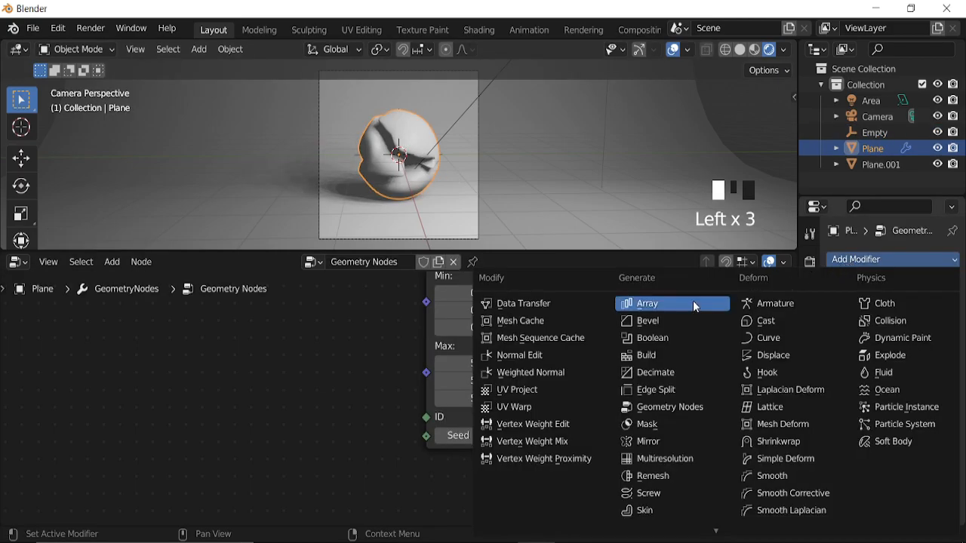
click(688, 304)
click(908, 397)
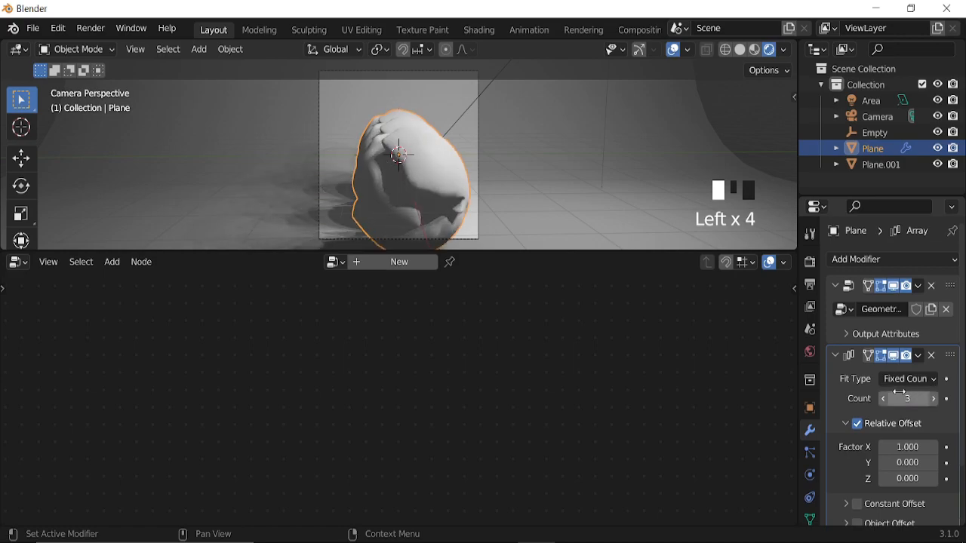
Step: Turn off the Array modifier's Relative Offset and enable Object Offset with the Empty as its object
scroll(874, 384, down, 5)
click(858, 356)
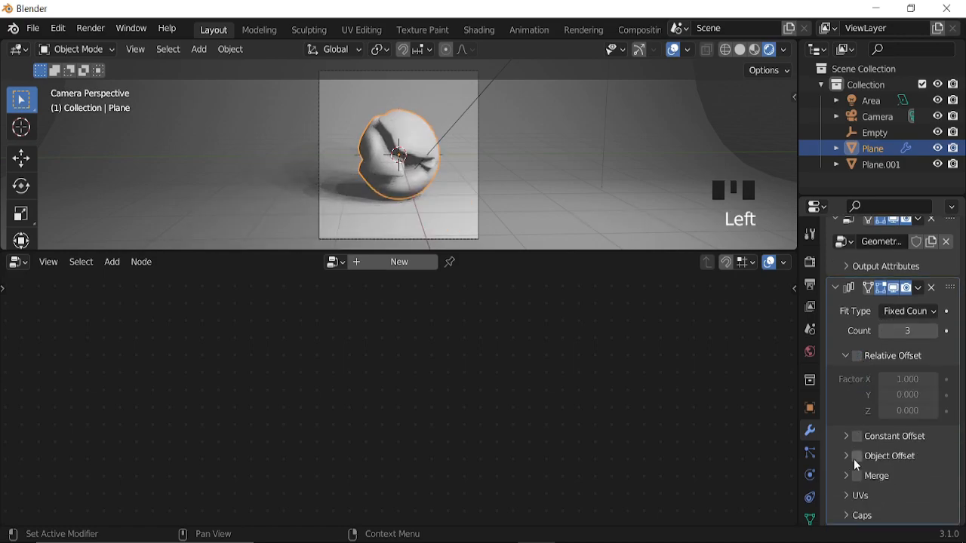
click(855, 457)
click(845, 456)
scroll(844, 455, down, 2)
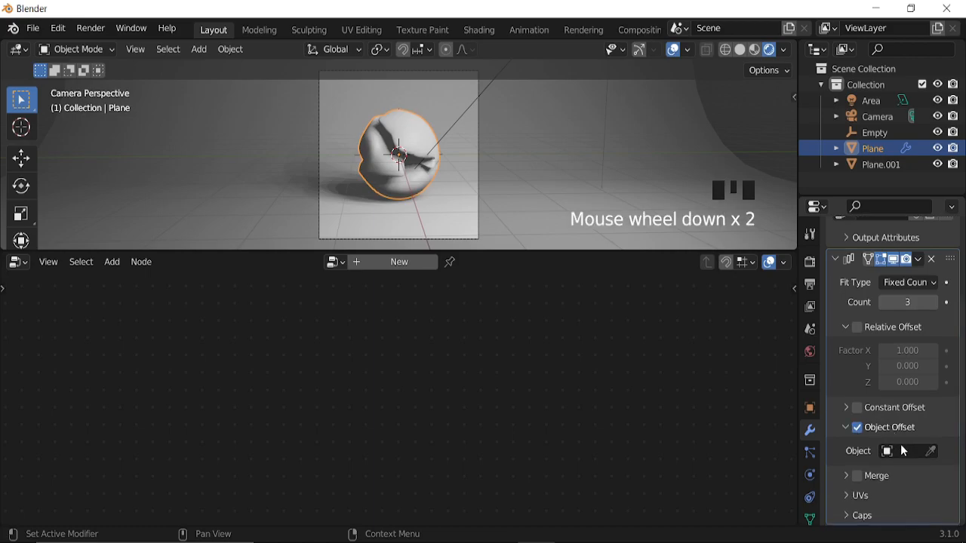
click(904, 450)
click(843, 316)
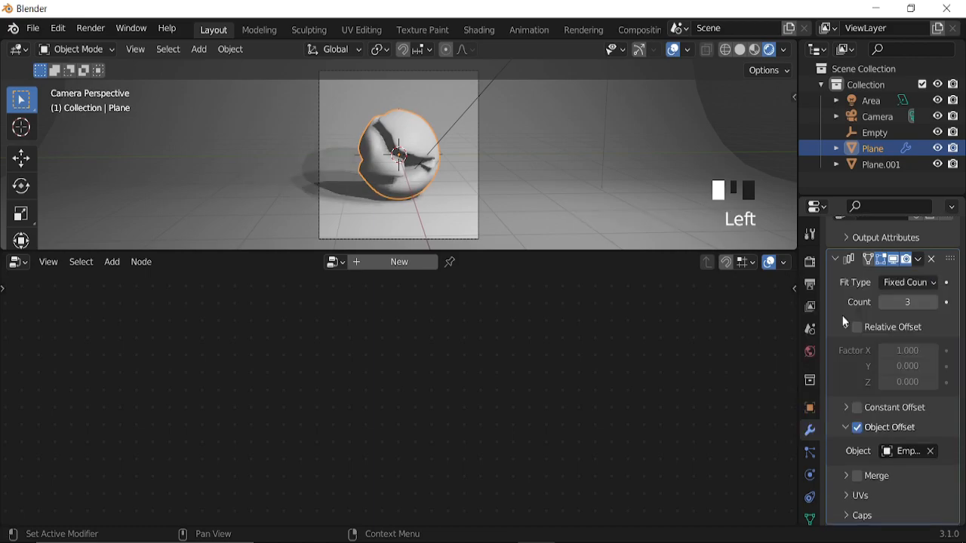
Step: Scale the empty uniformly to about 0.606 with the viewport in solid shading
click(873, 132)
scroll(447, 170, up, 3)
scroll(446, 165, up, 2)
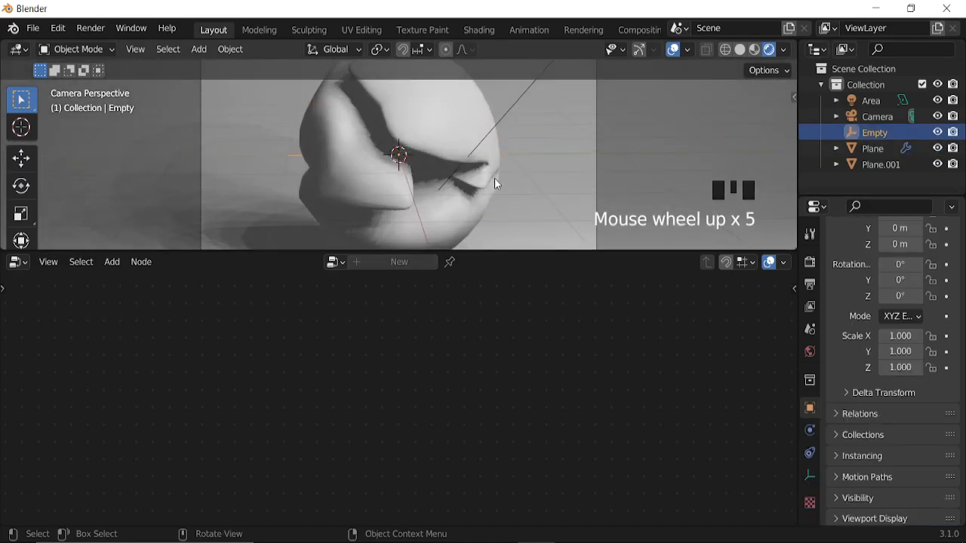
key(s)
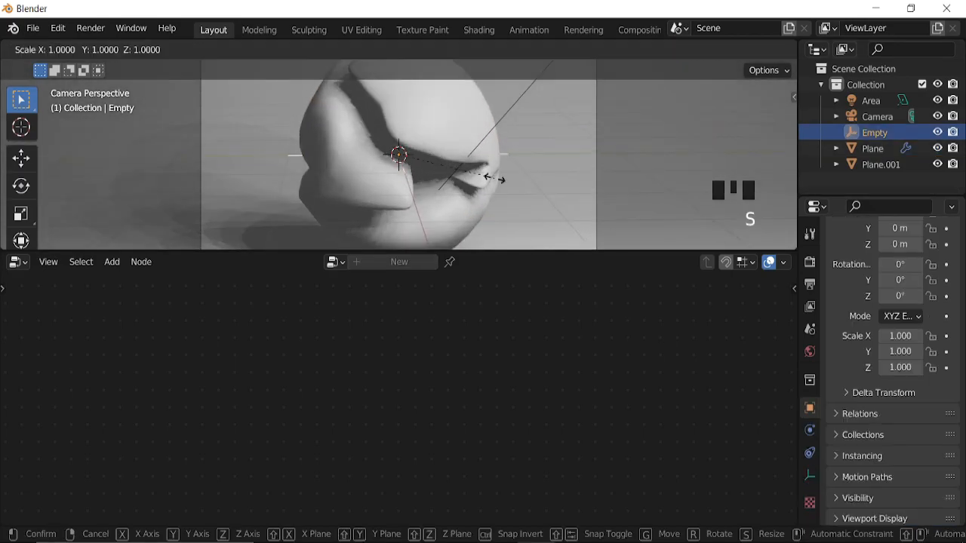
click(495, 177)
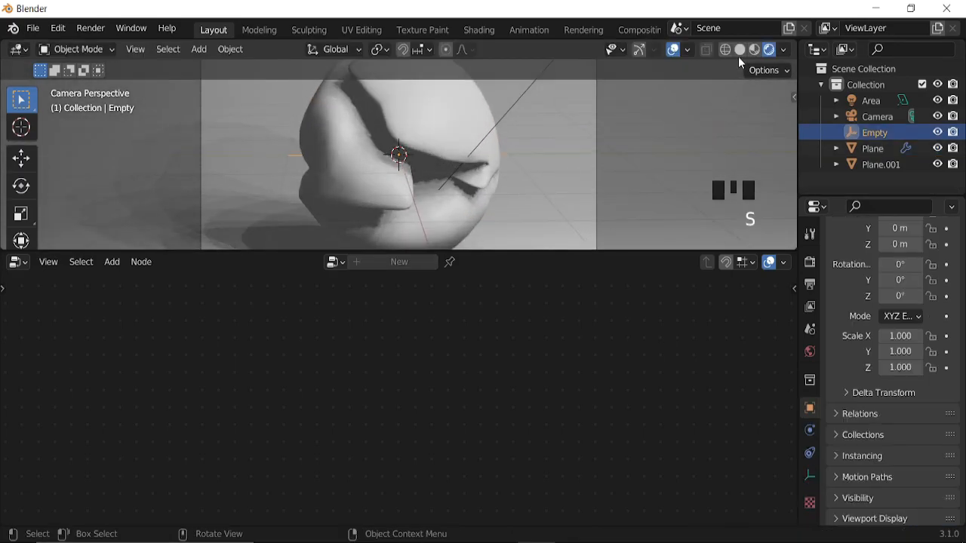
key(s)
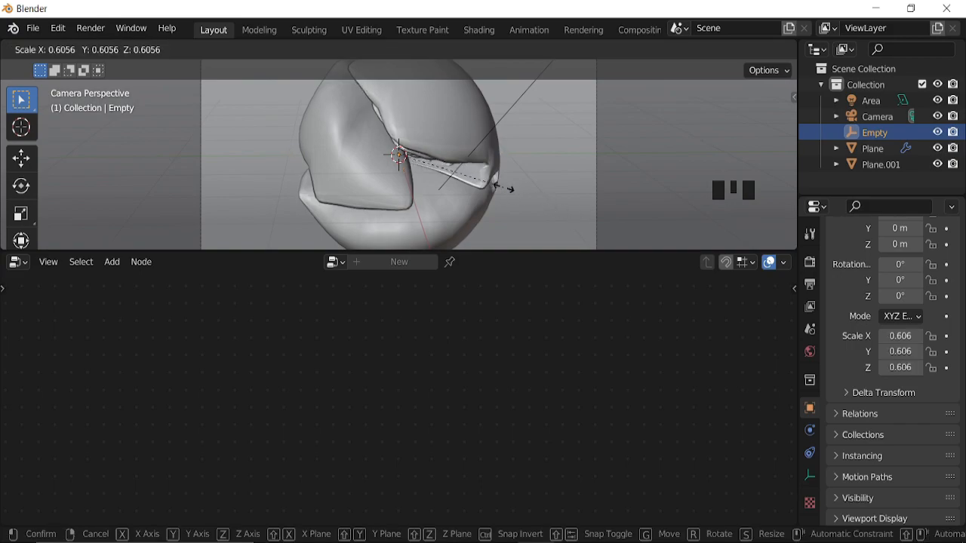
click(500, 188)
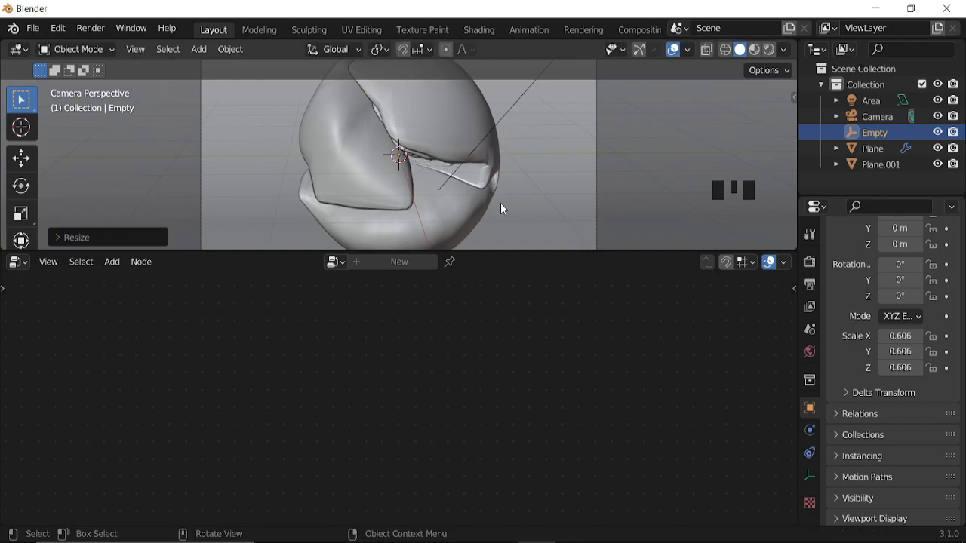
Step: Change the lower editor to the Timeline and set the animation's start frame to 0
click(26, 266)
click(202, 323)
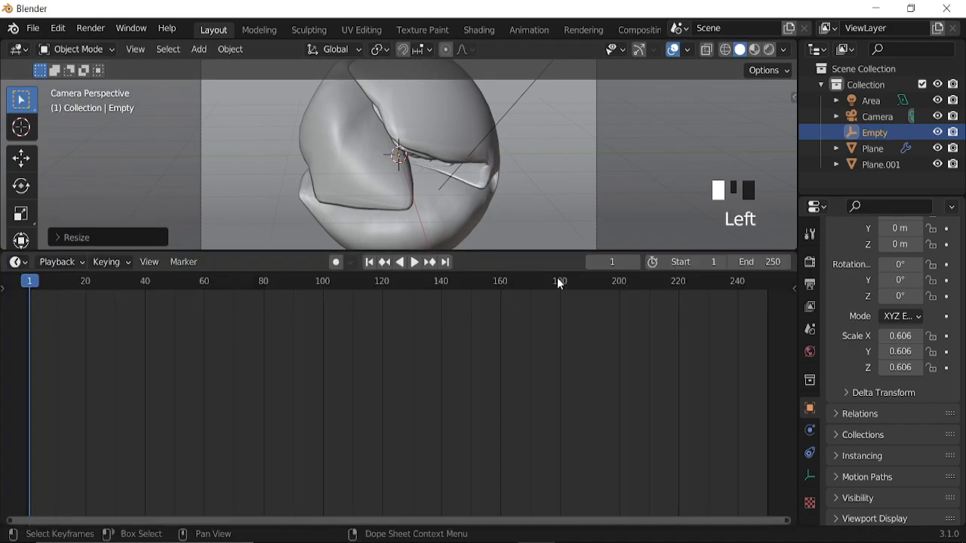
double_click(683, 263)
text(0)
key(Return)
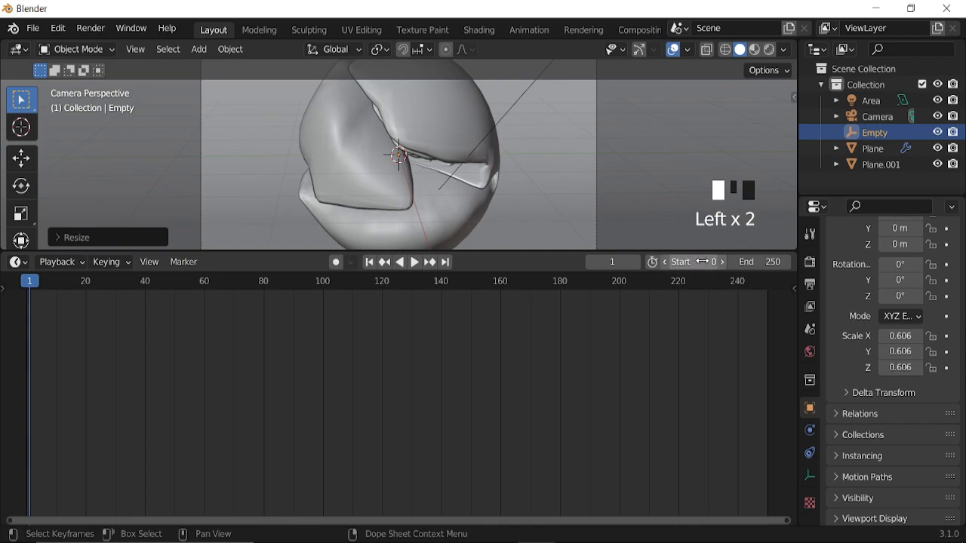
Step: Insert a Location & Rotation keyframe for the empty at frame 0
key(i)
key(Escape)
click(618, 264)
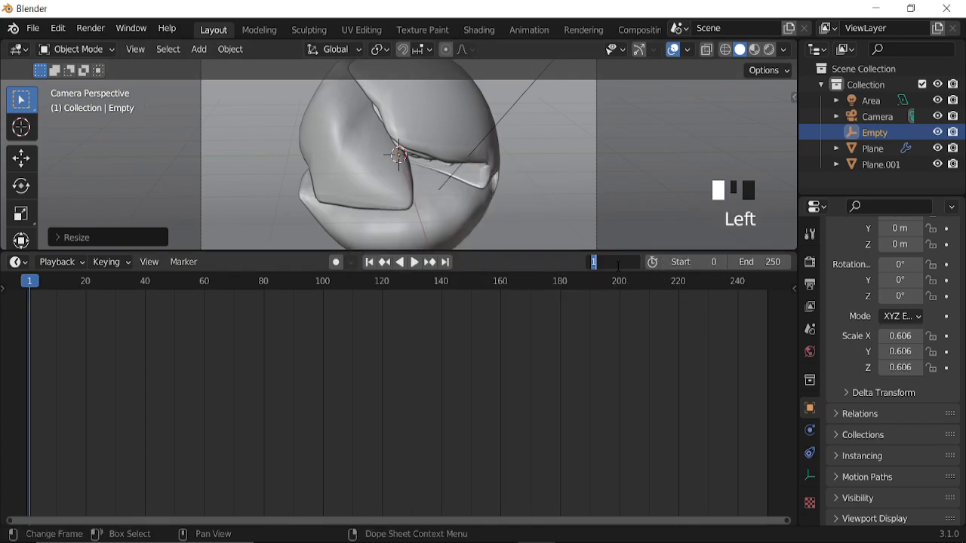
text(0)
key(Return)
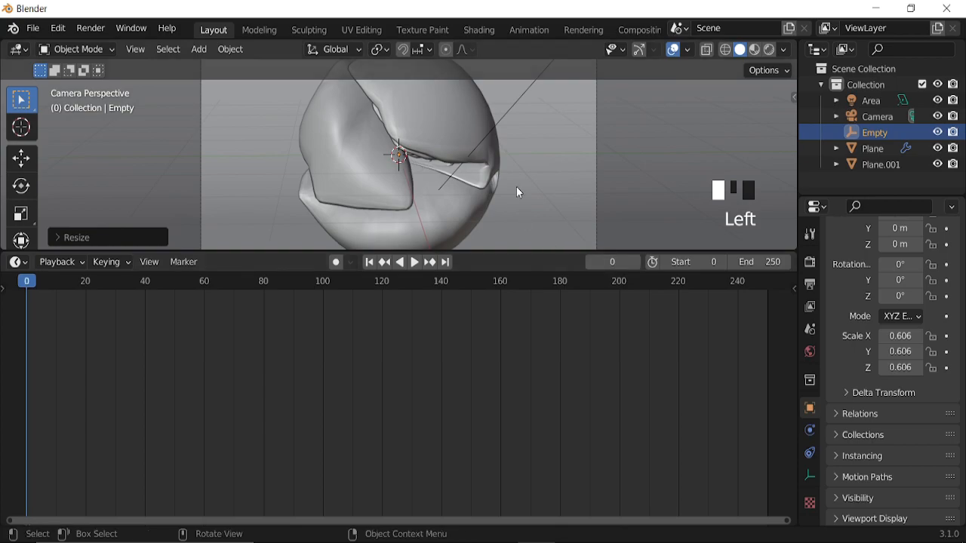
key(i)
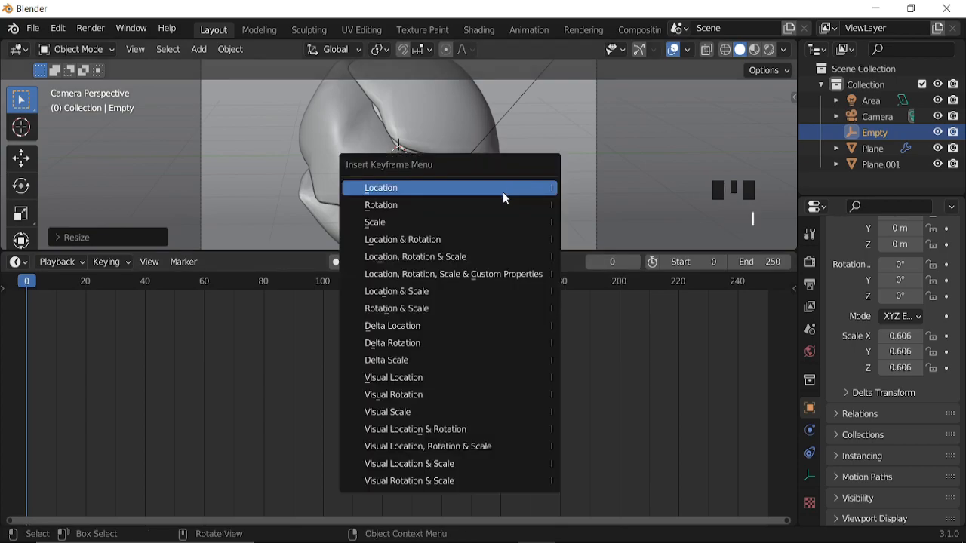
click(447, 240)
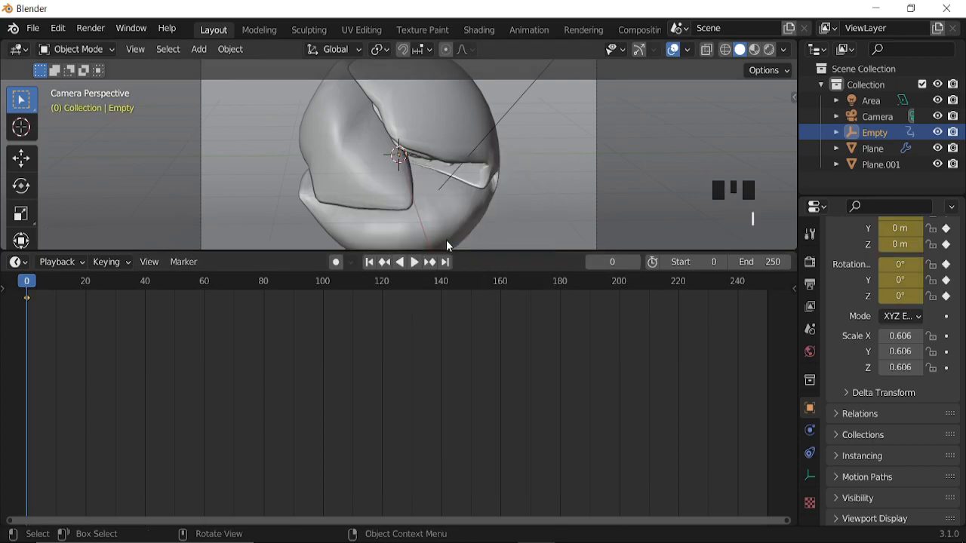
Step: Set the animation's end frame to 240
click(760, 263)
text(240)
key(Return)
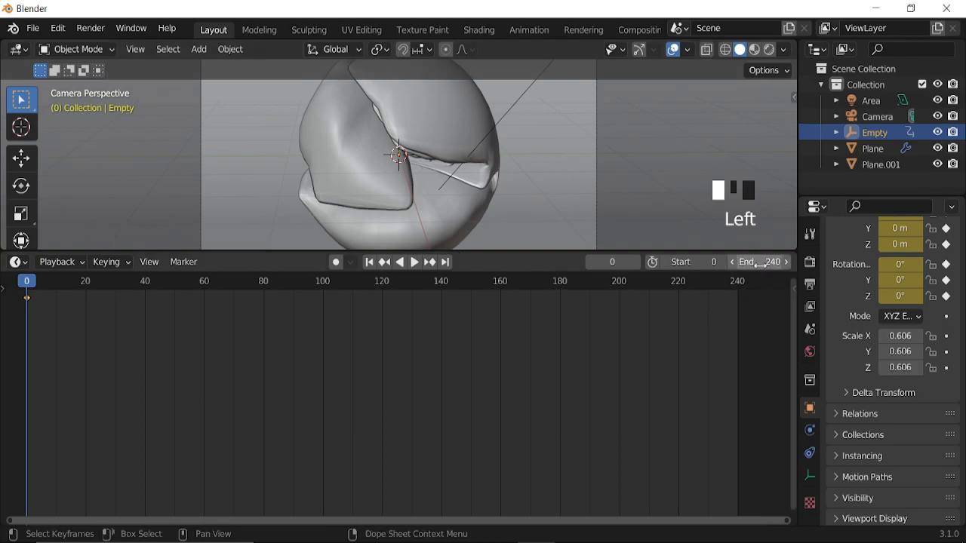
Step: Keyframe the empty's X, Y and Z rotation at 359° on frame 240 and briefly play back the animation
click(446, 263)
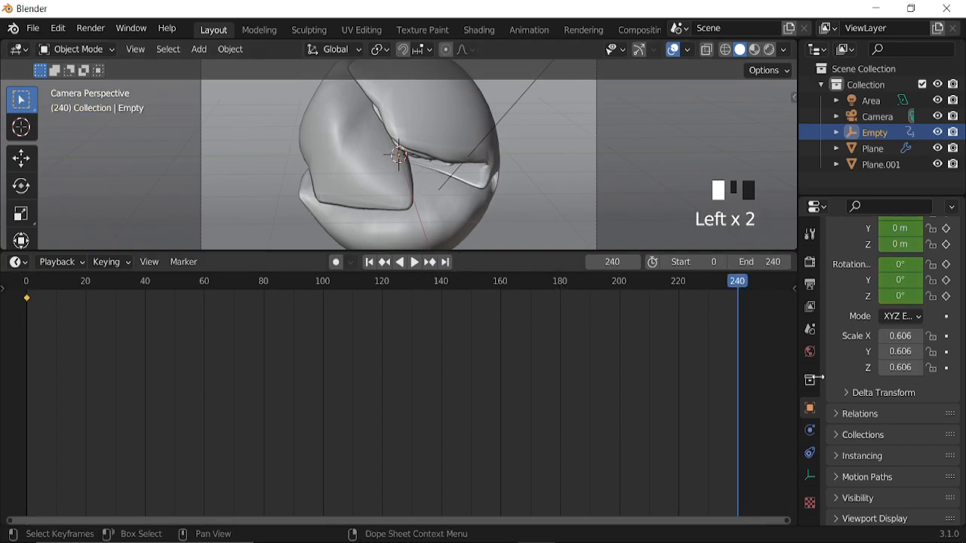
scroll(860, 342, up, 4)
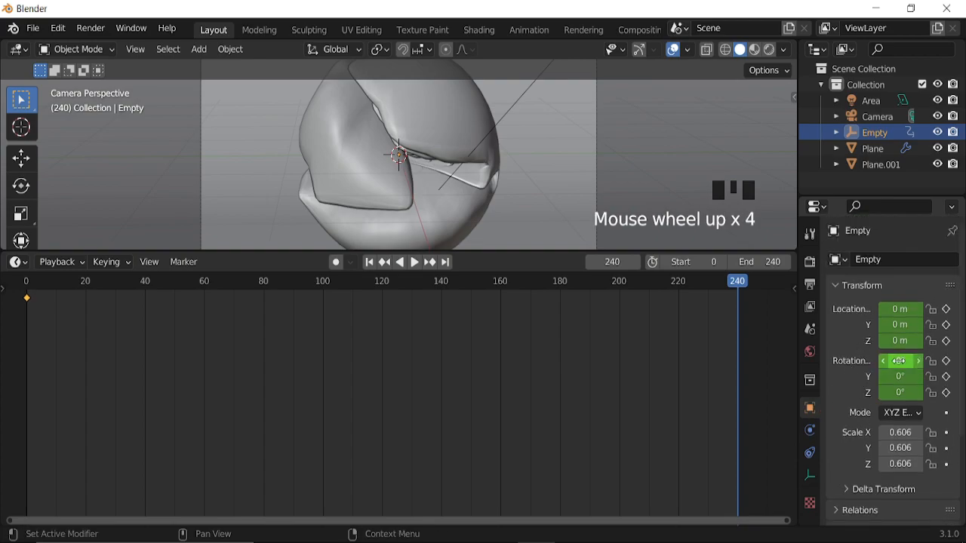
drag(899, 361, 899, 393)
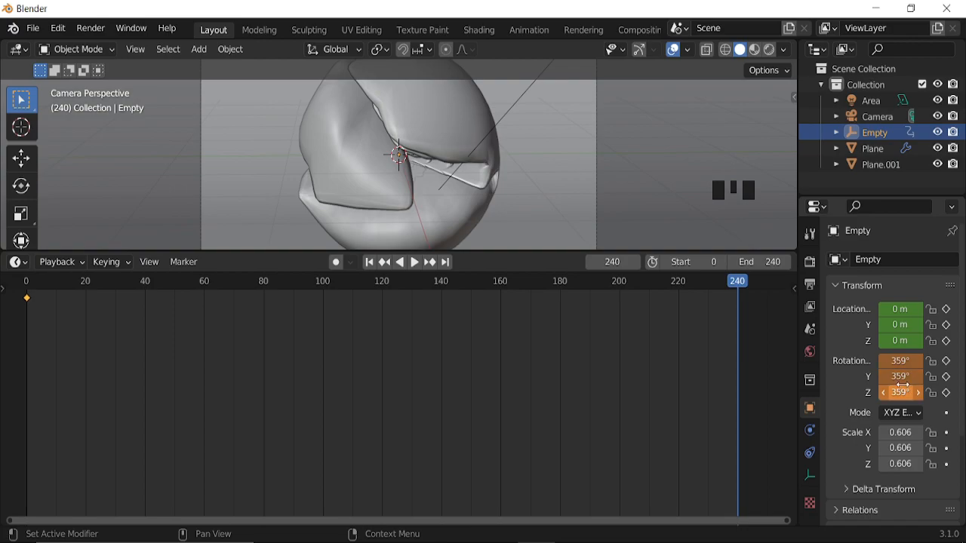
key(i)
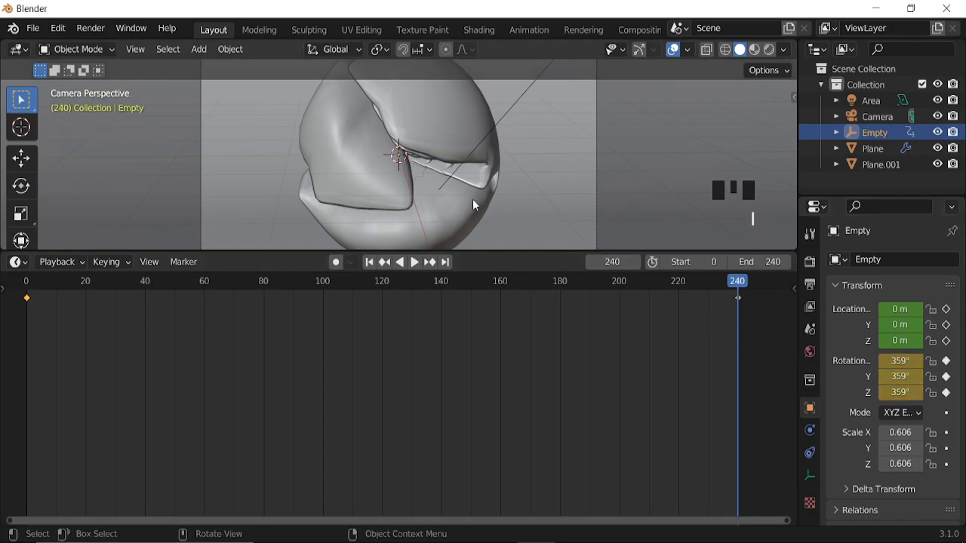
key(space)
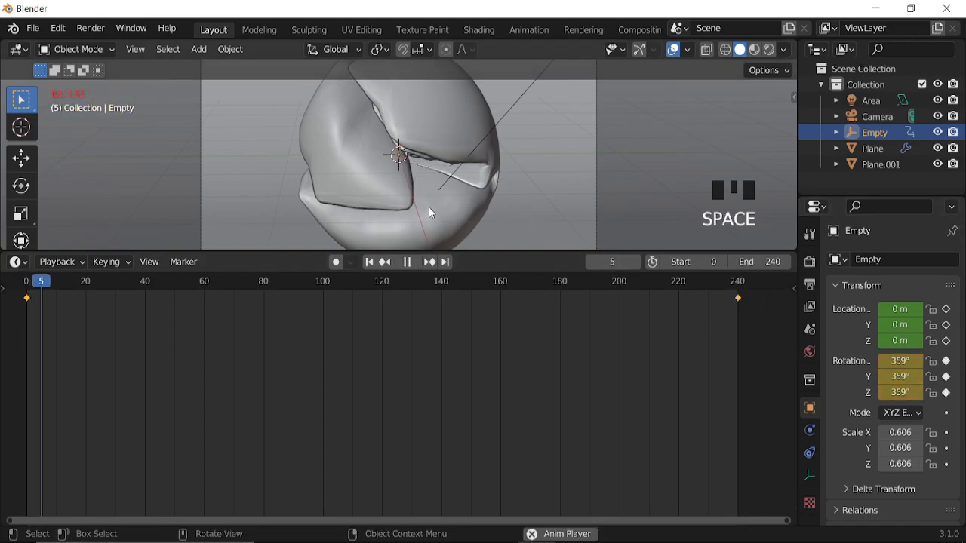
key(space)
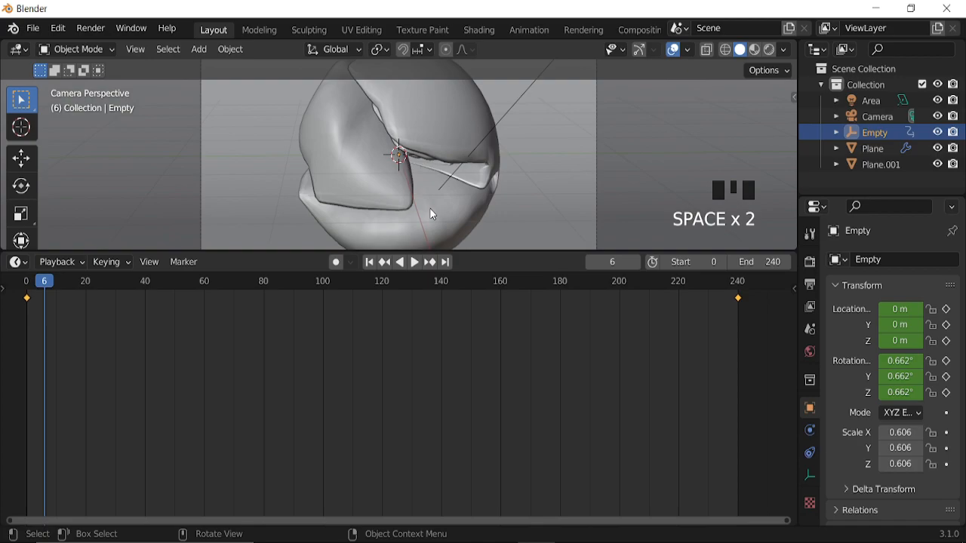
Step: Return to frame 0 and insert a location and rotation keyframe for the cut sphere
click(369, 263)
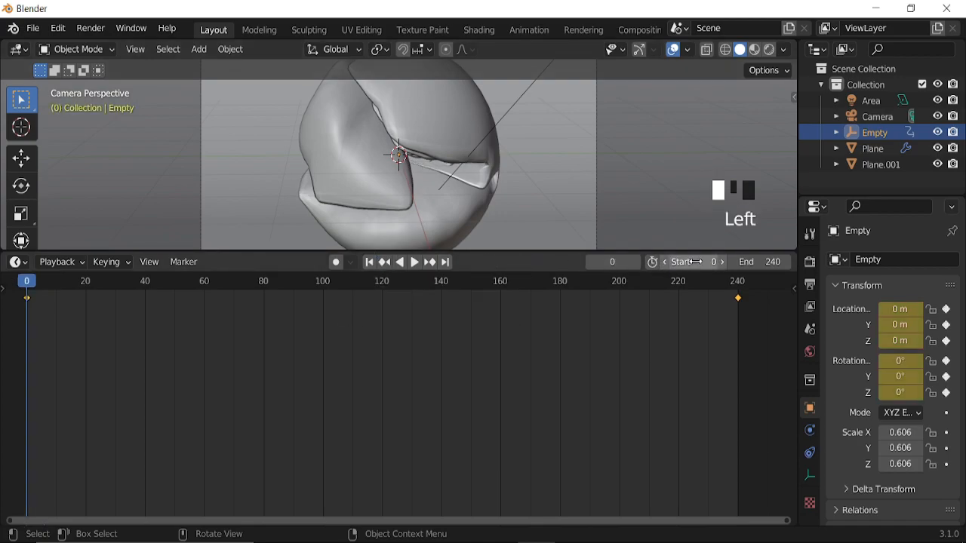
click(456, 111)
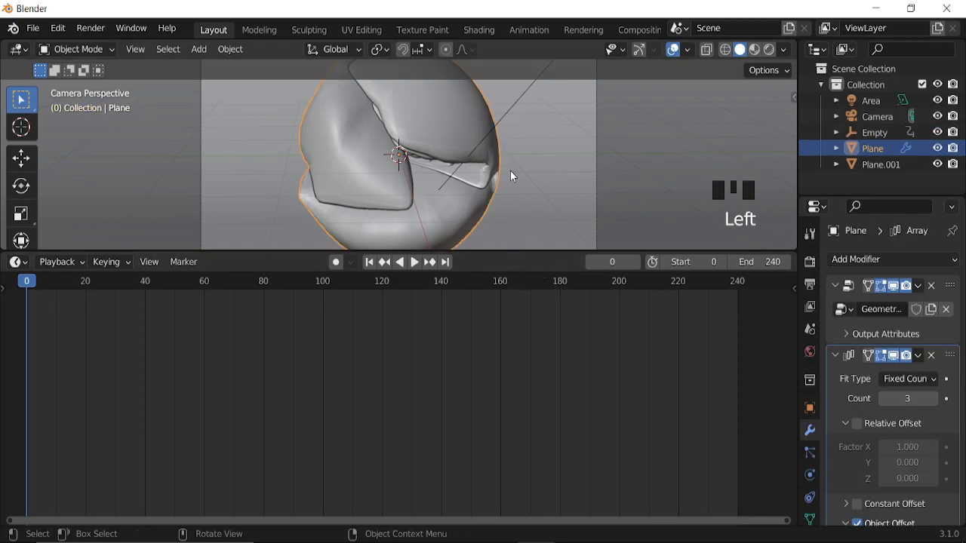
key(i)
click(468, 172)
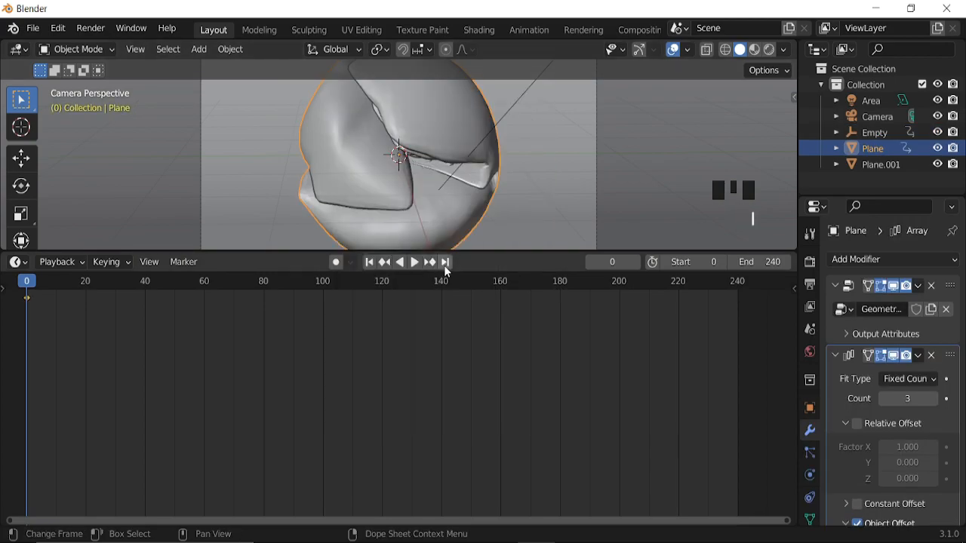
Step: Keyframe the sphere's X, Y and Z rotation at 359° on frame 240 and briefly play back the animation
click(448, 261)
click(809, 408)
click(900, 360)
drag(900, 376, 900, 392)
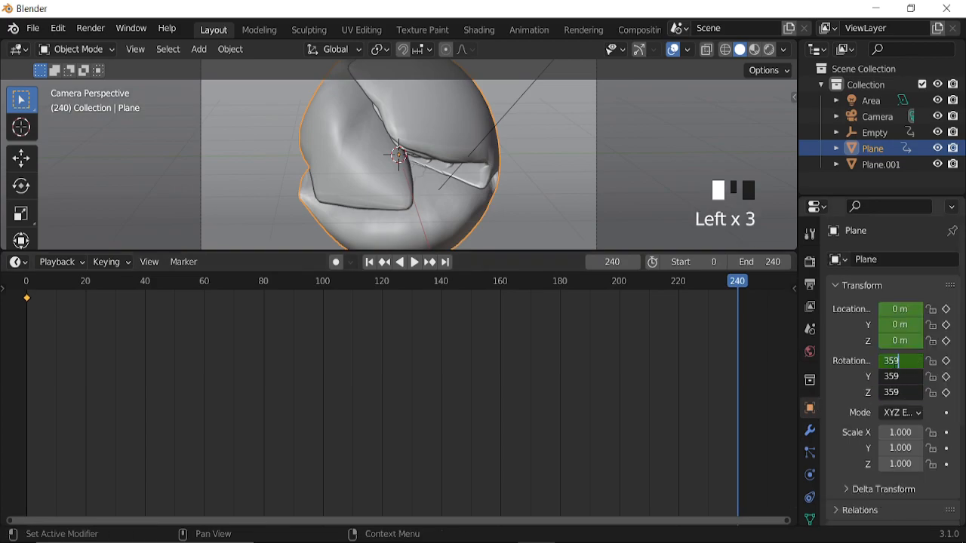
key(Return)
key(i)
key(space)
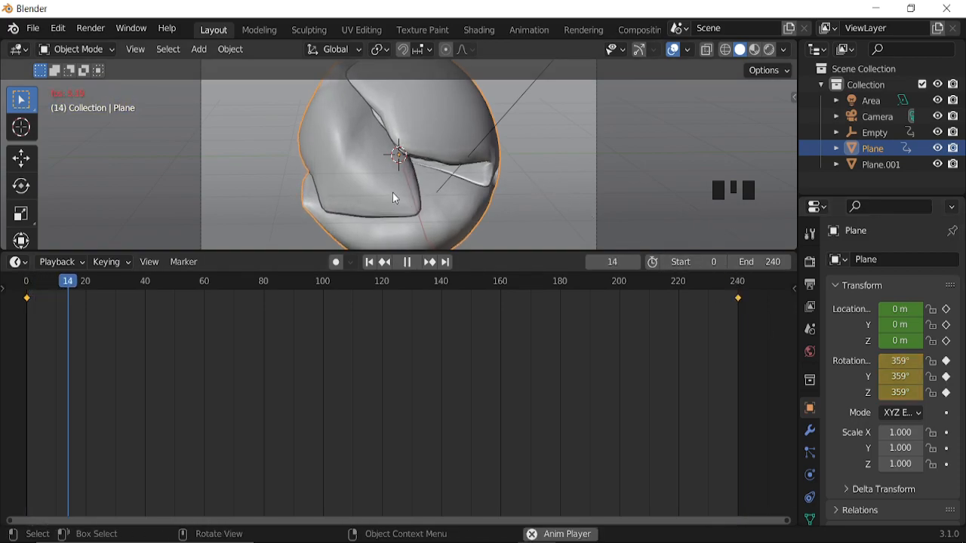
key(space)
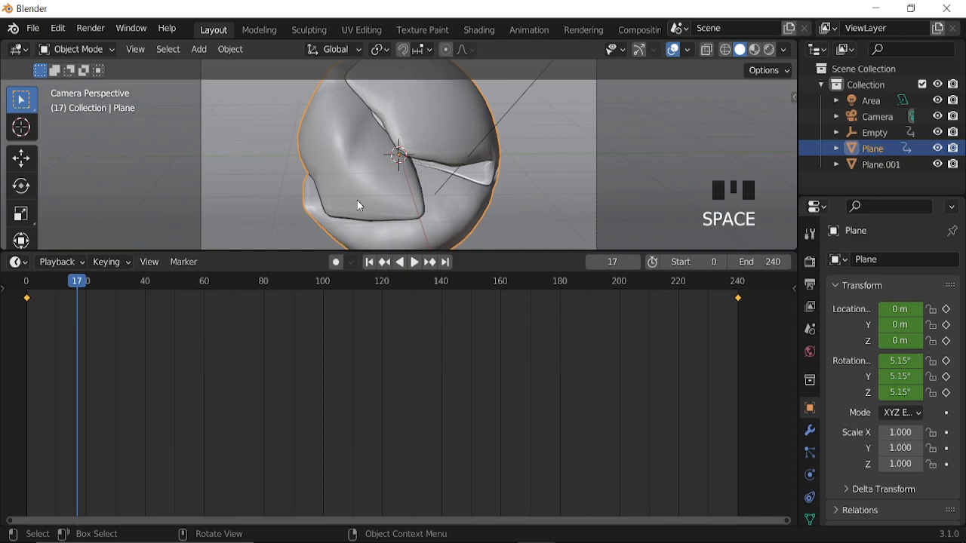
Step: Change the lower editor to the Shader Editor and assign the existing material named Material to the sphere
click(17, 262)
click(85, 408)
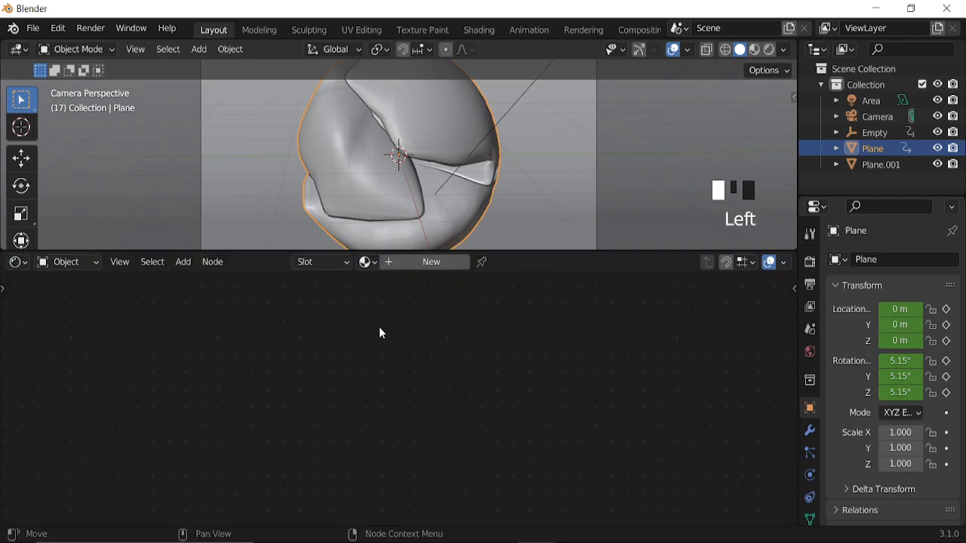
click(372, 264)
click(408, 287)
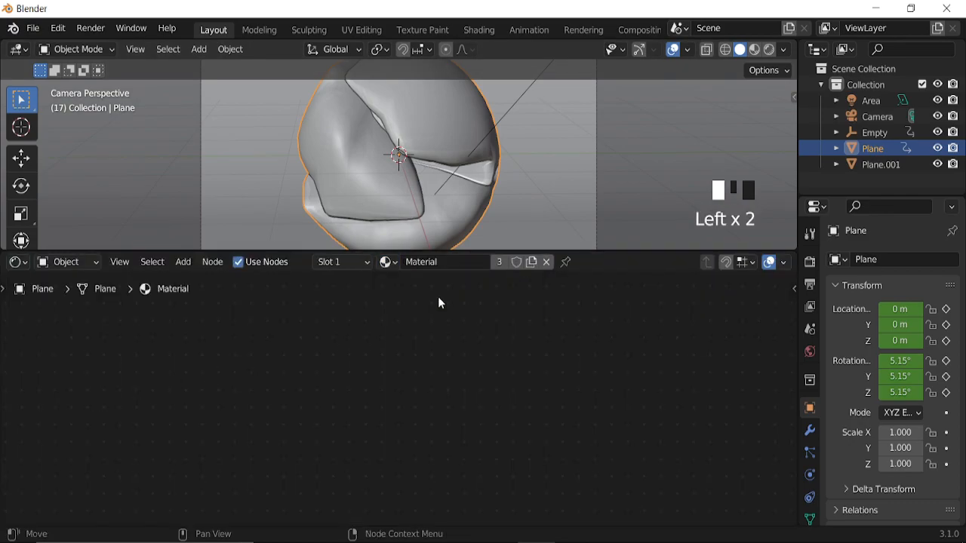
scroll(447, 340, down, 11)
scroll(445, 343, down, 7)
middle_drag(445, 343, 414, 418)
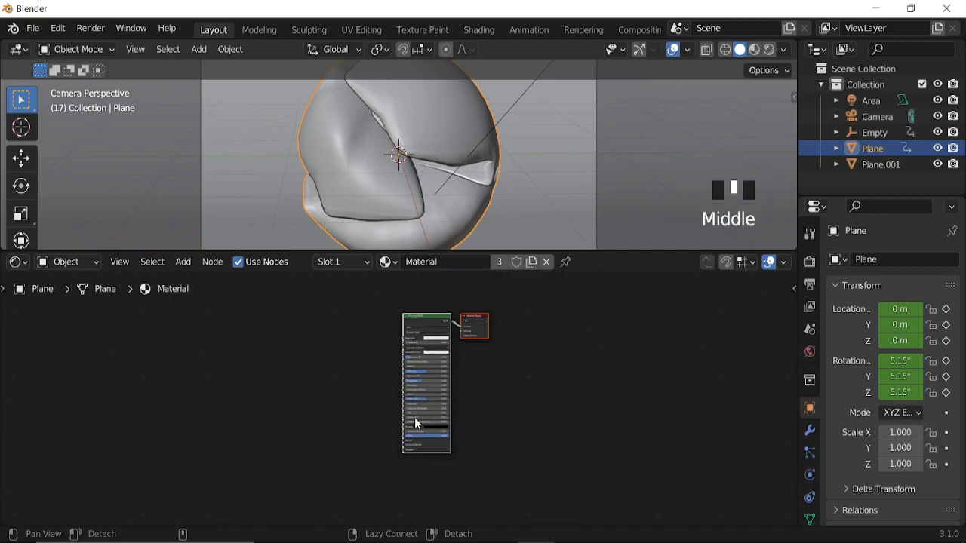
Step: Add a Geometry node and place it well to the left of the Principled BSDF
scroll(413, 392, up, 6)
middle_drag(411, 363, 501, 362)
scroll(370, 394, up, 3)
key(shift+a)
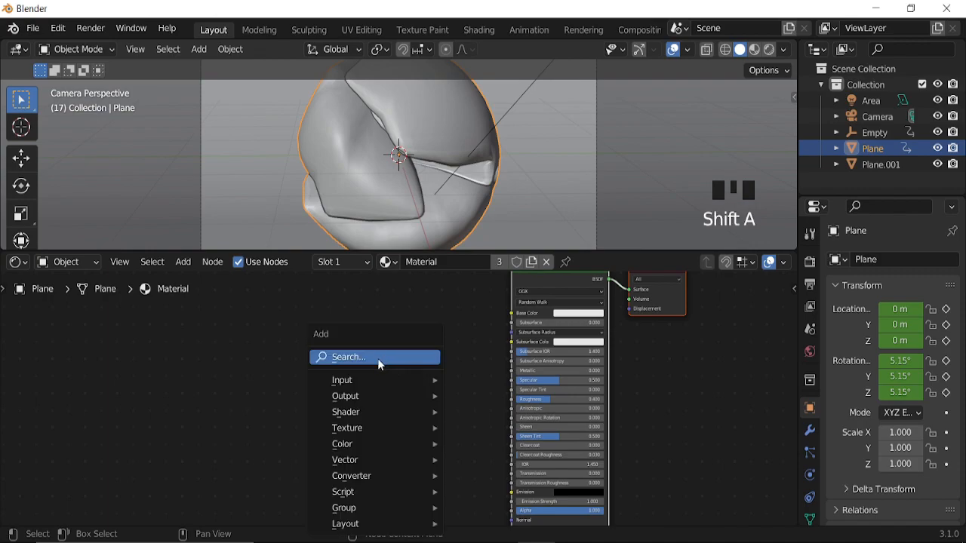
click(378, 359)
text(geo)
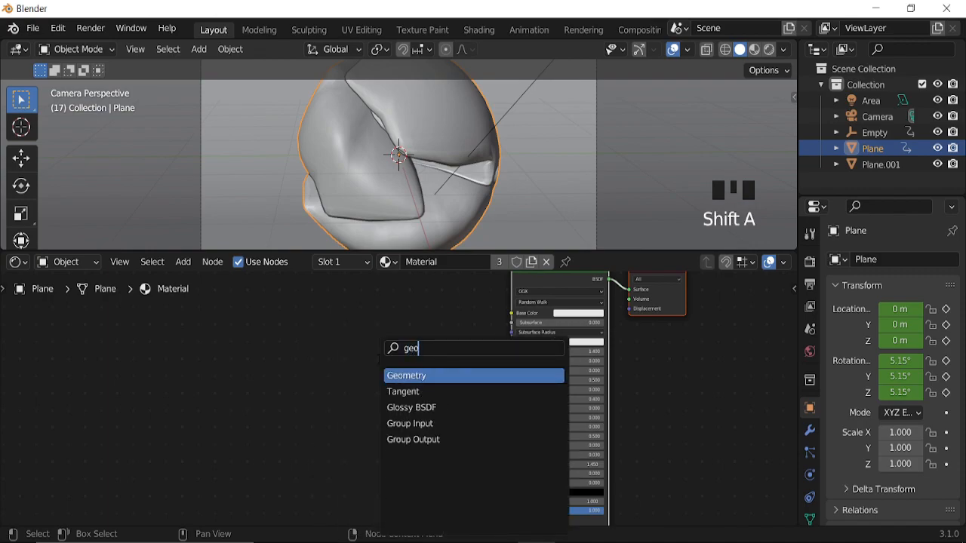
click(426, 375)
click(149, 337)
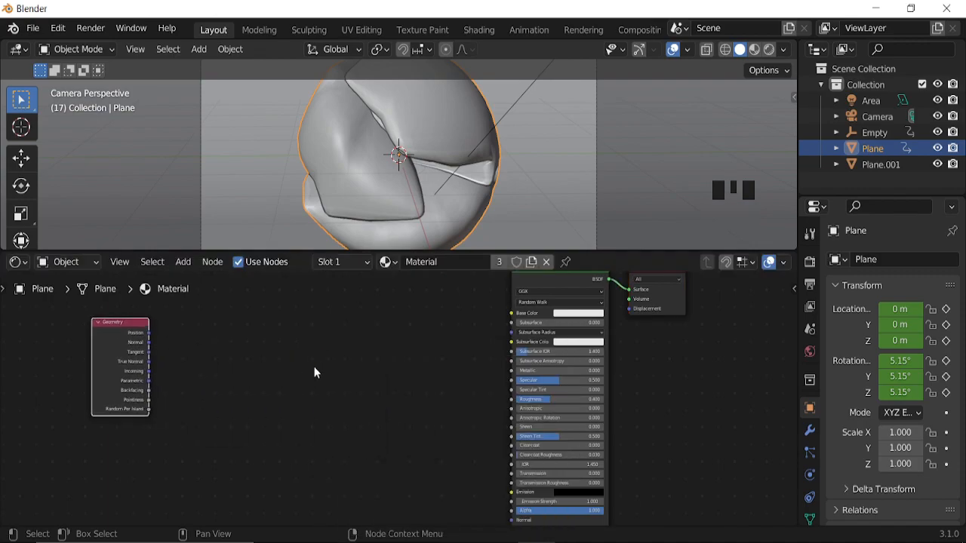
Step: Add a ColorRamp node between the Geometry node and the Principled BSDF
key(shift+a)
click(278, 354)
text(c)
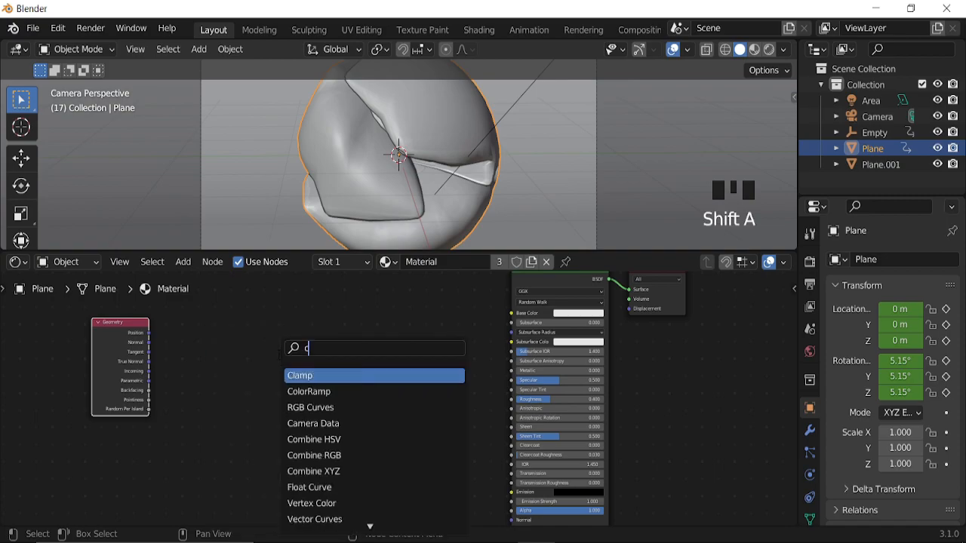
text(ol)
click(342, 375)
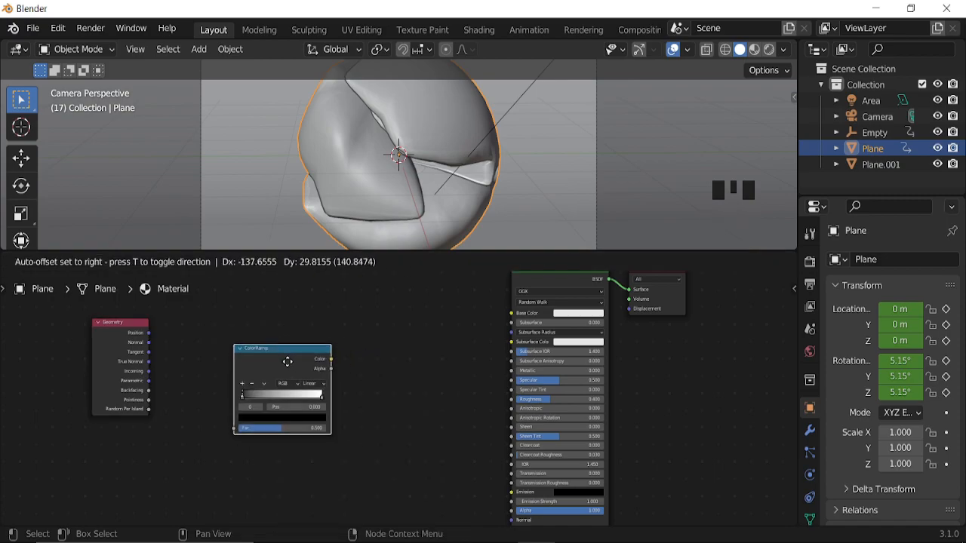
click(227, 375)
Step: Add an Ambient Occlusion node and place it just above the ColorRamp
middle_drag(228, 375, 259, 404)
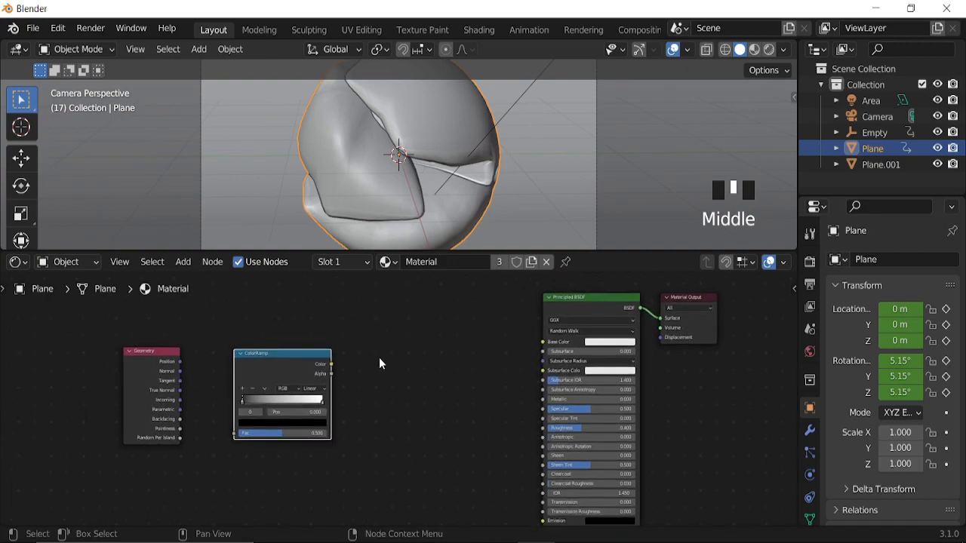
scroll(378, 394, up, 2)
key(shift+a)
click(337, 355)
text(amb)
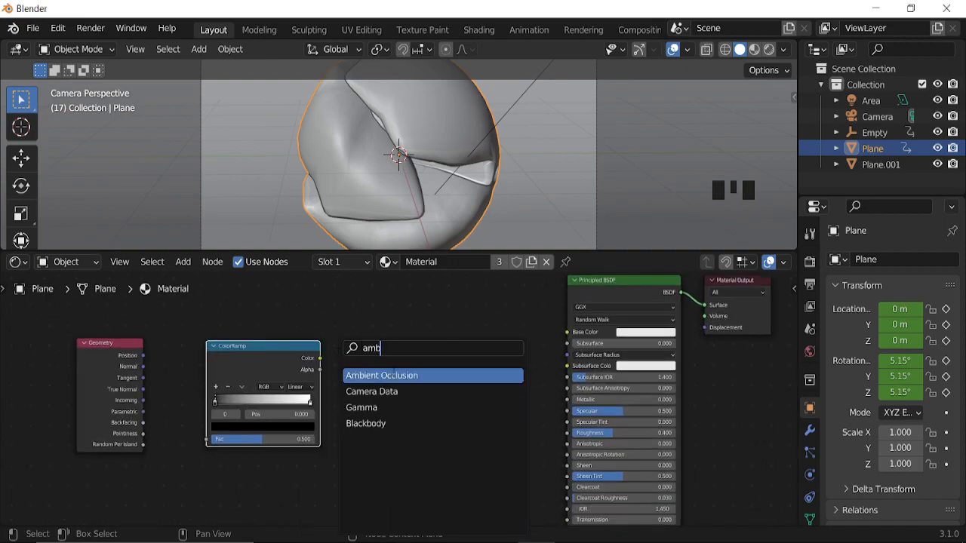
click(393, 372)
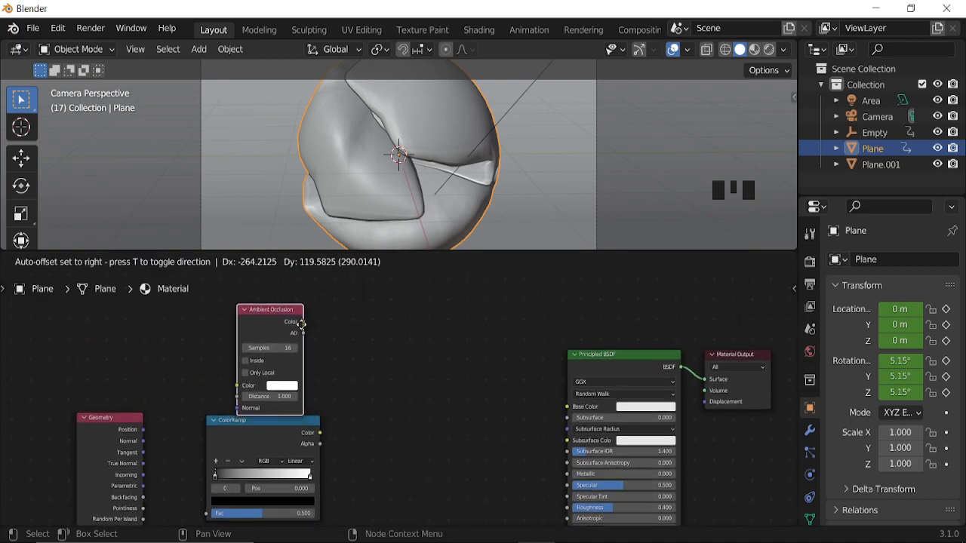
click(300, 322)
Step: Connect the Geometry node's Random Per Island output to the ColorRamp's Fac and shift the ColorRamp slightly right
middle_drag(239, 492, 298, 415)
drag(201, 441, 268, 437)
drag(319, 368, 359, 362)
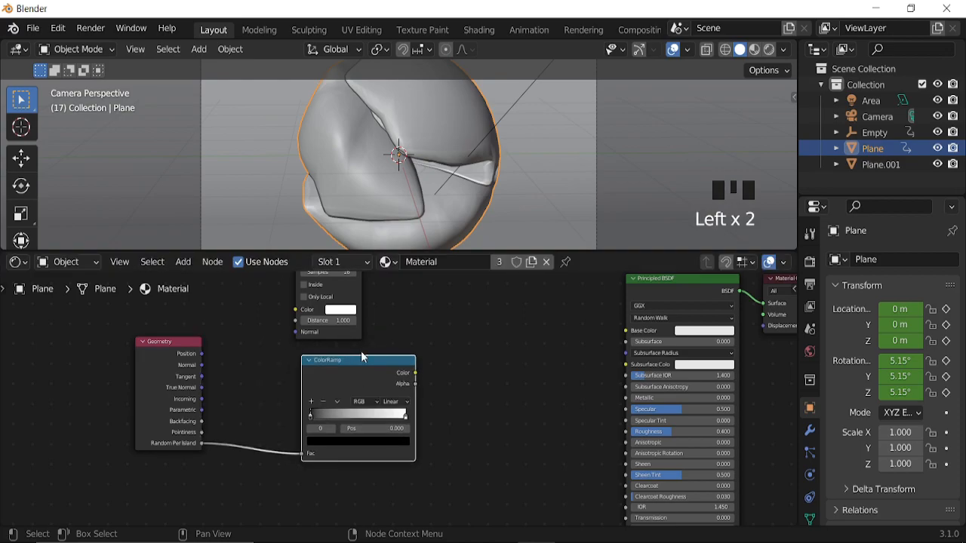
Step: Combine the Ambient Occlusion and ColorRamp colors in a Mix node and set its blend mode to Multiply
scroll(425, 297, down, 1)
ctrl+shift+right_drag(350, 294, 382, 365)
middle_drag(382, 365, 282, 399)
scroll(380, 361, up, 9)
middle_drag(379, 360, 368, 378)
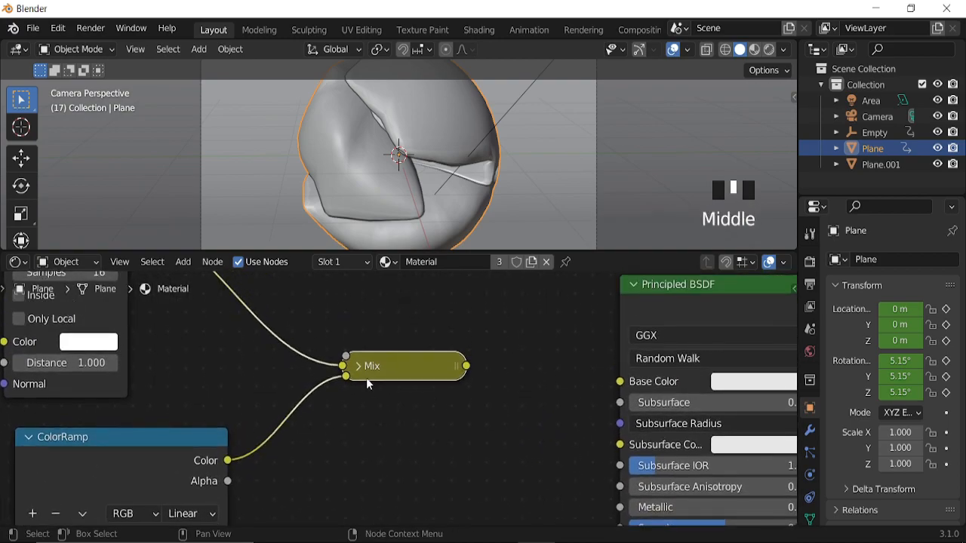
click(362, 368)
click(402, 419)
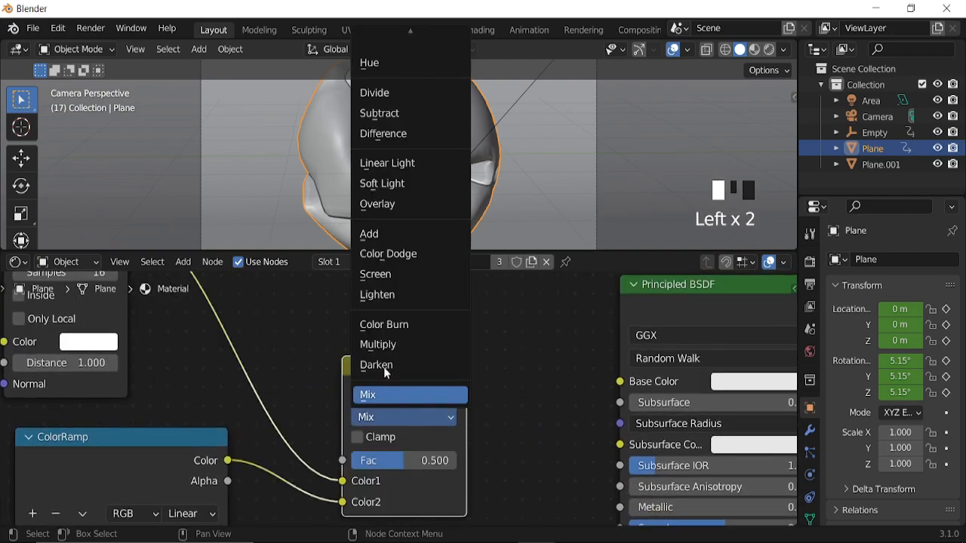
click(386, 345)
Step: Connect the Multiply node's Color output to the Principled BSDF's Base Color
middle_drag(471, 443, 430, 395)
drag(421, 372, 573, 364)
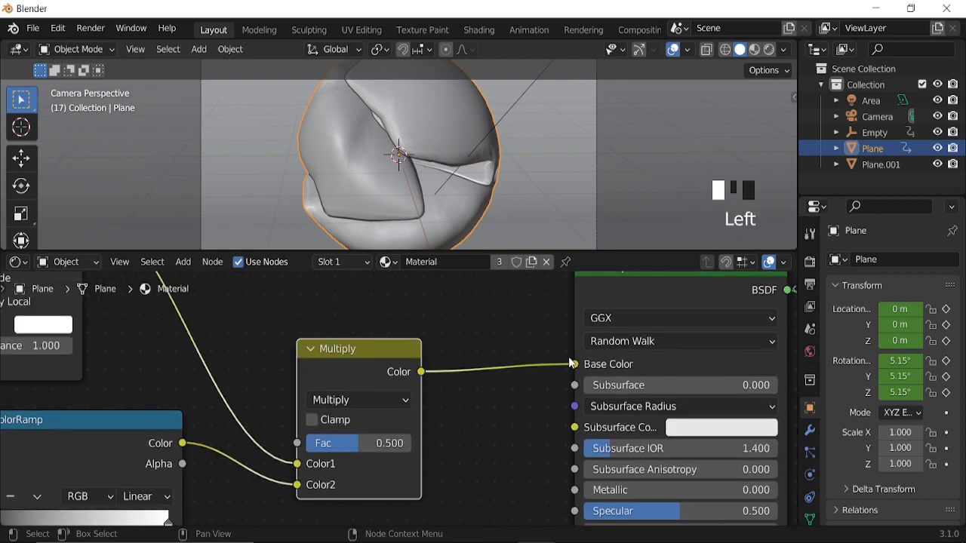
middle_drag(507, 398, 513, 325)
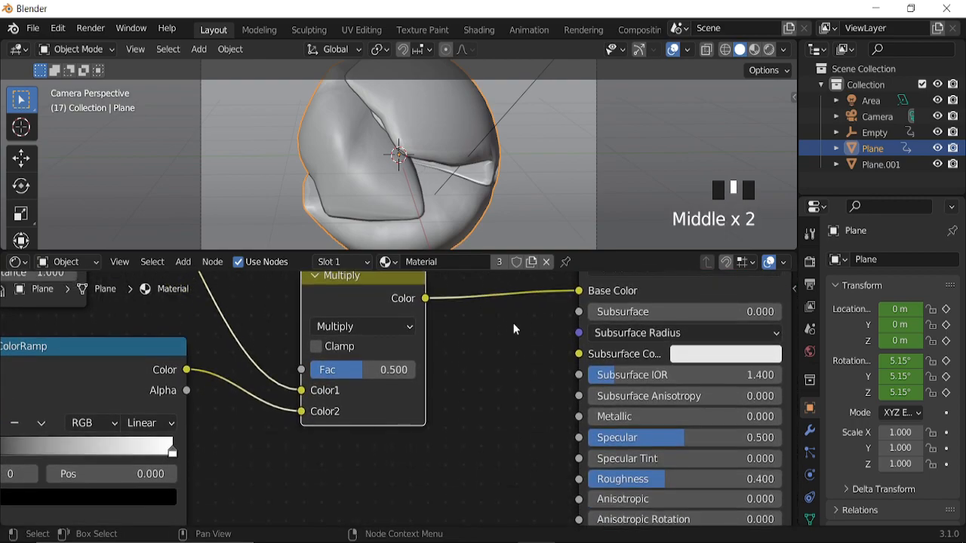
scroll(473, 372, down, 8)
middle_drag(437, 402, 513, 352)
scroll(516, 363, up, 2)
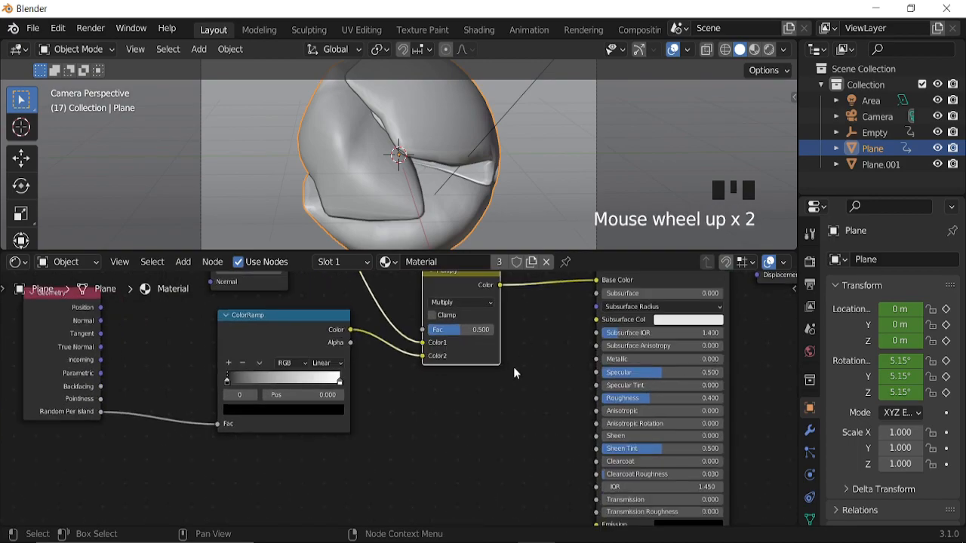
Step: Switch the 3D viewport to rendered shading and turn off its overlays
click(769, 49)
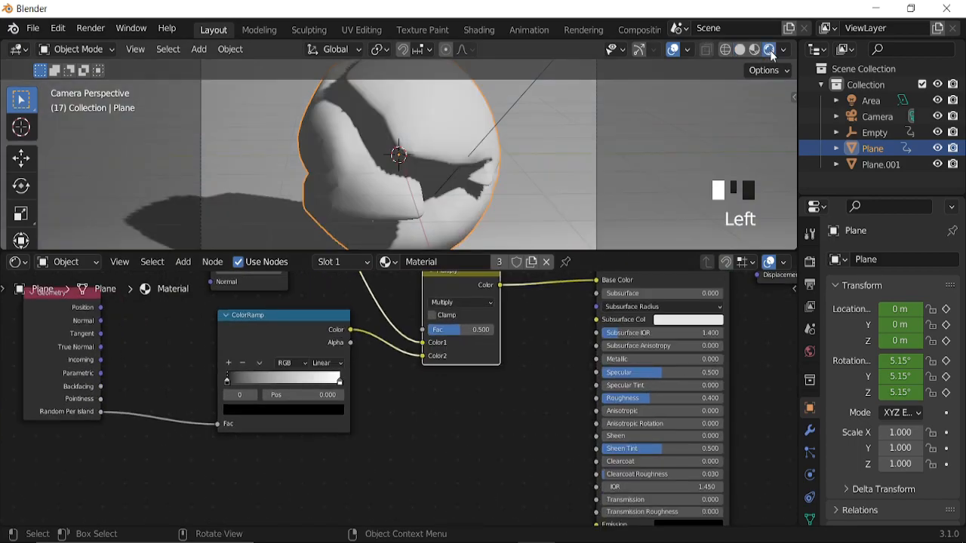
click(671, 49)
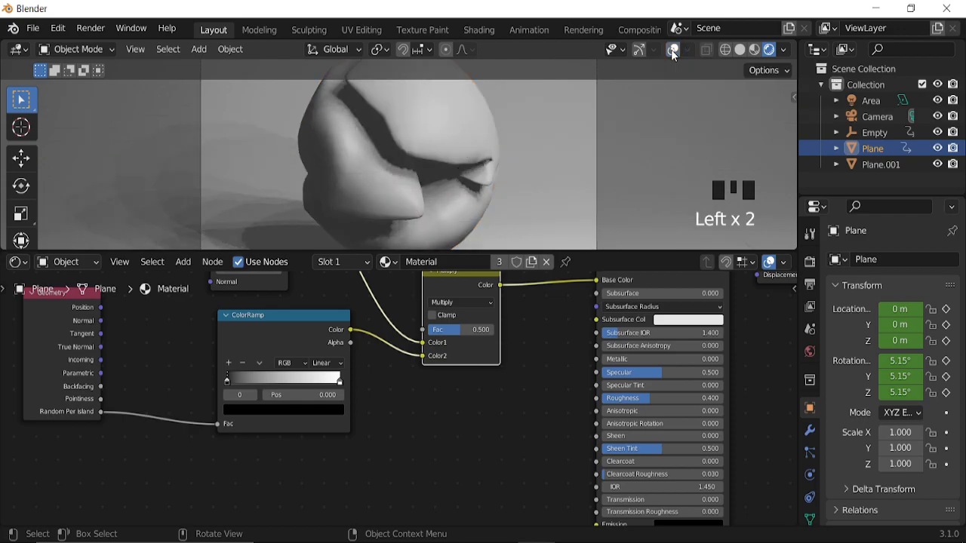
middle_drag(421, 361, 467, 369)
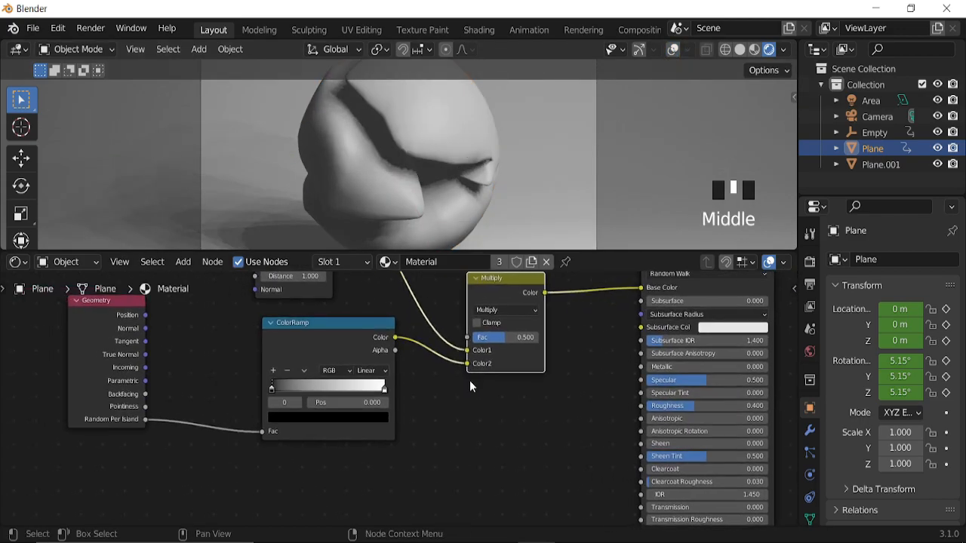
Step: Set the scene's output frame rate to 30 fps
click(813, 261)
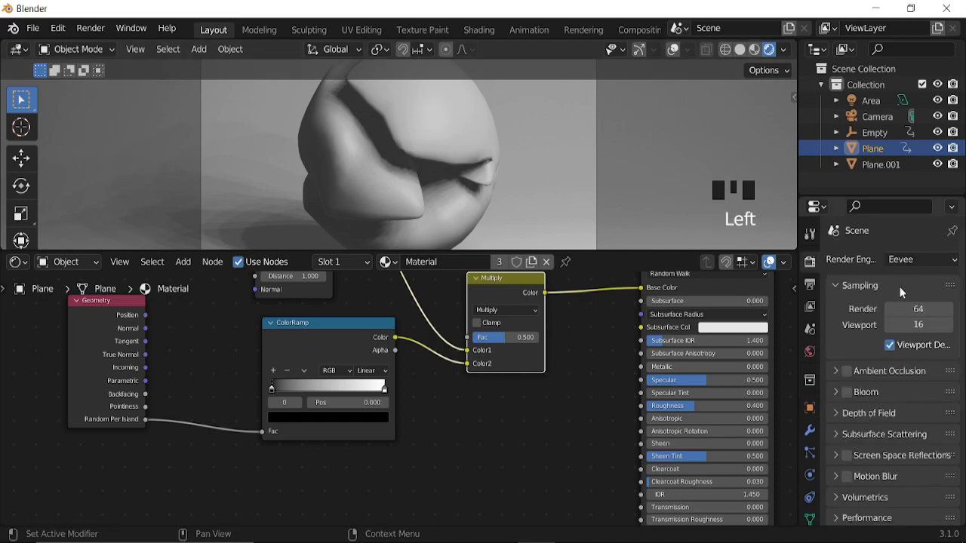
click(812, 285)
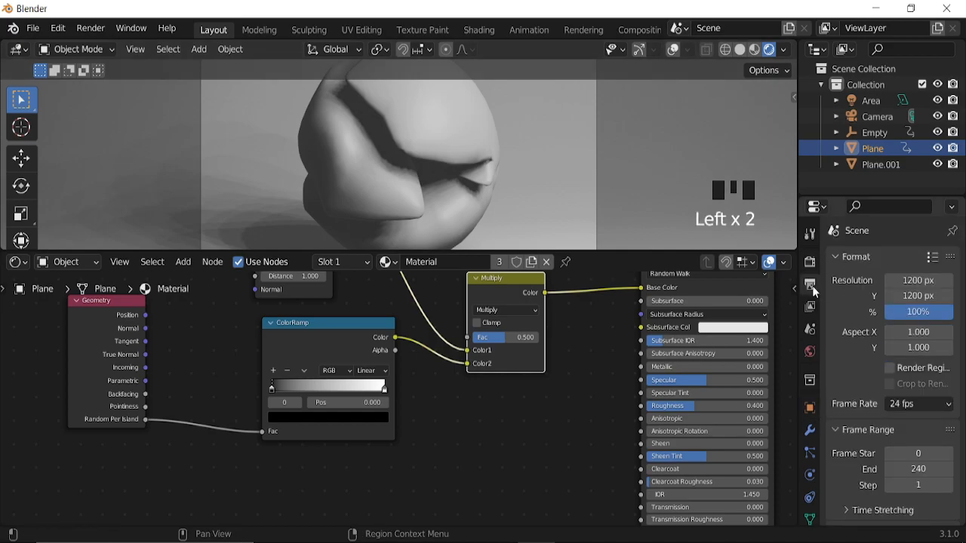
scroll(905, 355, down, 7)
click(921, 351)
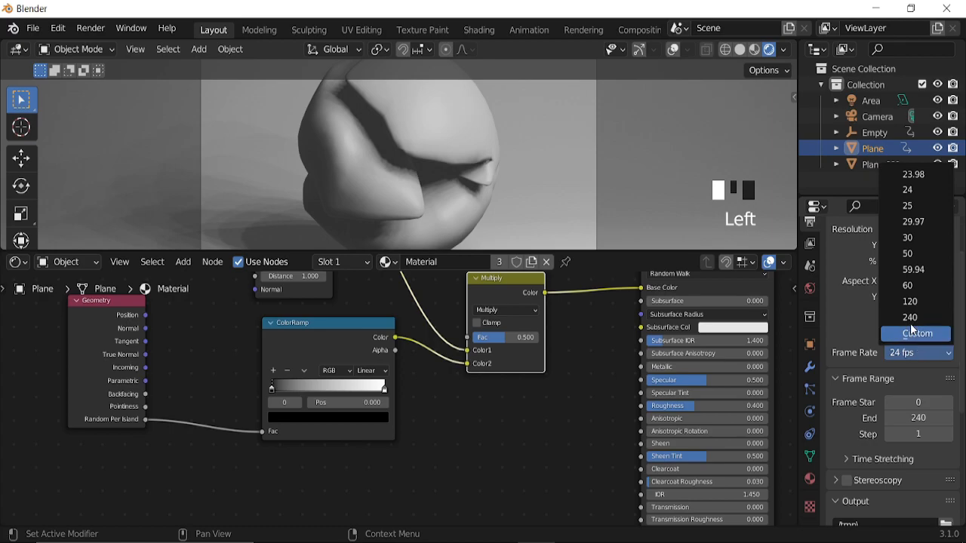
click(895, 239)
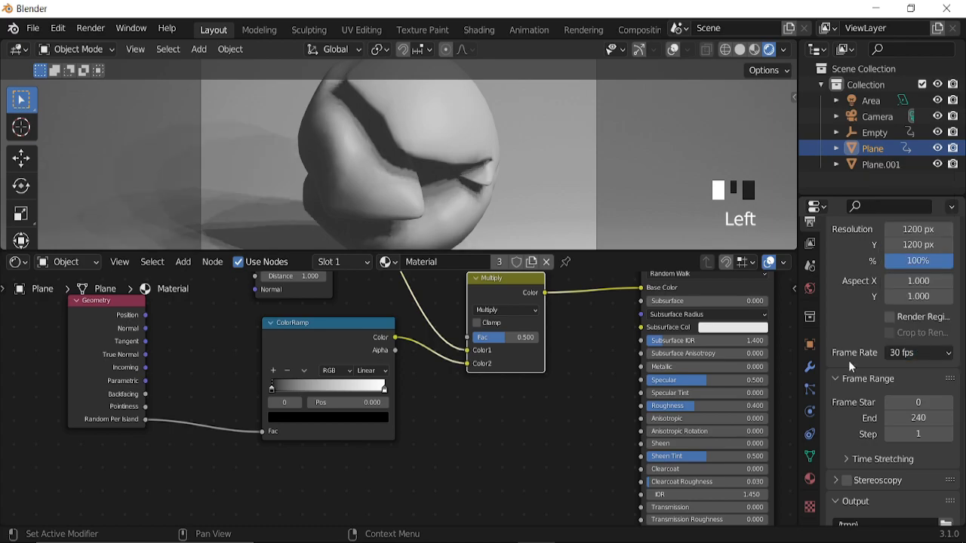
Step: Set the output file format to FFmpeg Video with an MPEG-4 container
scroll(848, 360, down, 7)
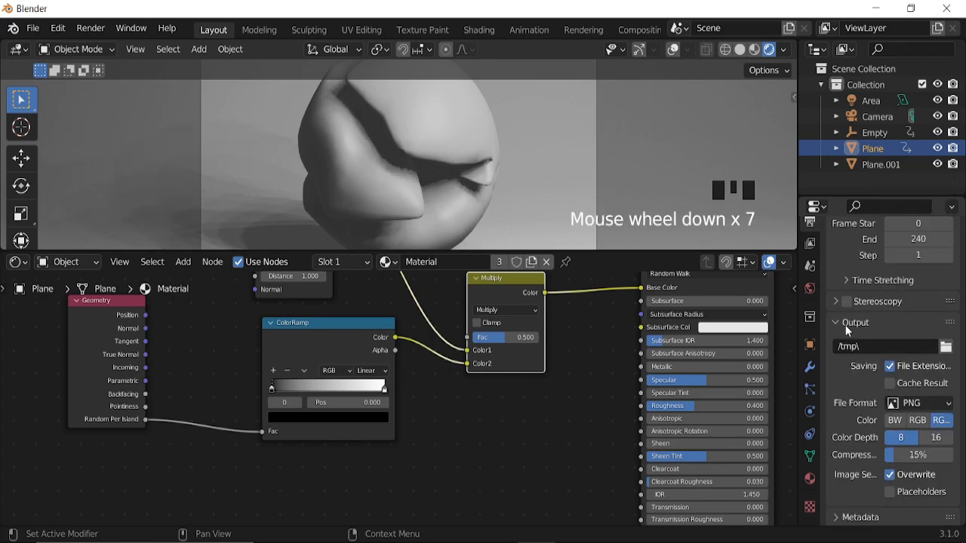
click(910, 404)
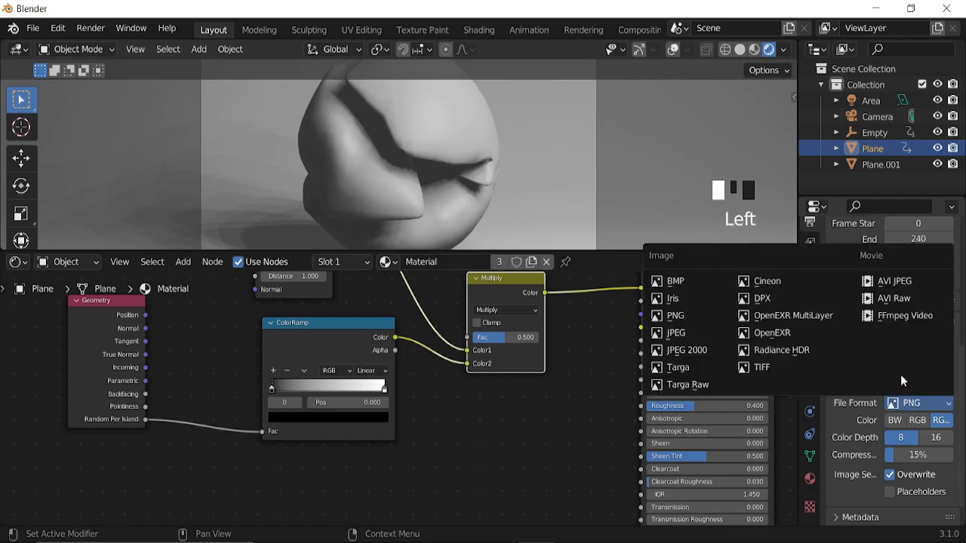
click(899, 314)
scroll(852, 417, down, 5)
click(851, 473)
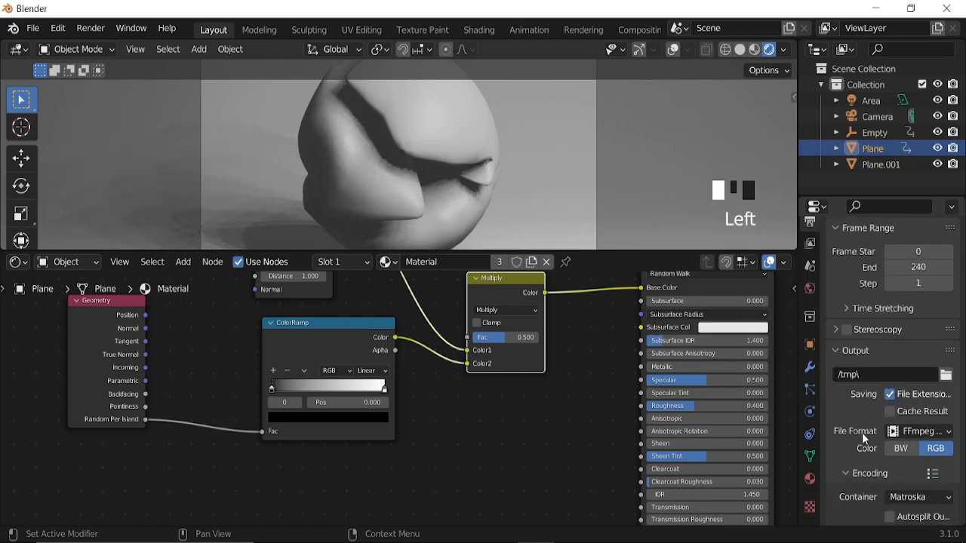
scroll(859, 445, down, 3)
click(915, 420)
click(896, 372)
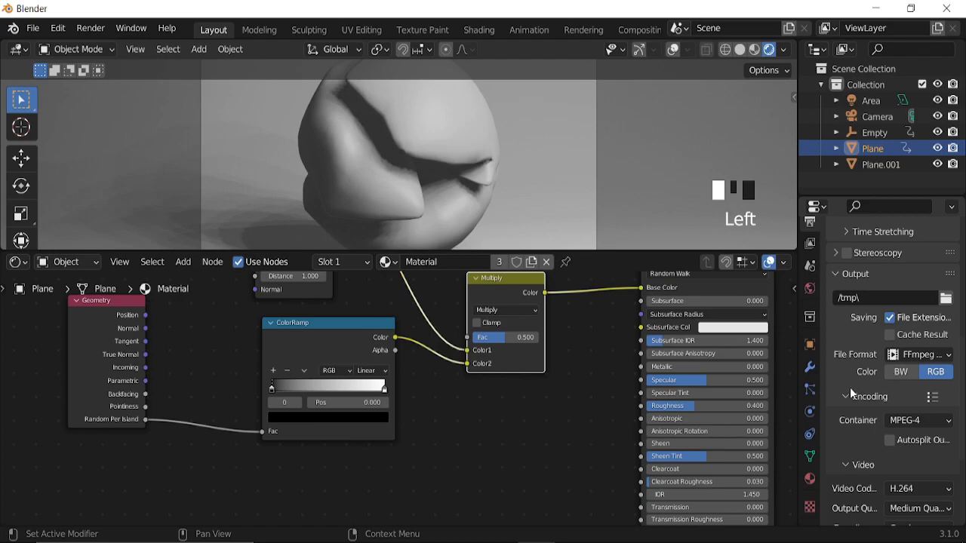
Step: Set the video output quality to Perceptually Lossless
scroll(868, 407, down, 5)
click(914, 381)
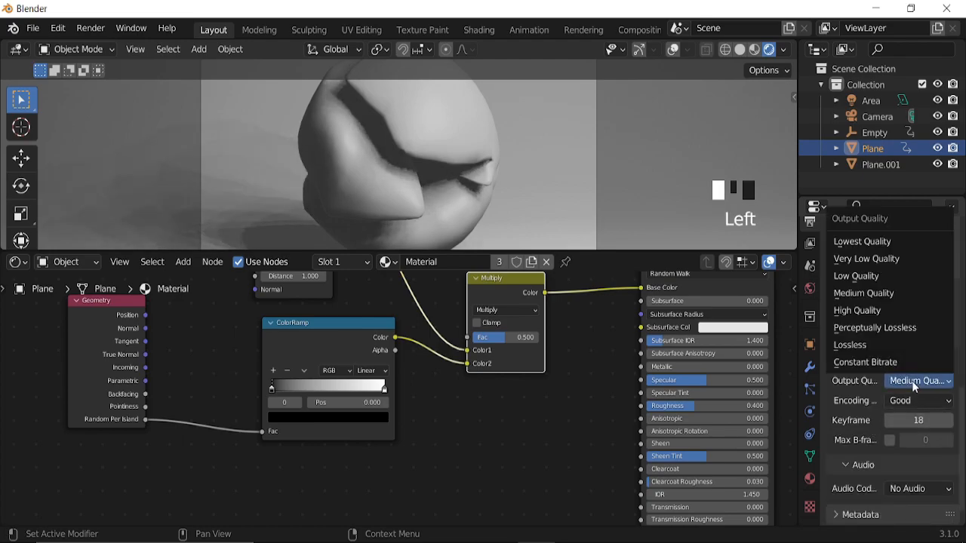
click(858, 329)
scroll(870, 355, up, 6)
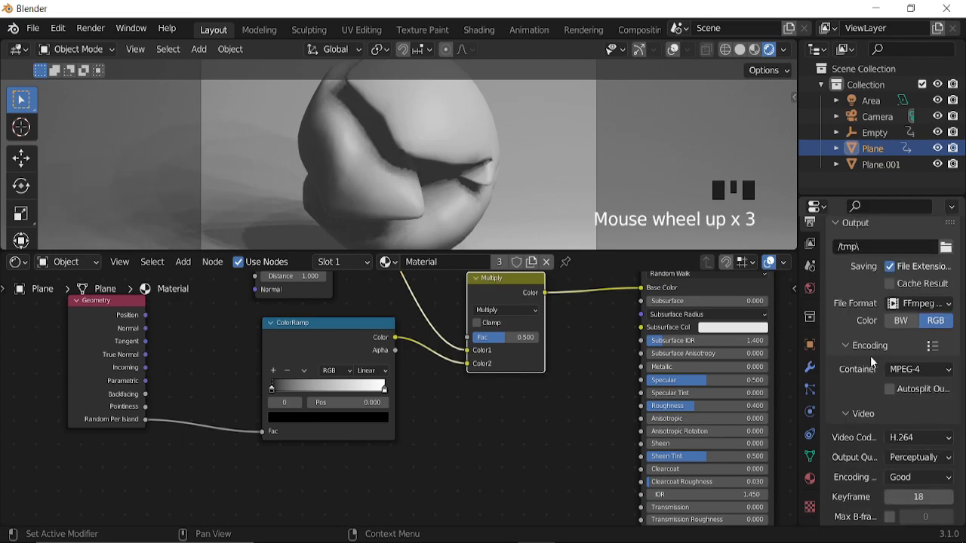
scroll(809, 280, up, 6)
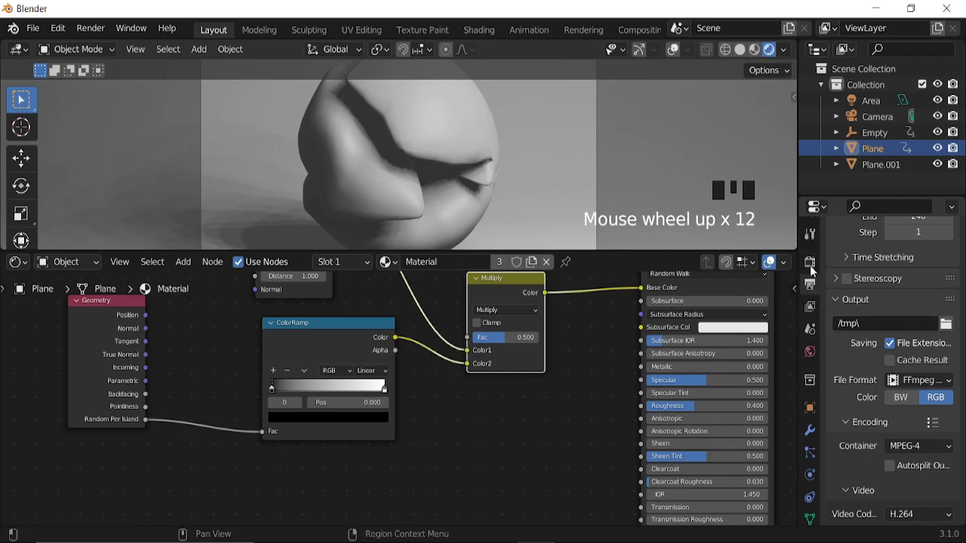
Step: Change the scene's render engine to Cycles
click(810, 262)
scroll(875, 325, up, 10)
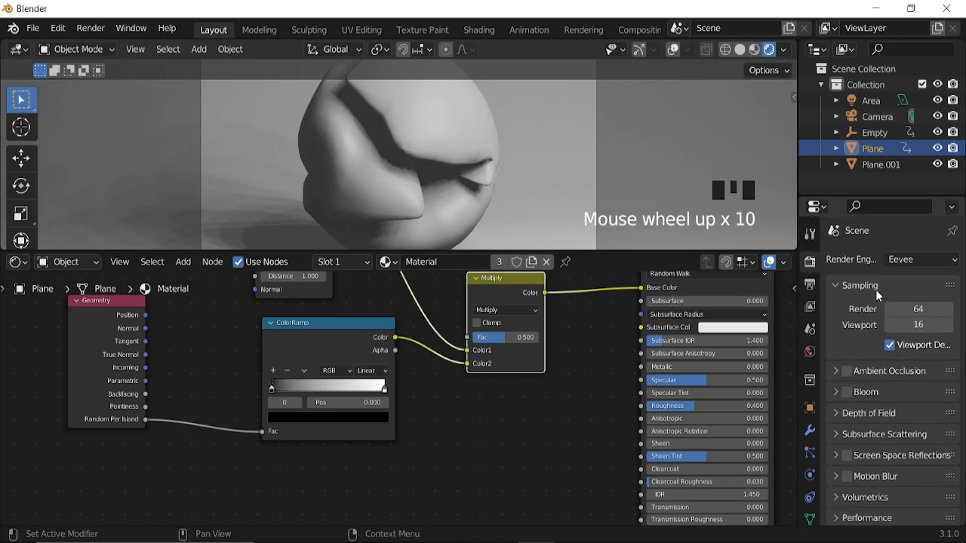
click(906, 259)
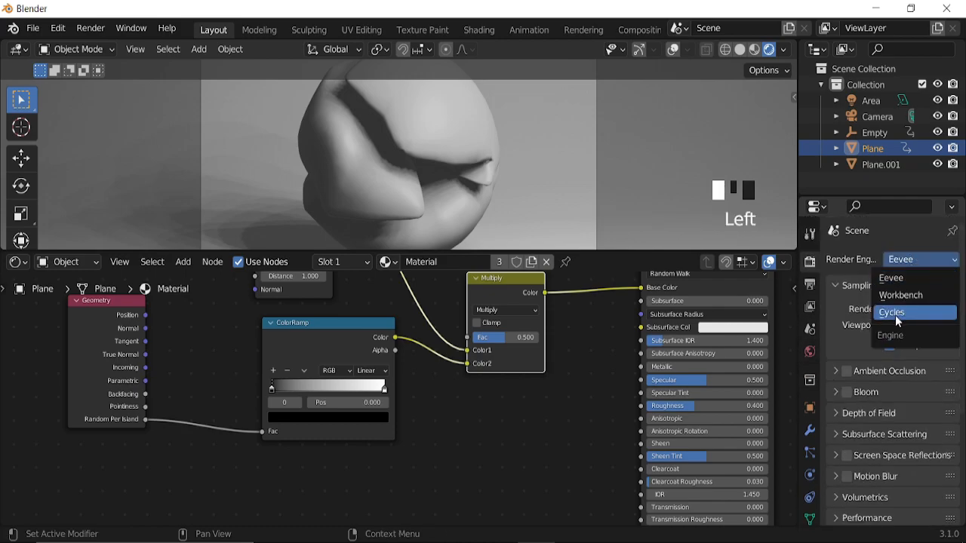
click(895, 315)
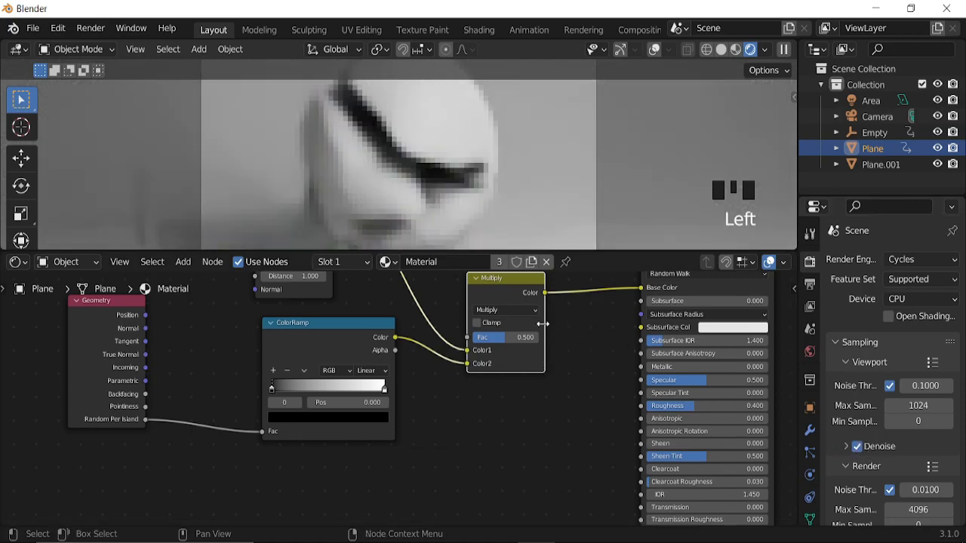
Step: Set the Ambient Occlusion node's Samples to 32
middle_drag(438, 328, 612, 428)
scroll(509, 379, up, 4)
middle_drag(508, 378, 524, 413)
scroll(499, 333, up, 2)
click(499, 333)
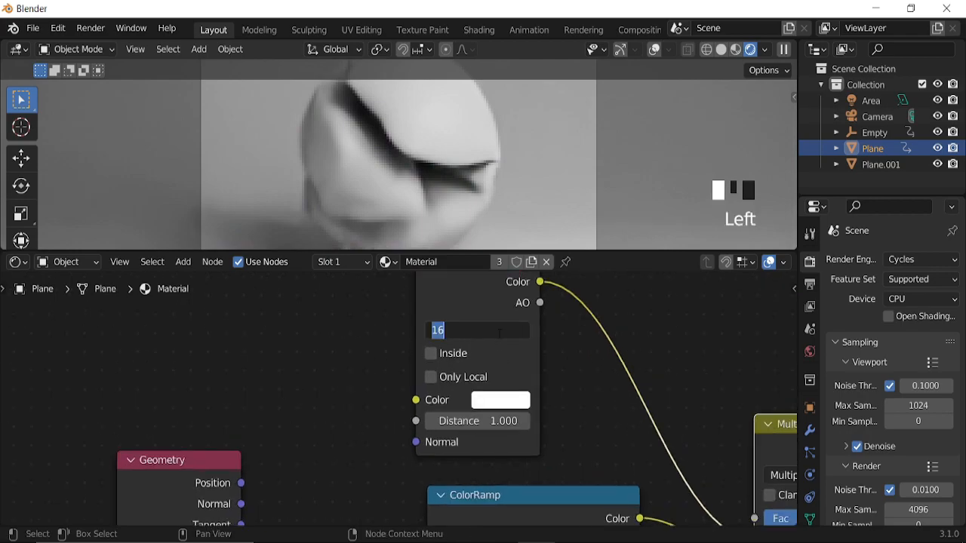
key(Return)
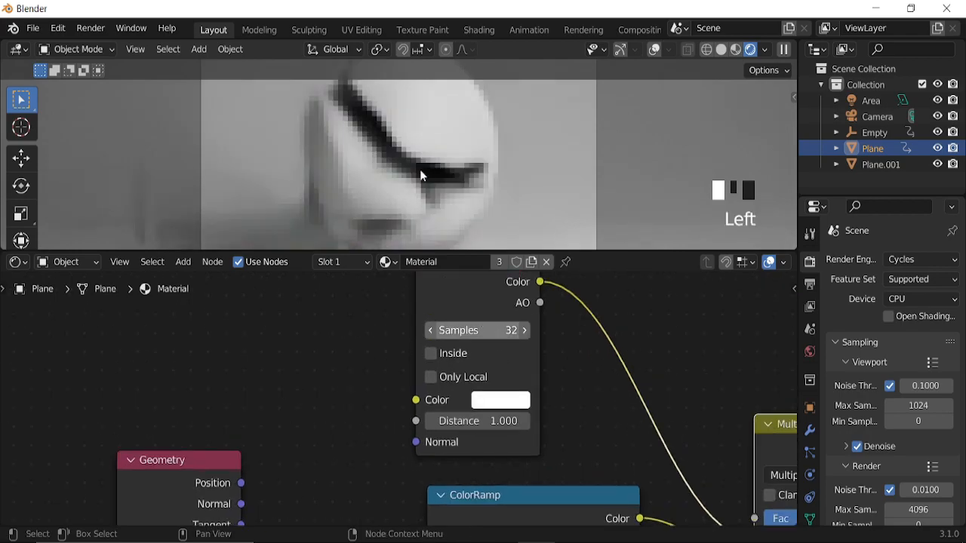
Step: Set the Ambient Occlusion node's Distance to 10
middle_drag(559, 359, 537, 293)
scroll(469, 355, up, 2)
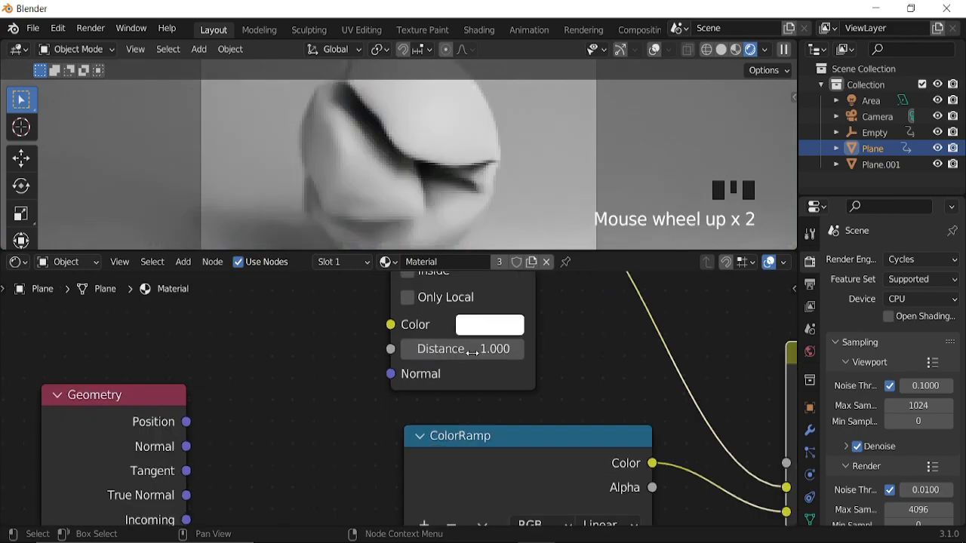
click(469, 355)
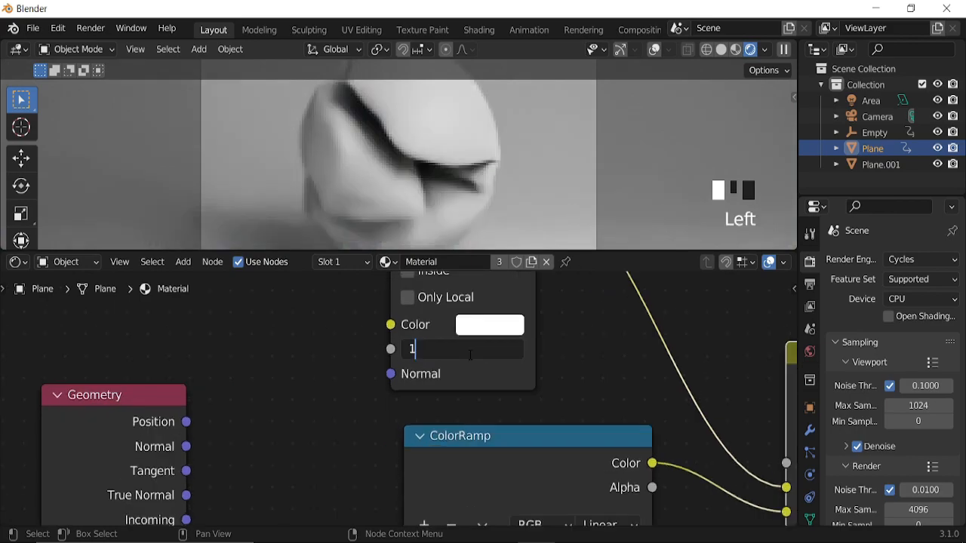
key(Return)
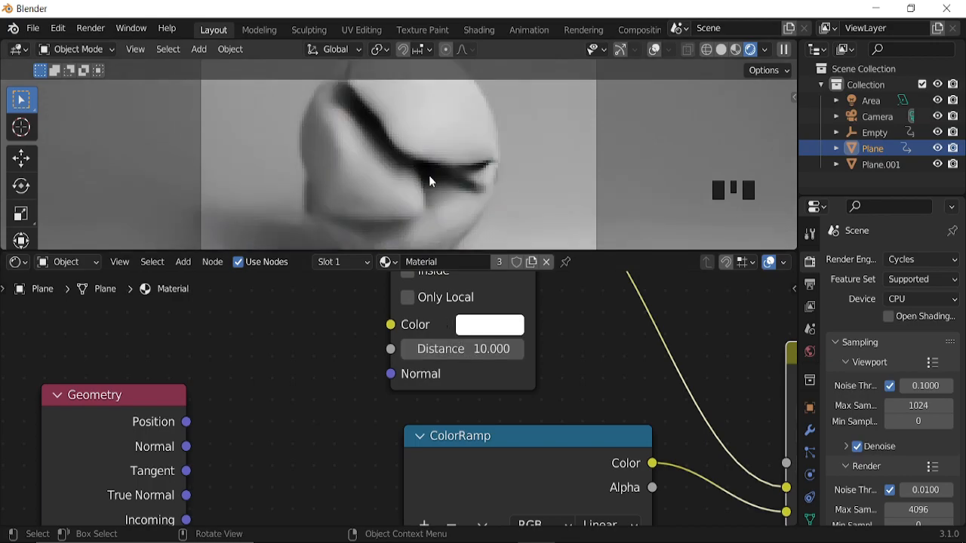
Step: Shift the ColorRamp's end stops inward, placing the white stop at about 0.931 and the black stop at about 0.105
scroll(582, 430, down, 3)
middle_drag(582, 430, 560, 301)
scroll(482, 425, up, 3)
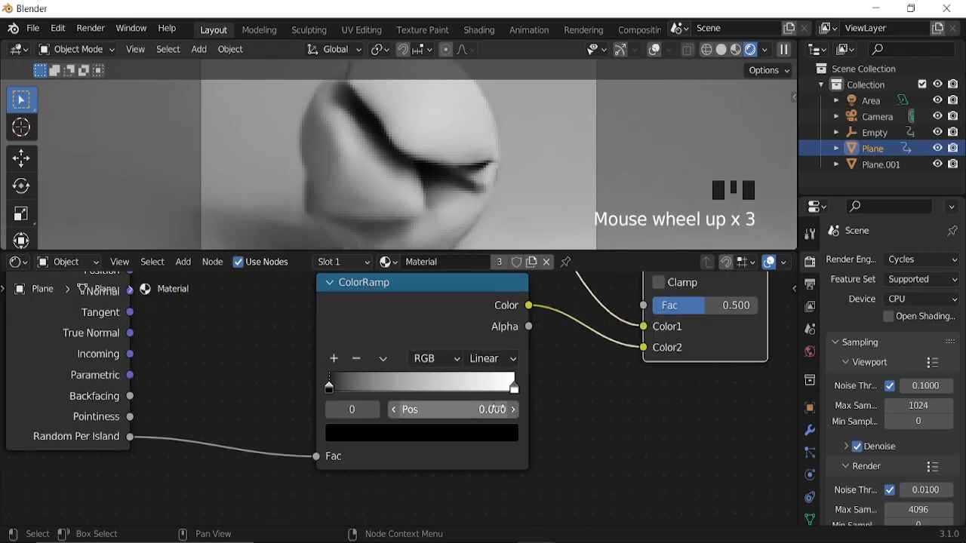
drag(512, 387, 501, 387)
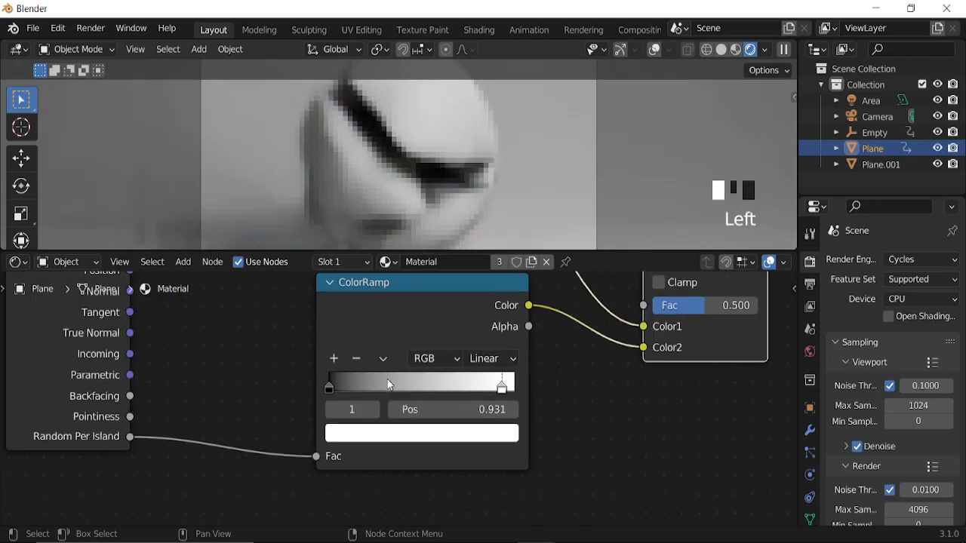
click(338, 388)
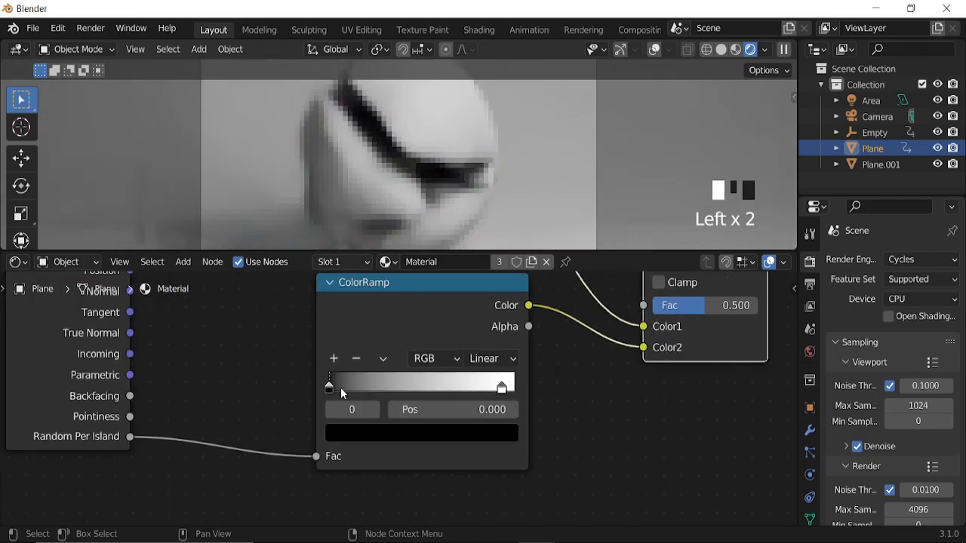
click(384, 432)
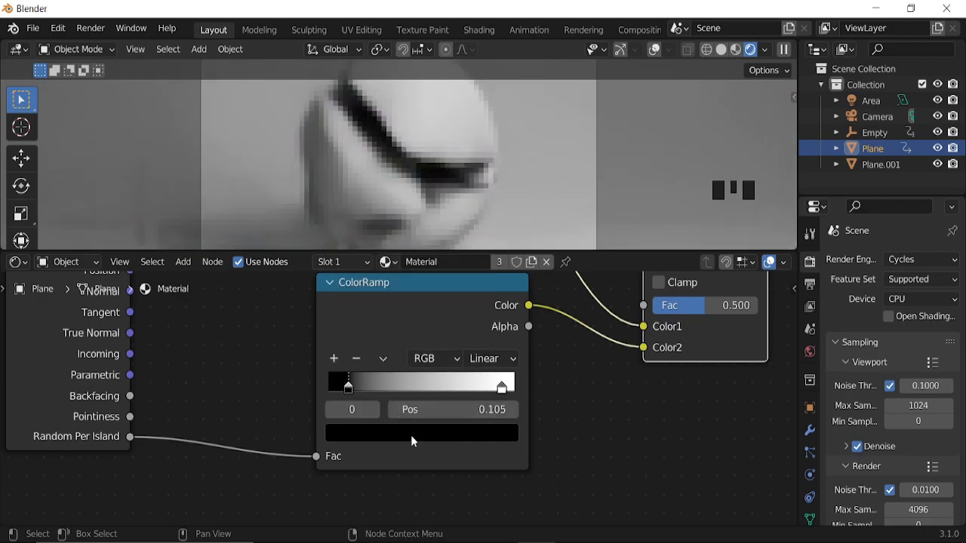
Step: Recolor the ColorRamp's black stop bright blue with hue about 0.598, saturation about 0.977 and value about 0.868
click(412, 432)
click(477, 179)
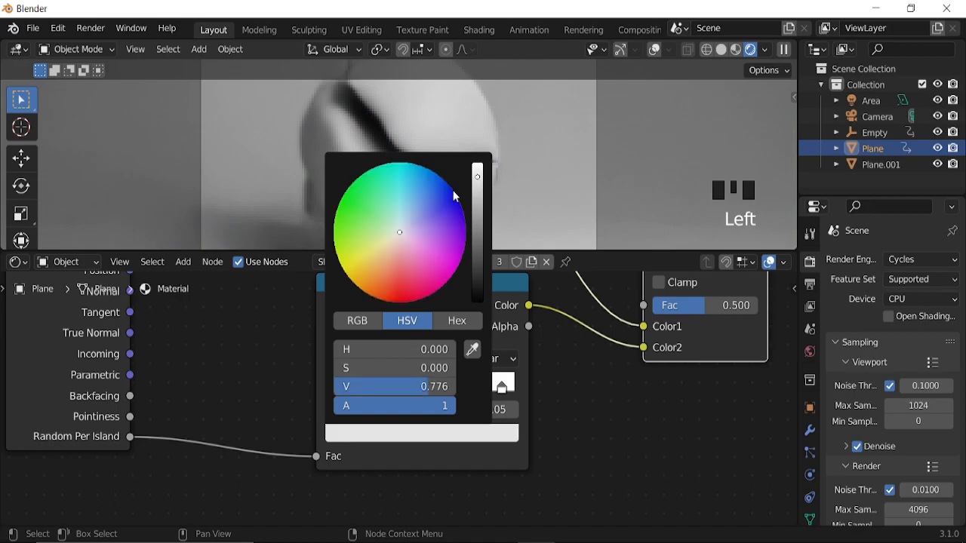
click(421, 178)
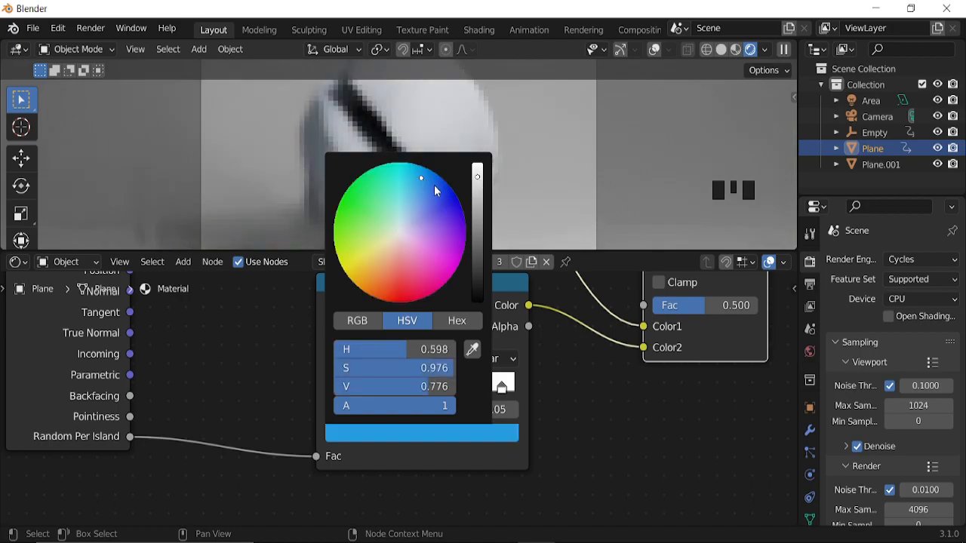
drag(477, 174, 477, 169)
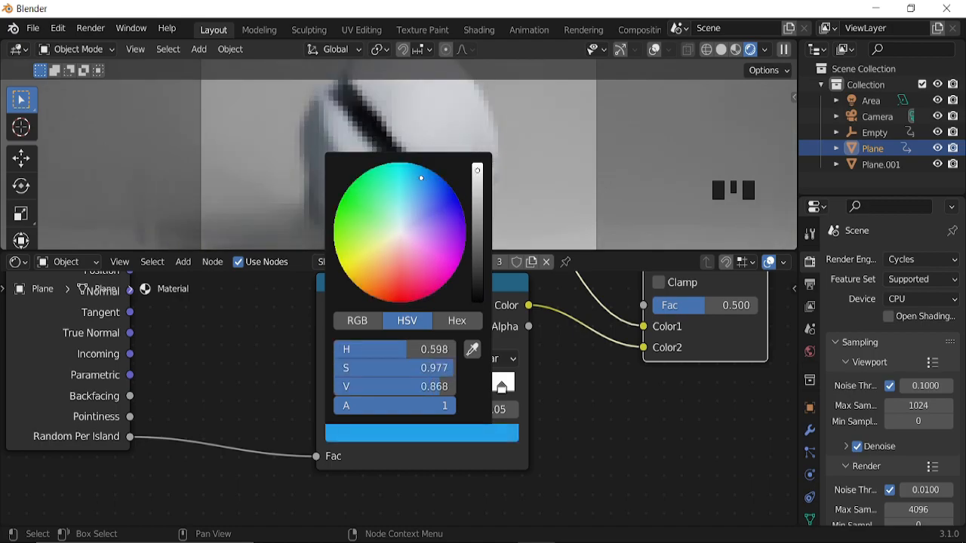
Step: Raise the Multiply node's Fac to 1.0
middle_drag(651, 390, 451, 451)
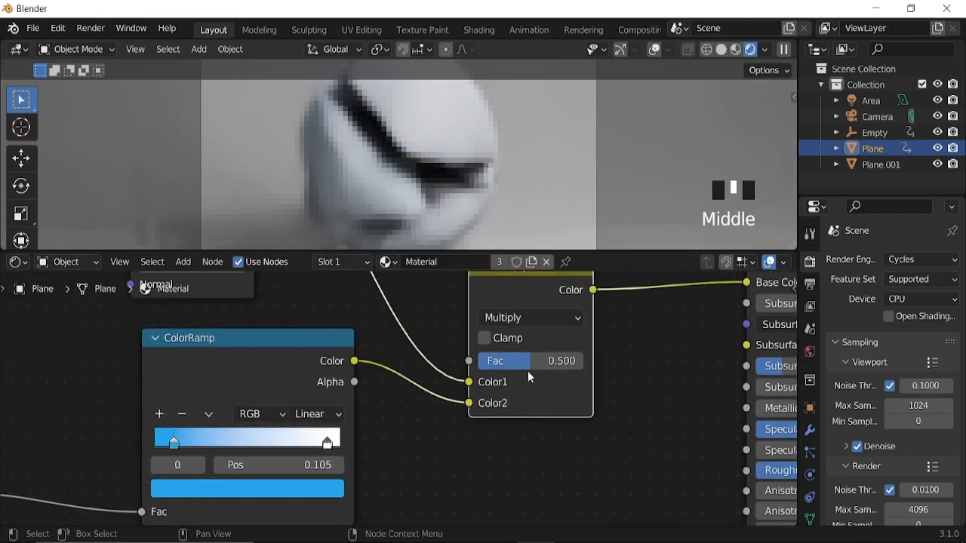
drag(530, 361, 582, 361)
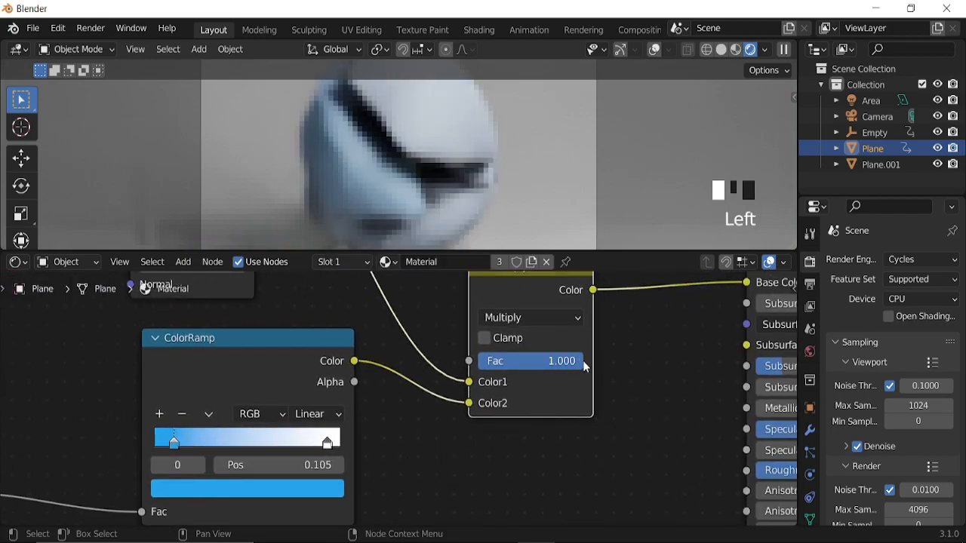
Step: Add a middle stop to the ColorRamp and try red and light blue as its color
middle_drag(450, 399, 604, 331)
click(317, 348)
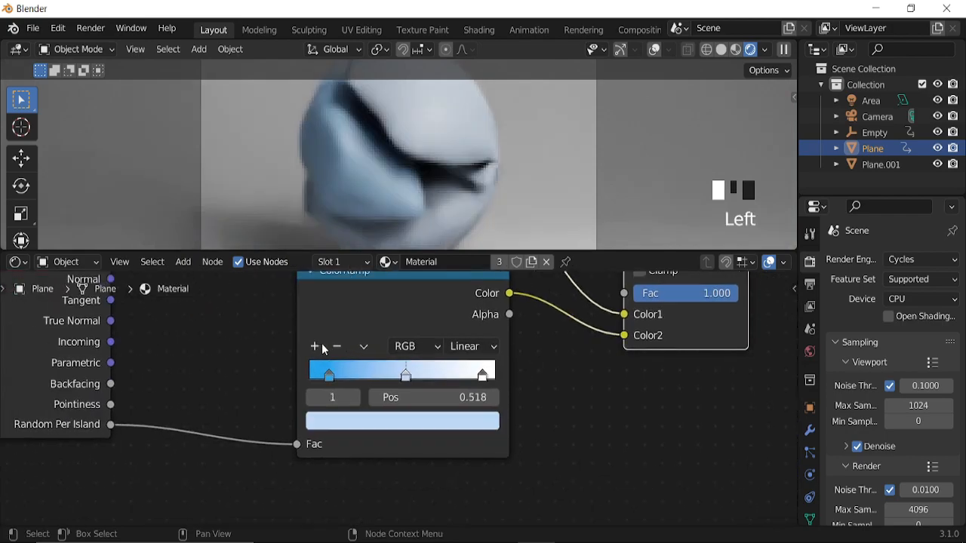
click(406, 373)
click(421, 424)
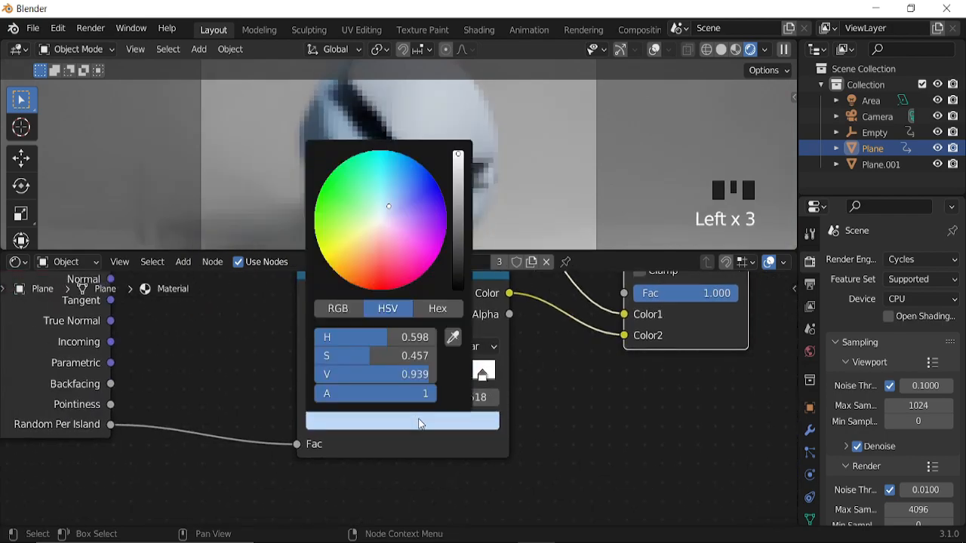
click(380, 285)
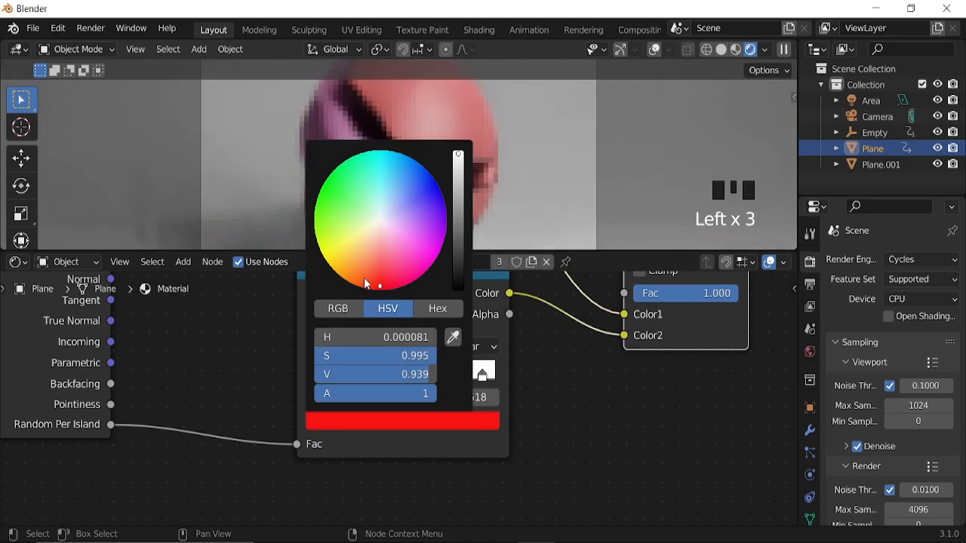
click(398, 166)
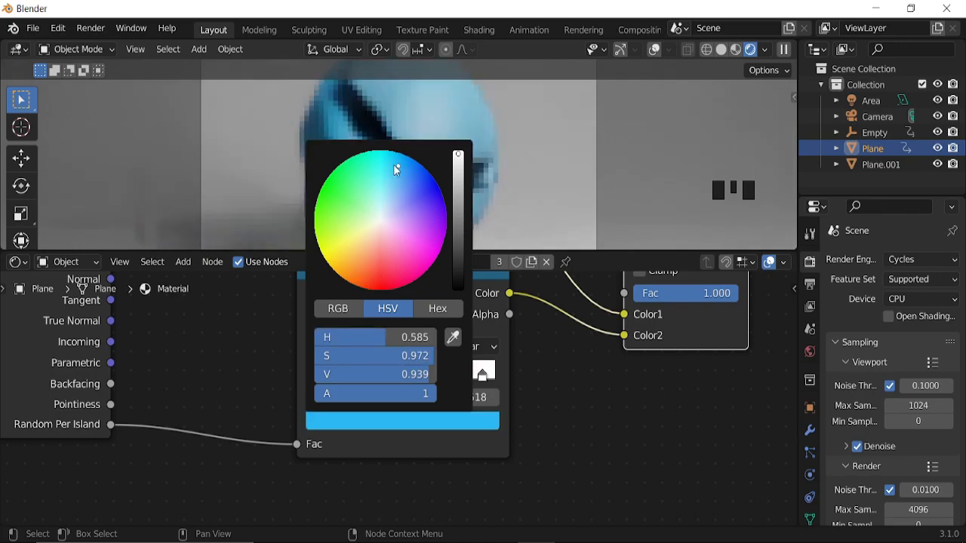
Step: Move the ColorRamp's middle stop to about 0.296 and color it yellow with hue about 0.126
drag(405, 379, 364, 375)
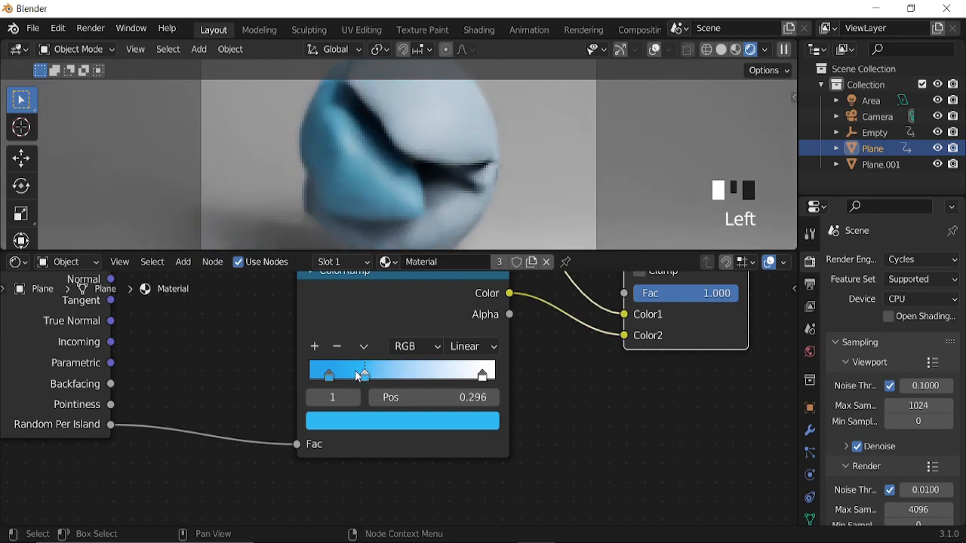
click(404, 426)
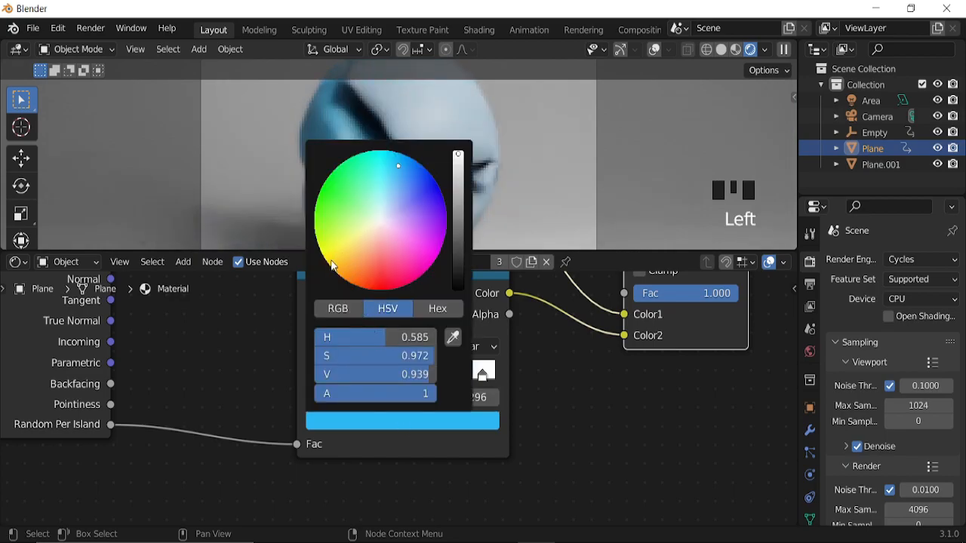
click(331, 261)
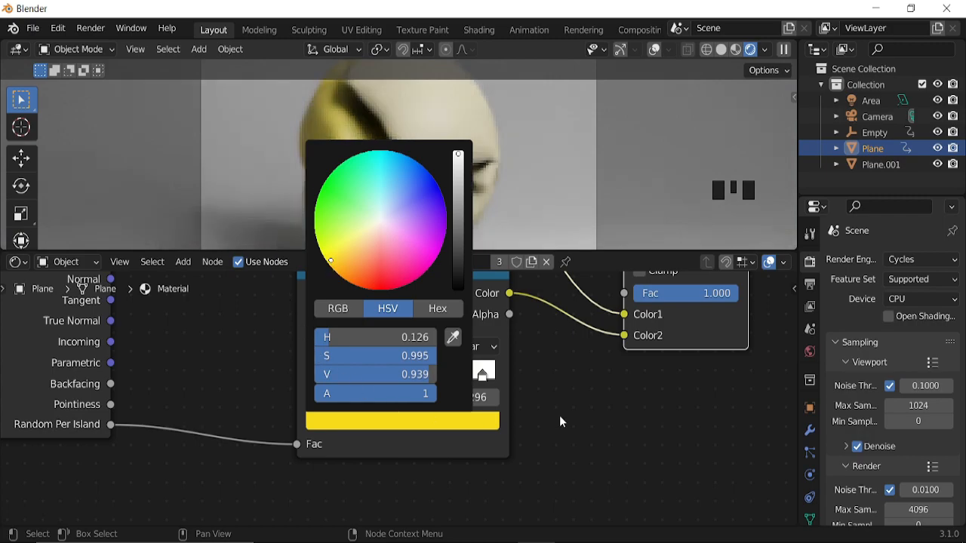
Step: Add another ColorRamp stop, place it at about 0.590 between yellow and white, and color it green
click(316, 347)
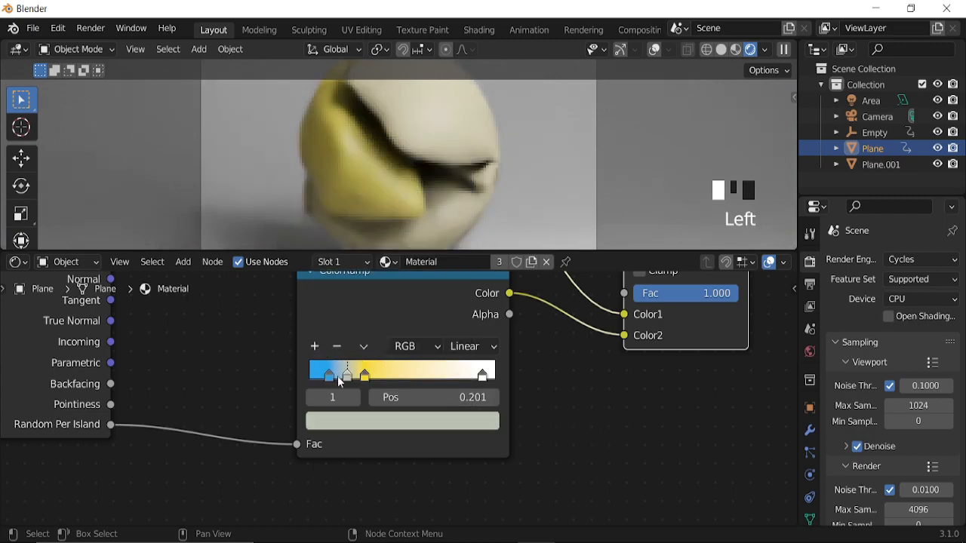
drag(351, 375, 430, 378)
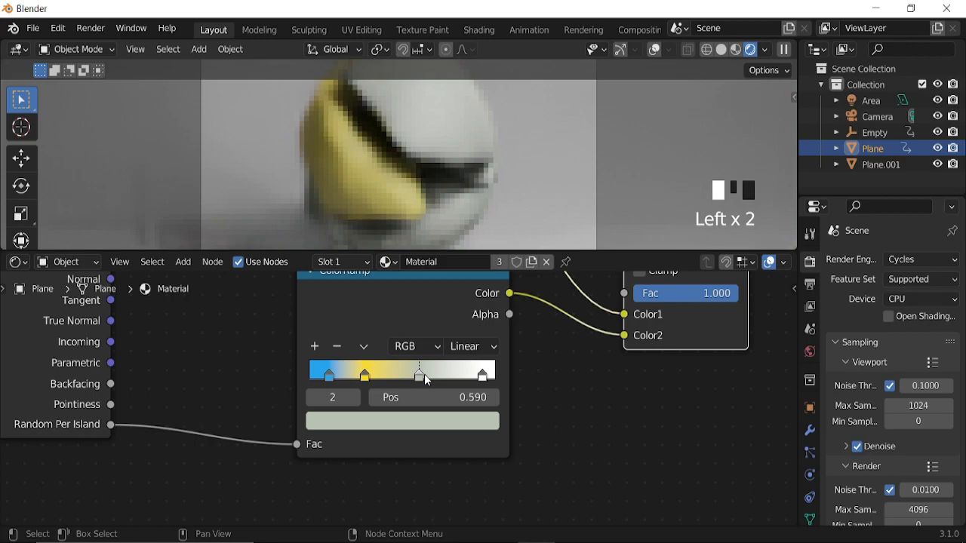
click(426, 424)
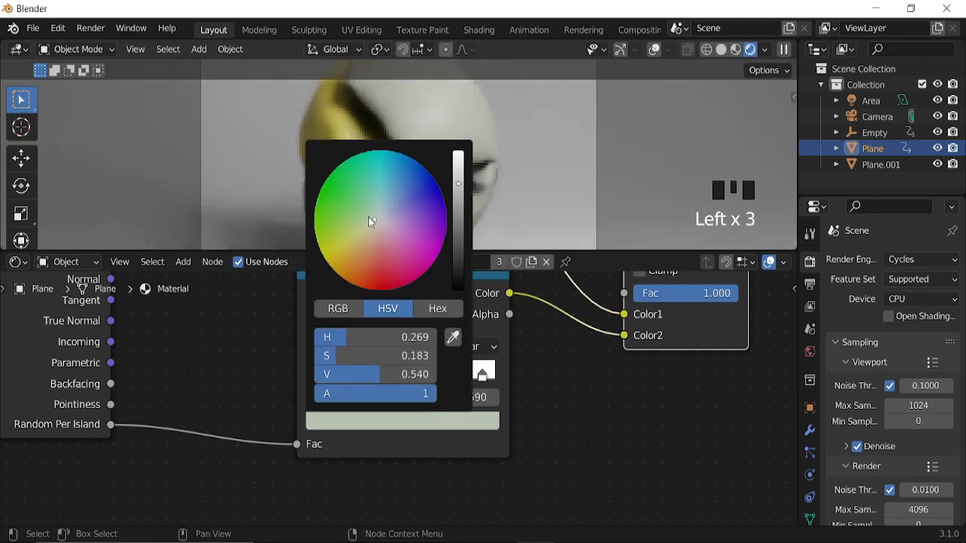
click(351, 177)
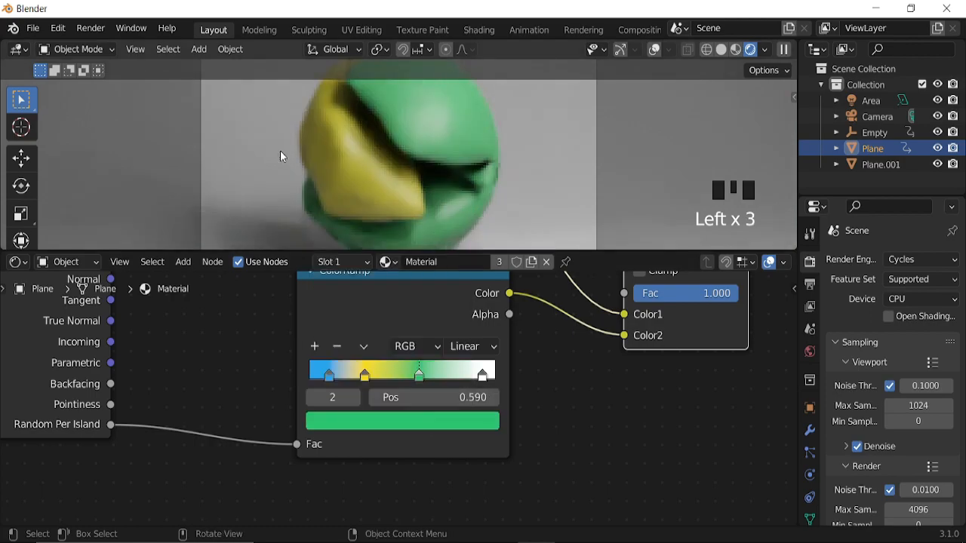
Step: Reposition the ColorRamp's white stop to about 0.724 and its yellow stop to about 0.416
drag(483, 383, 444, 384)
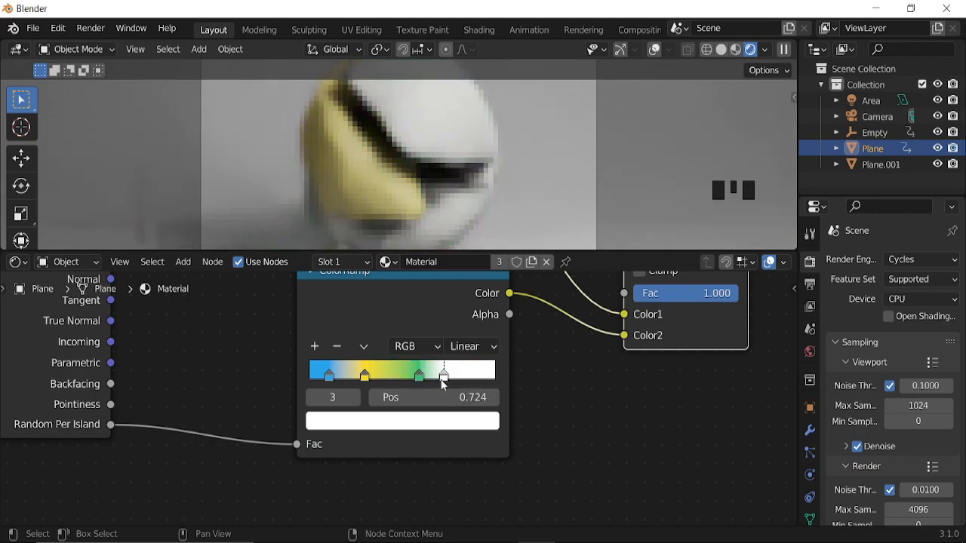
drag(367, 381, 388, 383)
Step: Set the Principled shader's Transmission to 0.15
scroll(570, 413, down, 13)
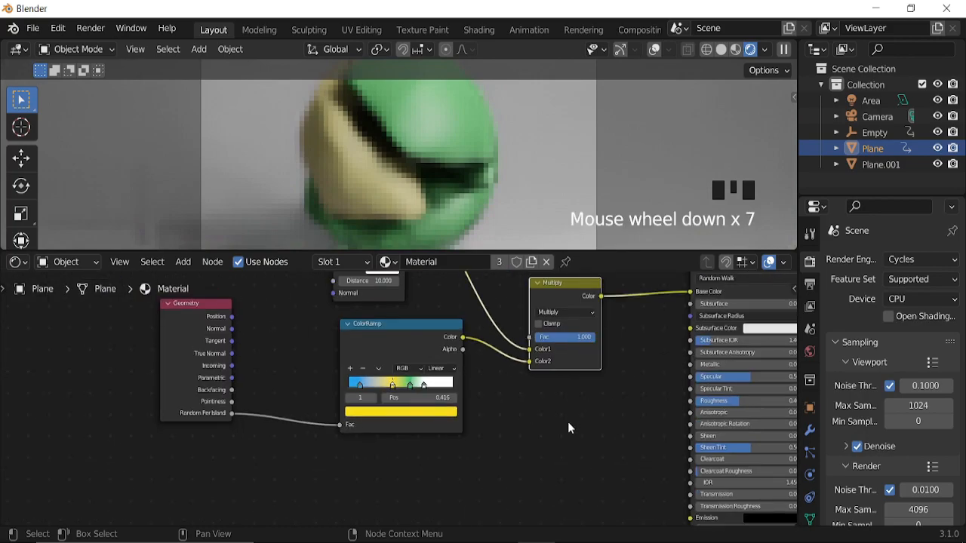
middle_drag(572, 452, 529, 355)
scroll(513, 400, up, 4)
middle_drag(518, 399, 413, 408)
scroll(457, 413, up, 4)
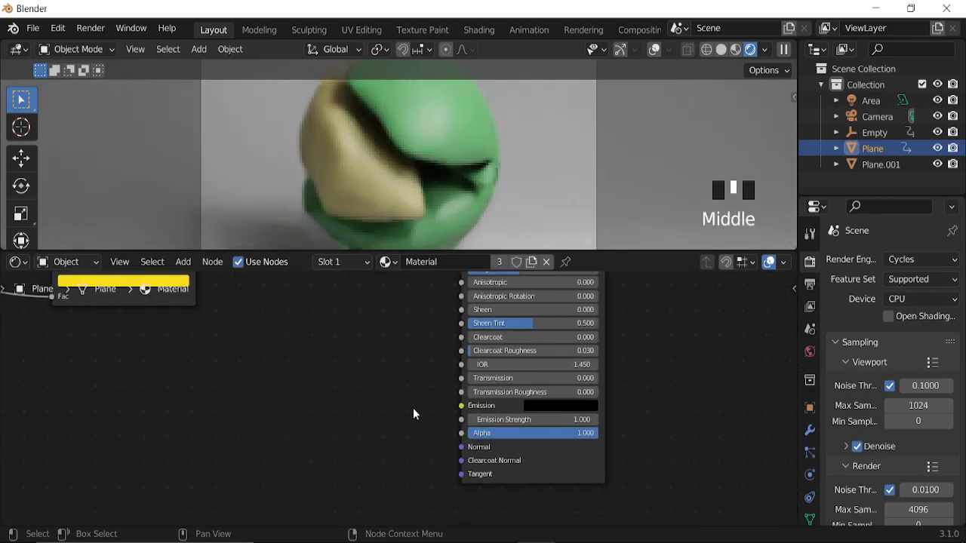
scroll(412, 408, up, 4)
click(514, 372)
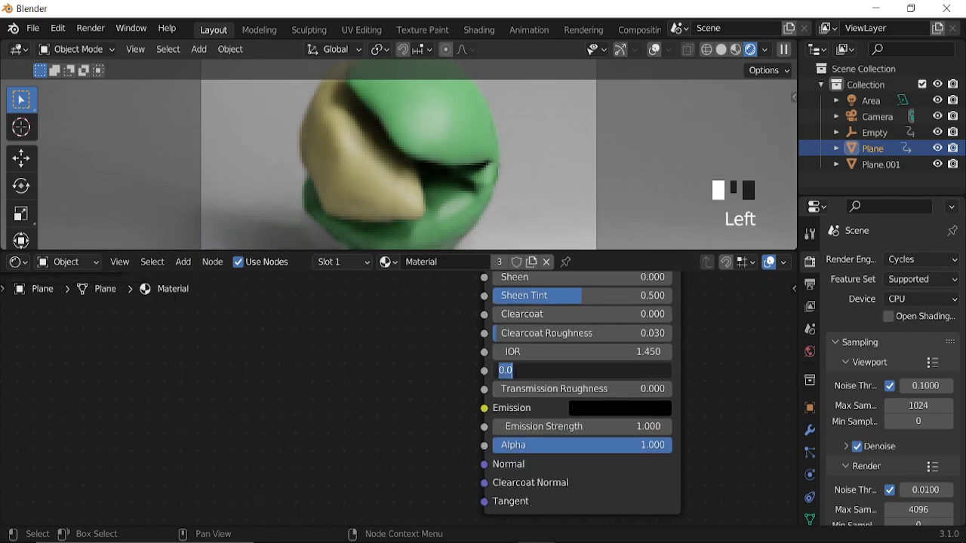
text(0.1)
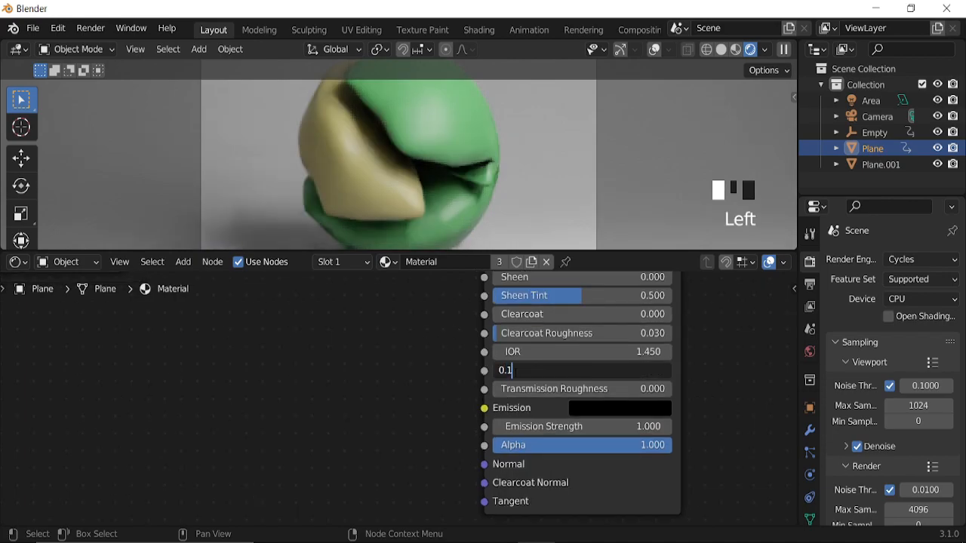
text(5)
key(Return)
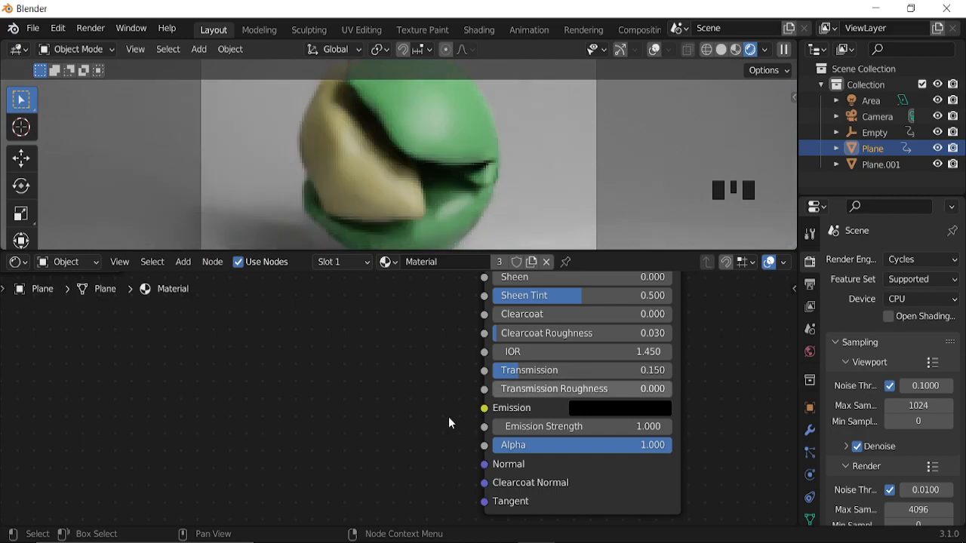
Step: Add a Musgrave Texture node and place it in the empty area below the Geometry node
scroll(414, 411, down, 5)
middle_drag(414, 409, 578, 358)
key(shift+a)
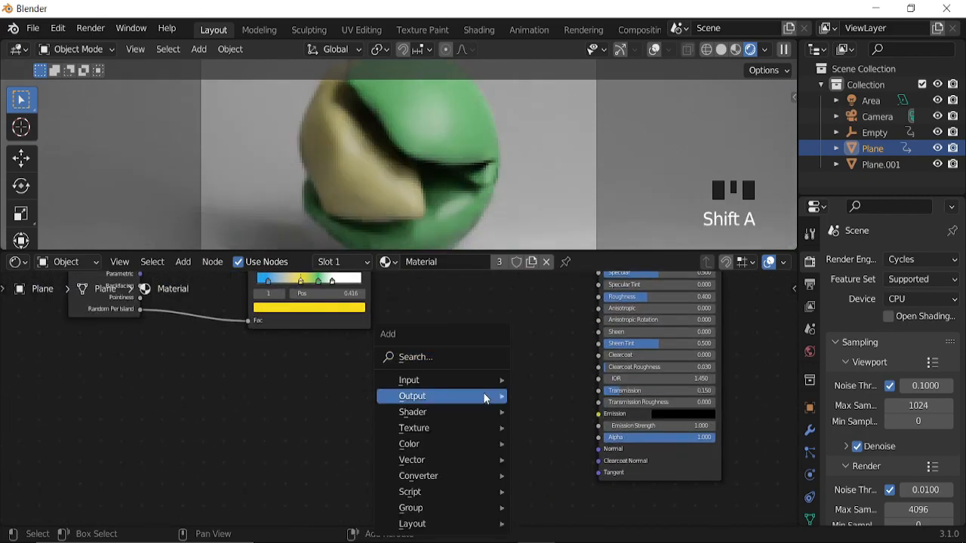
click(428, 359)
text(mu)
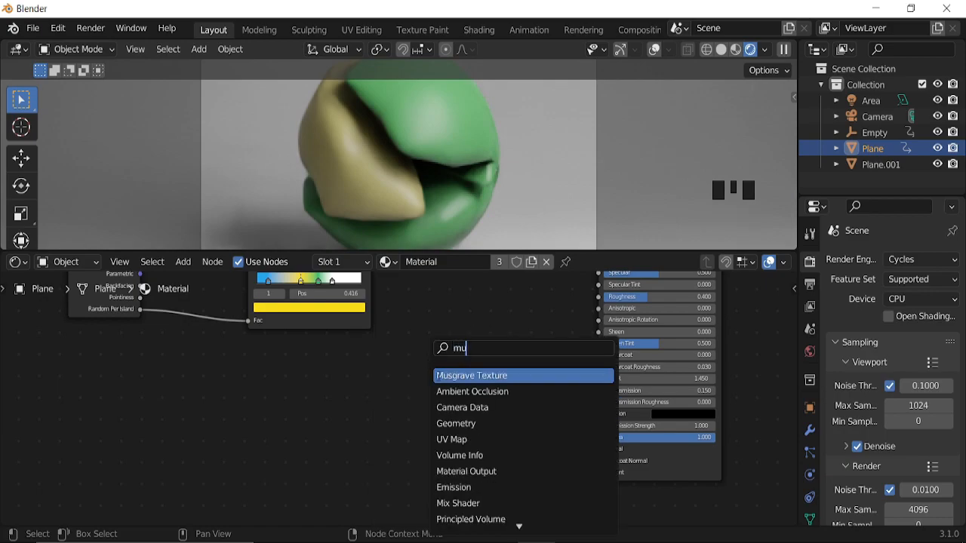
click(467, 383)
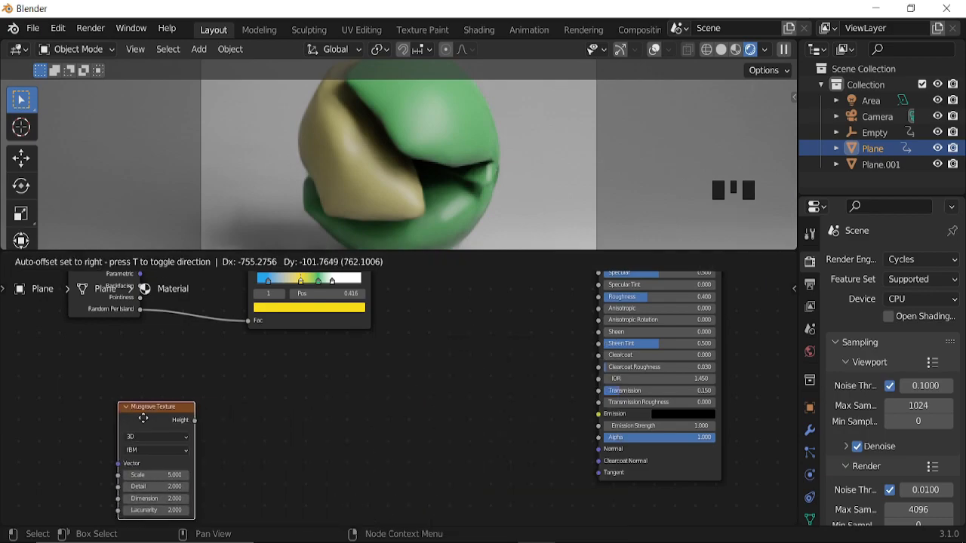
click(117, 407)
Step: Add a Noise Texture node and place it directly below the Musgrave Texture node
middle_drag(272, 424, 416, 393)
key(shift+a)
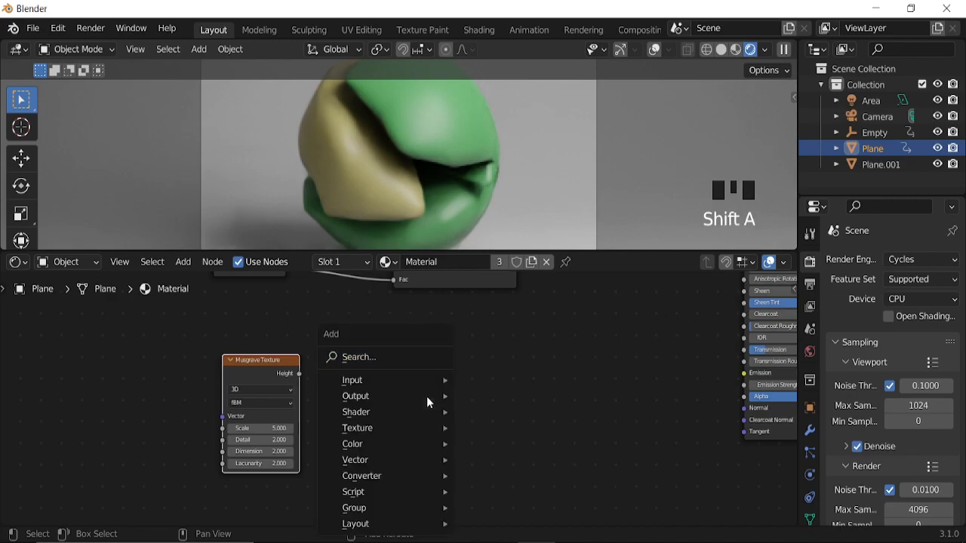
click(384, 351)
text(no)
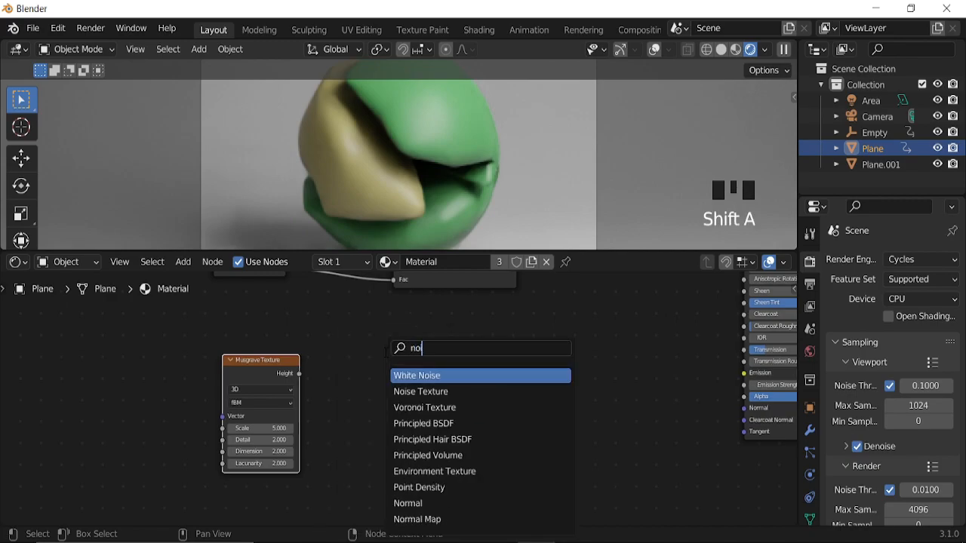
click(436, 391)
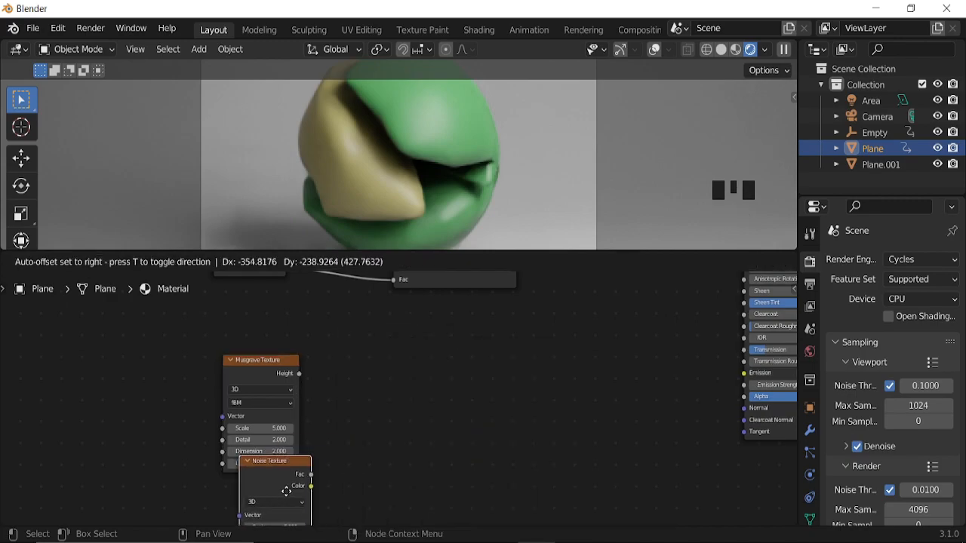
click(278, 503)
Step: Combine the Musgrave Texture and Noise Texture outputs with a new Mix node and expand that node
ctrl+shift+right_drag(277, 354, 277, 483)
middle_drag(382, 464, 444, 391)
scroll(404, 437, up, 5)
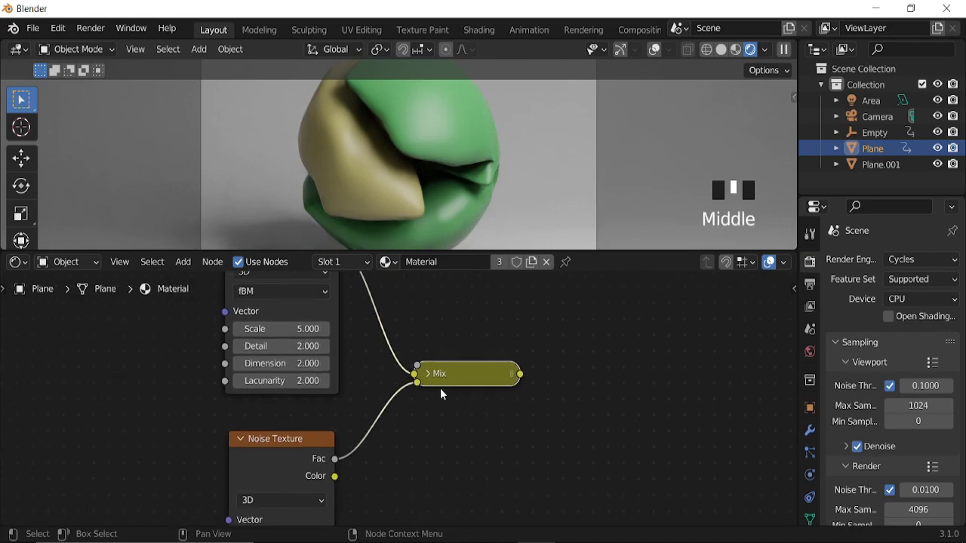
click(428, 373)
middle_drag(452, 424, 554, 366)
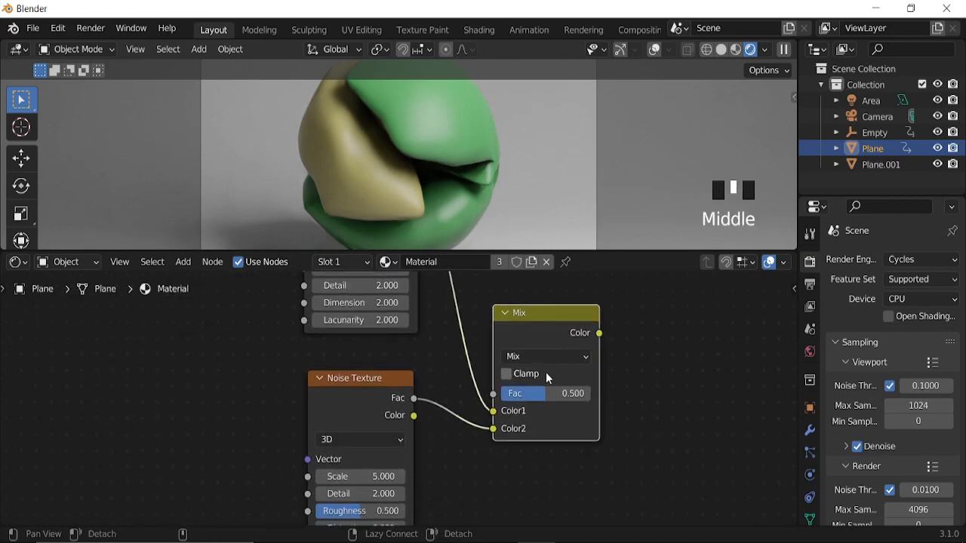
scroll(490, 421, down, 3)
middle_drag(473, 430, 453, 431)
scroll(449, 429, up, 3)
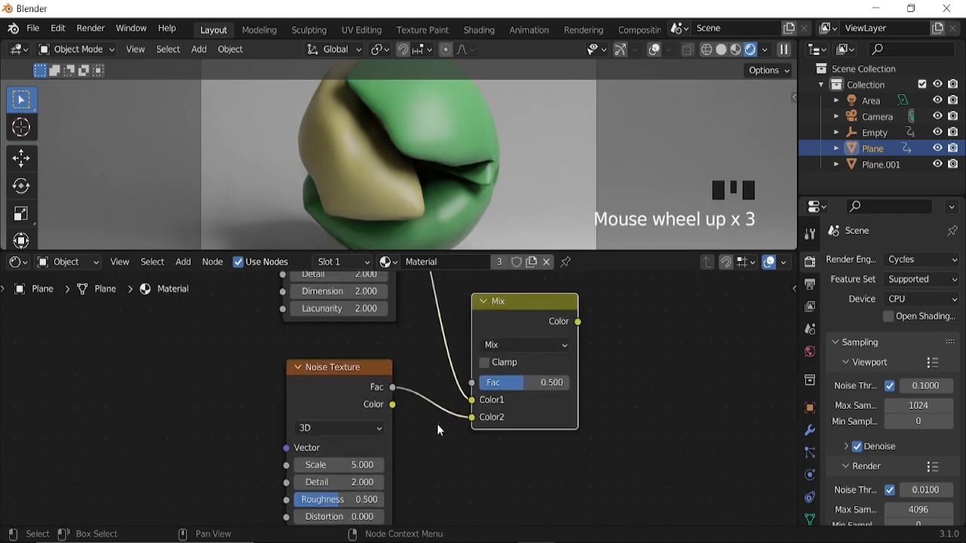
Step: Rewire the Mix node so Noise Texture Color feeds both Fac and Color1, with the Musgrave Height going into Color2
drag(470, 420, 446, 411)
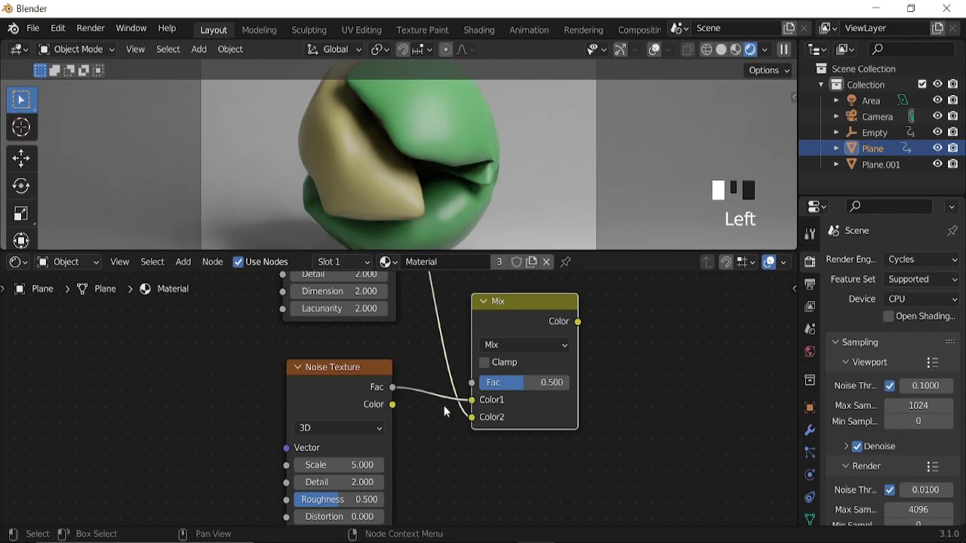
ctrl+right_drag(411, 378, 402, 412)
drag(392, 405, 474, 404)
drag(397, 400, 475, 384)
mouse_move(414, 427)
middle_down()
mouse_move(447, 412)
mouse_move(434, 421)
mouse_move(407, 415)
middle_up()
scroll(478, 395, down, 2)
Step: Duplicate the Noise Texture node, place the copy after the Mix node, and connect the Mix Color output to its Vector input
key(shift+a)
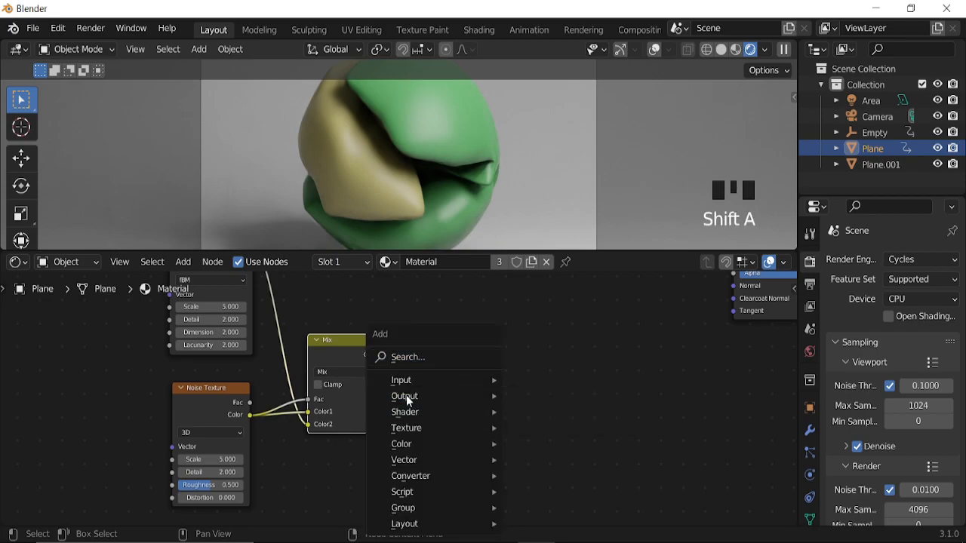
click(205, 403)
key(shift+d)
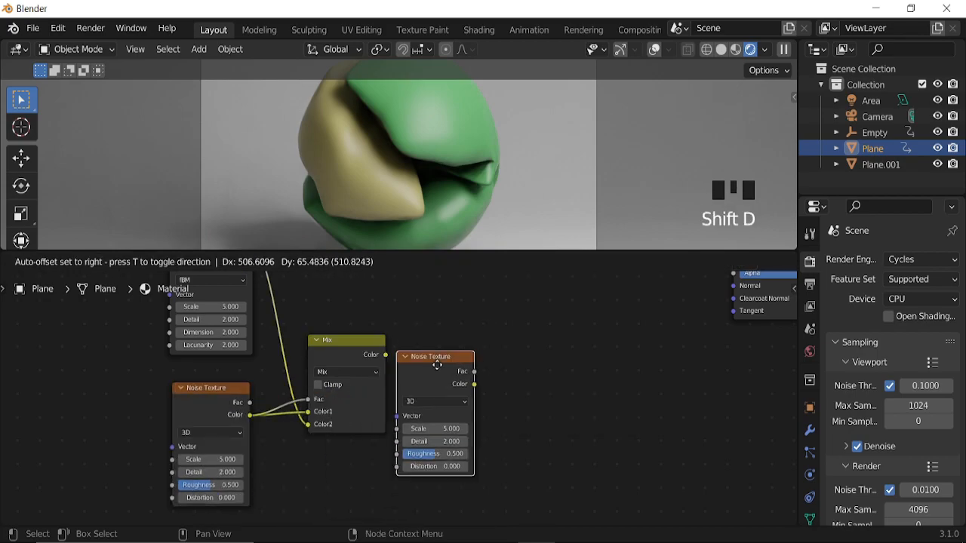
click(471, 335)
scroll(398, 369, up, 2)
drag(383, 348, 438, 383)
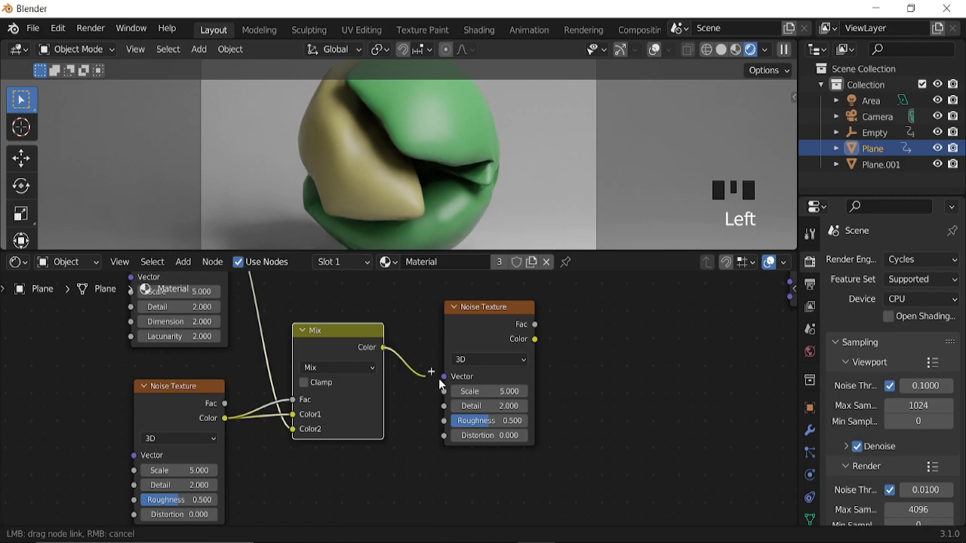
drag(497, 386, 497, 385)
Step: Add a ColorRamp node after the second Noise Texture and connect that texture's Color output to the ramp's Fac
middle_drag(497, 386, 283, 427)
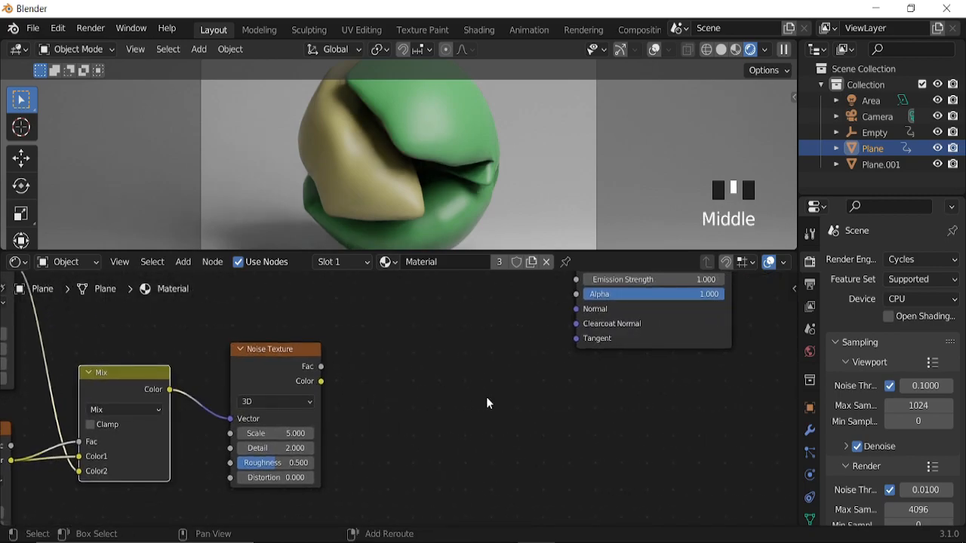
key(shift+a)
click(435, 357)
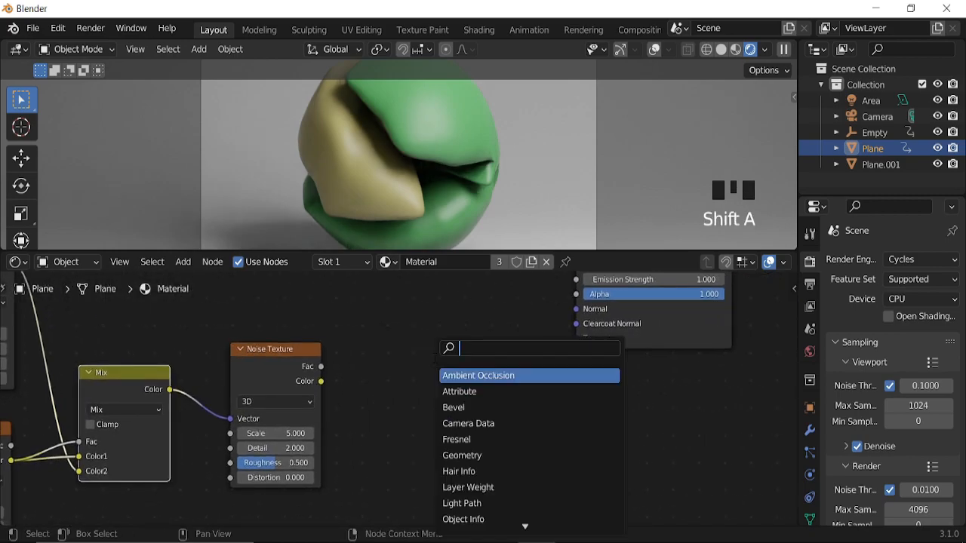
text(co)
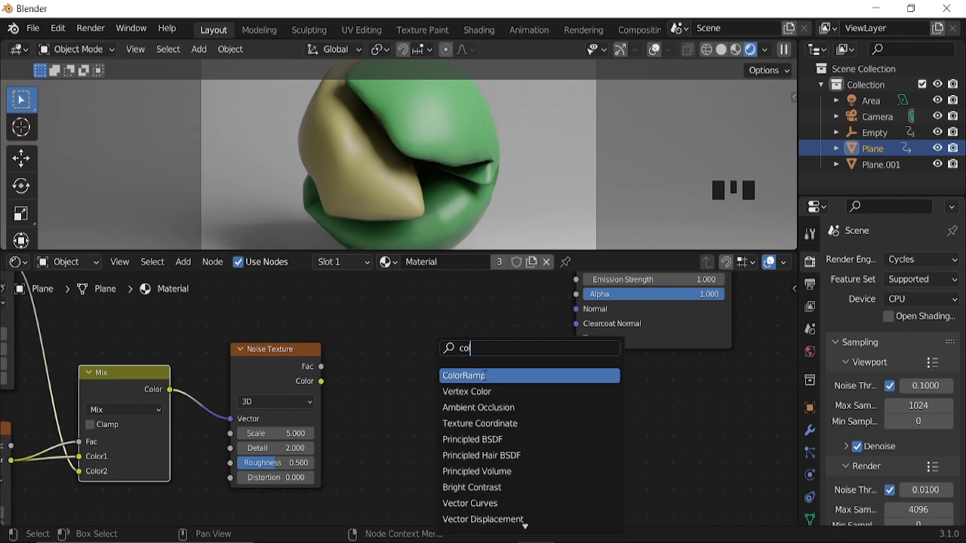
click(484, 375)
click(355, 383)
drag(322, 381, 346, 451)
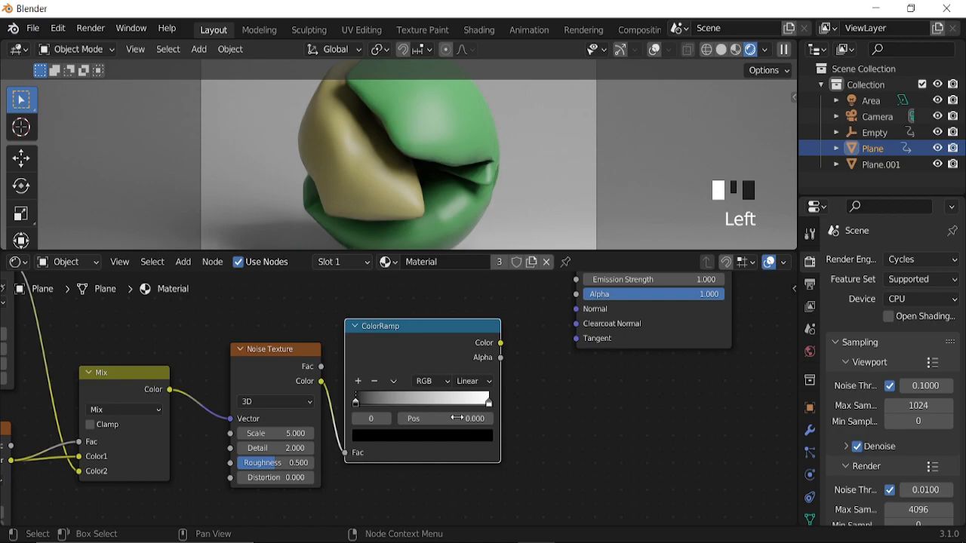
Step: Move the new ColorRamp's black stop to 0.215, color it blue, and move its white stop to about 0.564
middle_drag(413, 409, 409, 409)
drag(353, 401, 382, 399)
click(408, 431)
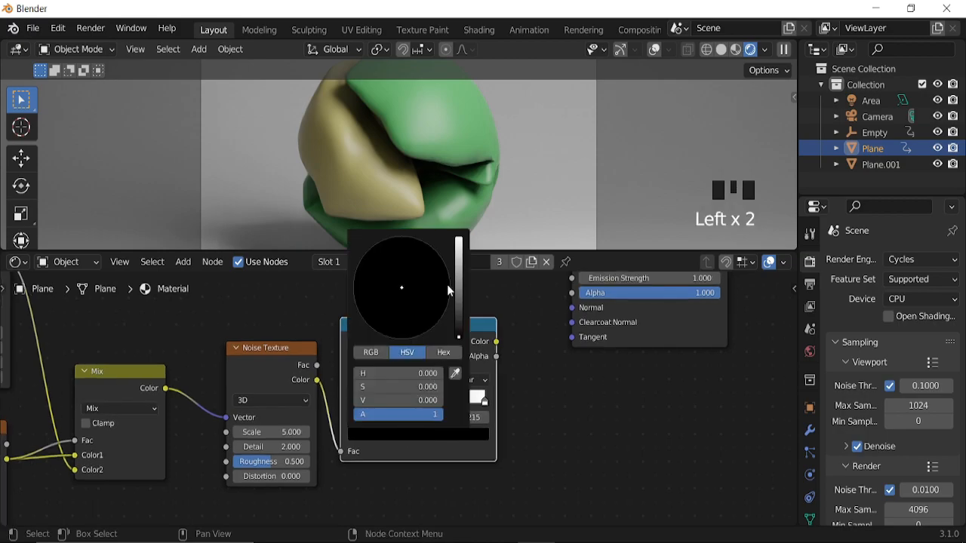
click(458, 249)
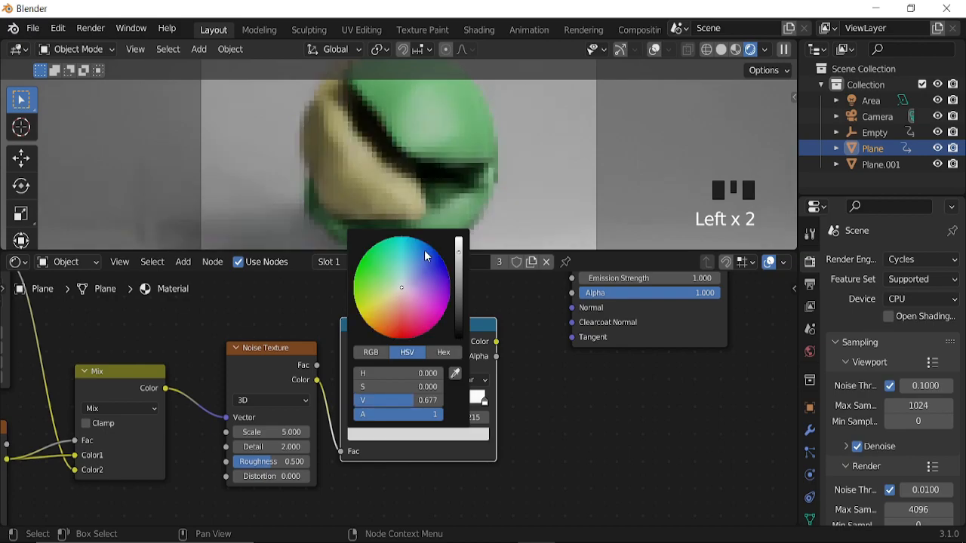
click(424, 249)
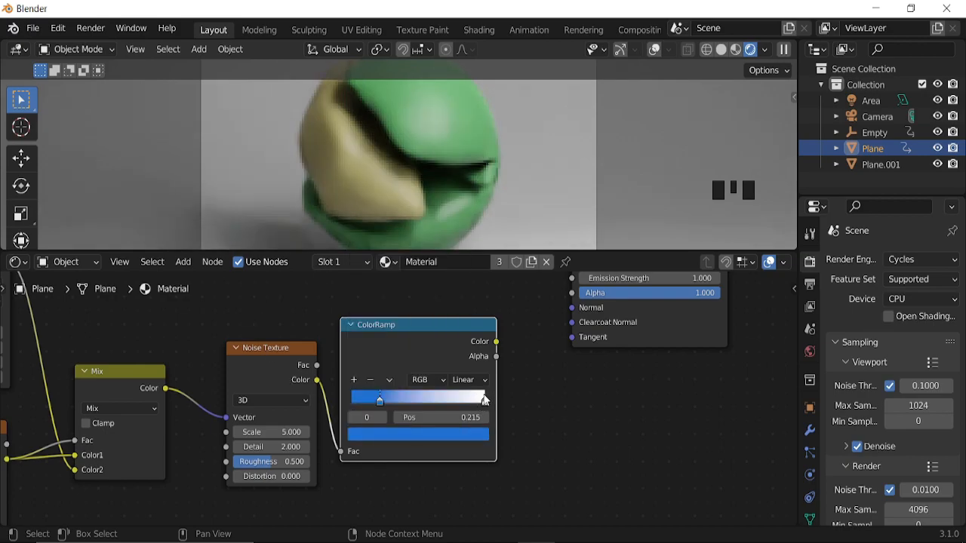
drag(461, 406, 425, 406)
Step: Connect the new ColorRamp's Color output to the Principled shader's Alpha input
scroll(510, 375, down, 3)
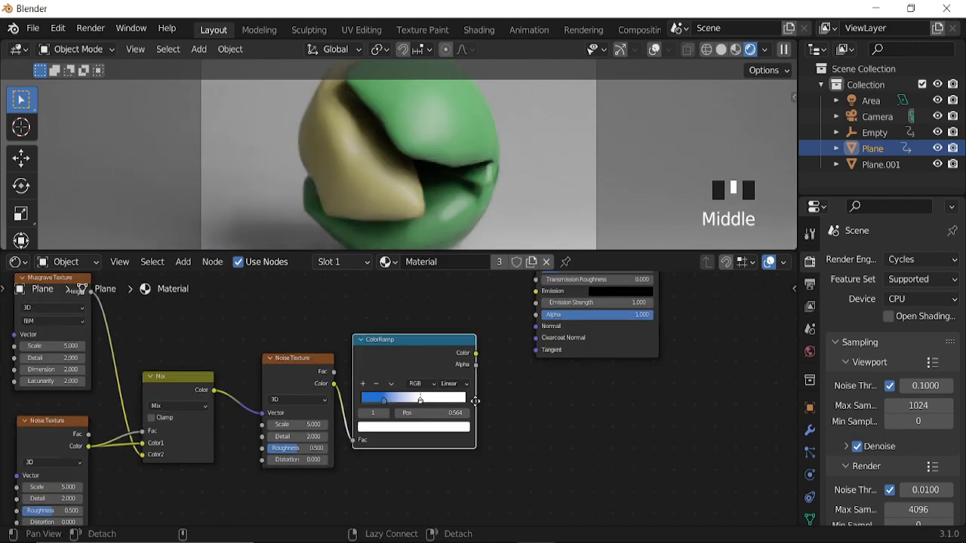
middle_drag(505, 329, 485, 349)
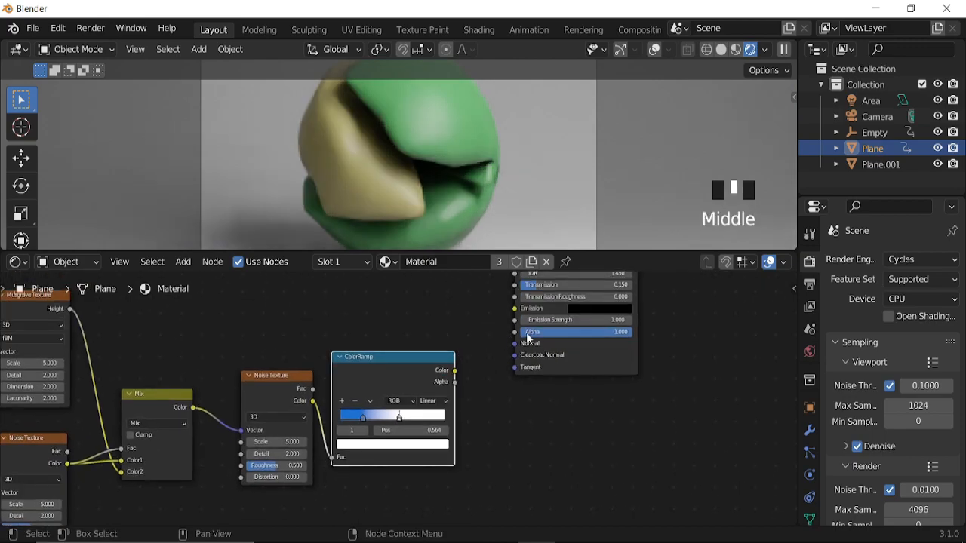
drag(455, 370, 513, 332)
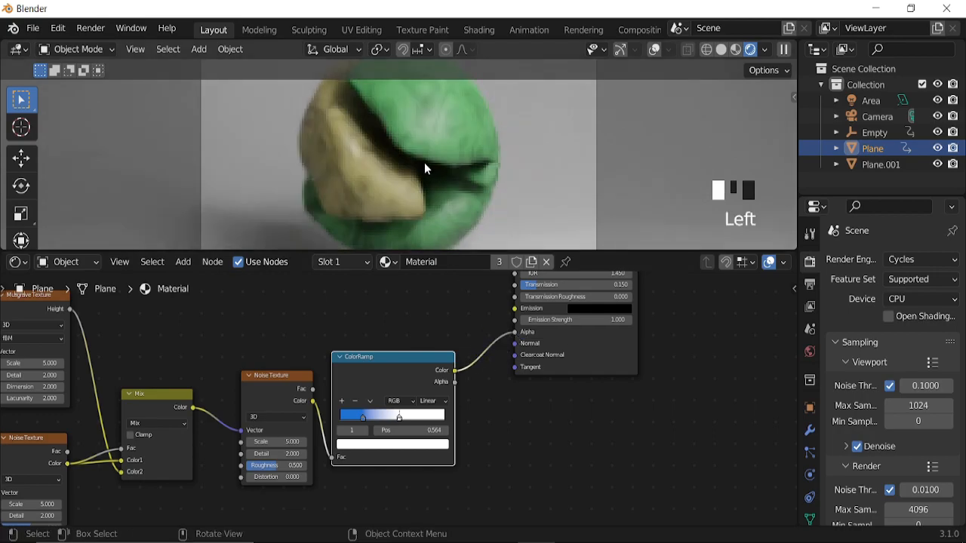
scroll(434, 183, up, 2)
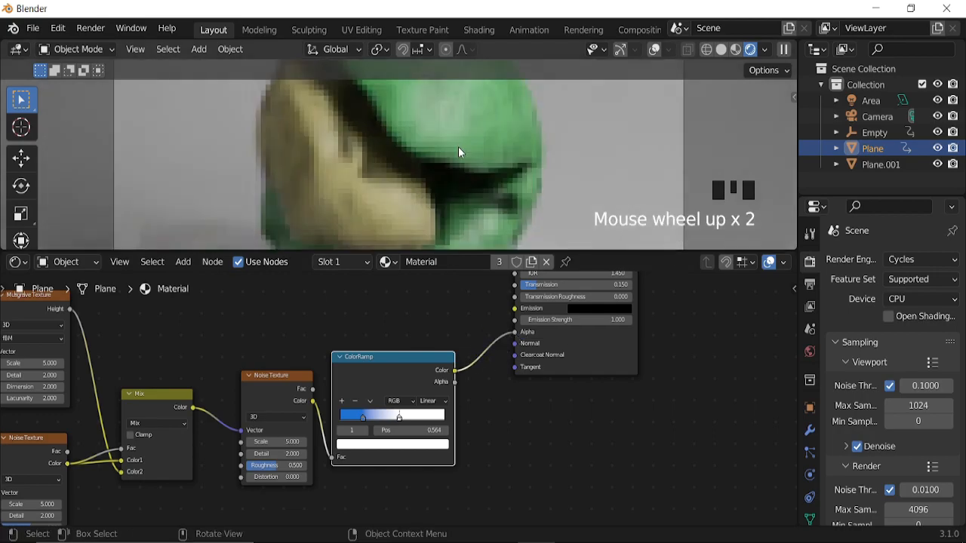
Step: Set the Musgrave Texture's Scale to 2
scroll(241, 377, down, 4)
middle_drag(226, 391, 499, 325)
scroll(412, 378, up, 2)
scroll(412, 378, up, 2)
middle_drag(412, 378, 465, 444)
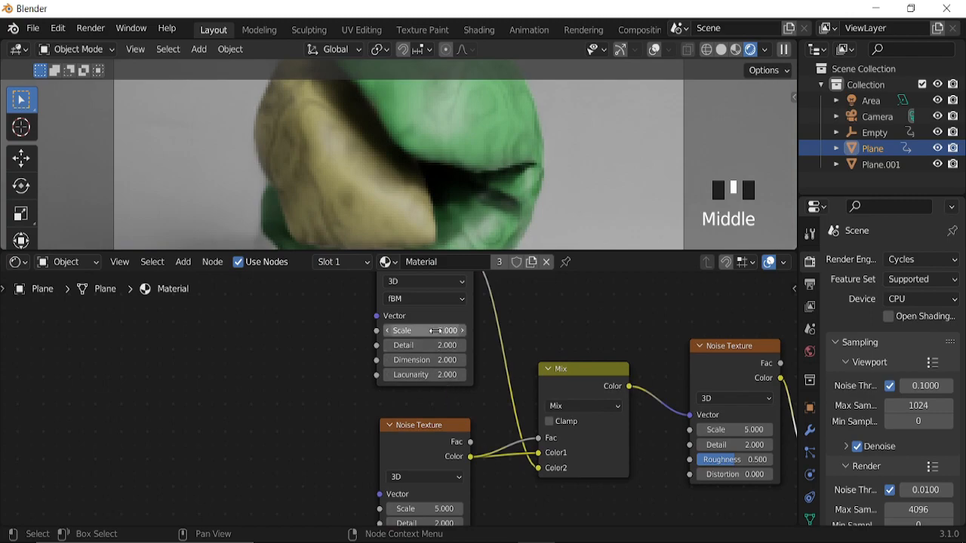
click(436, 330)
text(2)
key(Return)
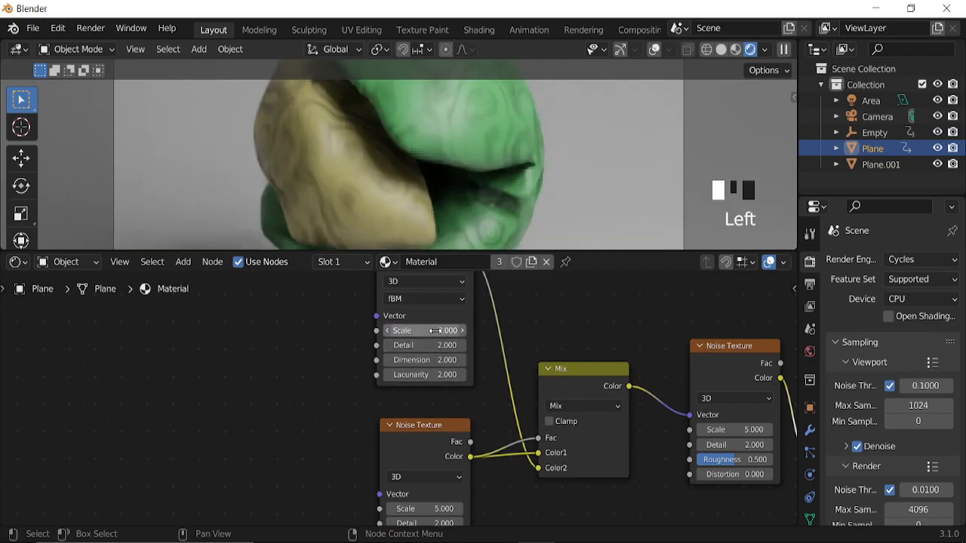
Step: Set the Scale of the Noise Texture feeding the Mix node to 50
middle_drag(525, 446, 566, 324)
scroll(497, 433, up, 5)
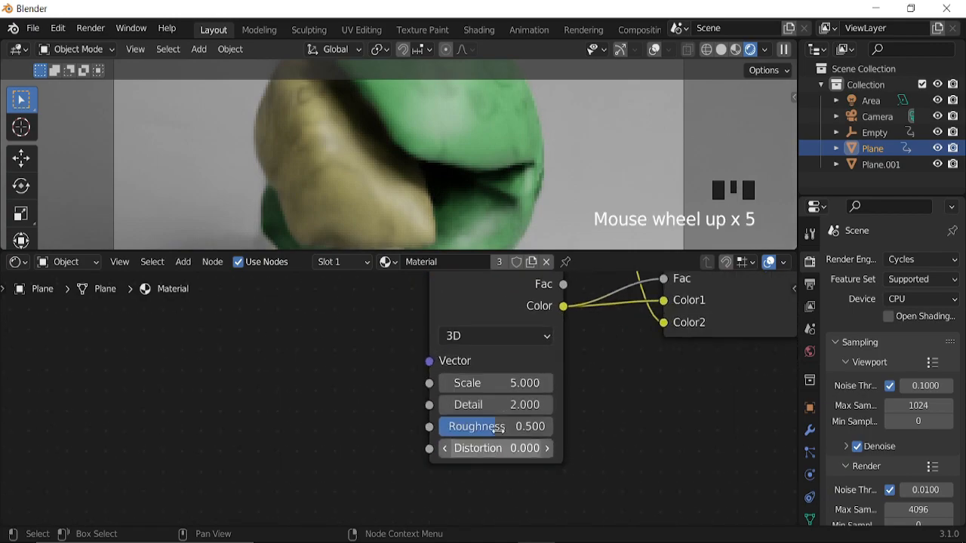
click(504, 384)
text(50)
key(Return)
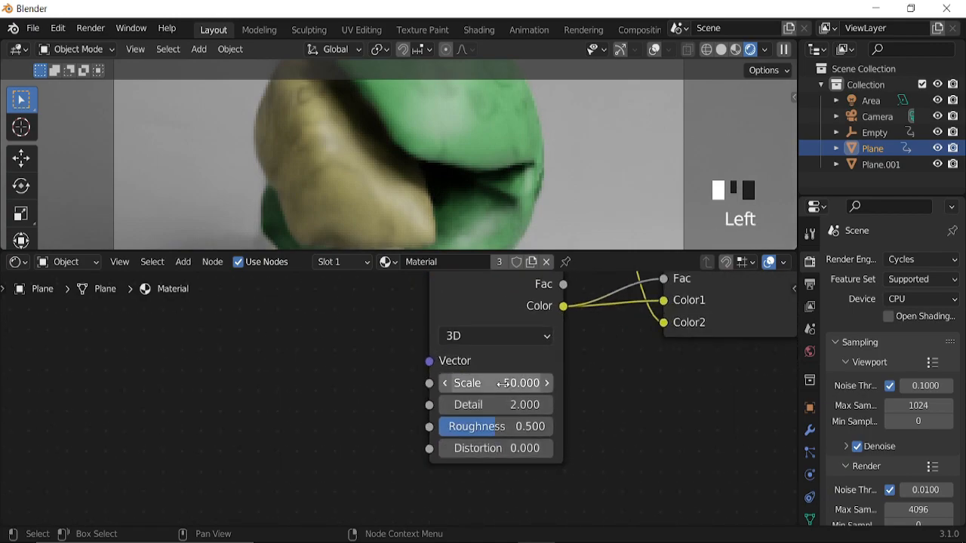
Step: Set the Scale of the Noise Texture between the Mix node and the ColorRamp to 8
scroll(639, 367, down, 7)
middle_drag(642, 362, 419, 416)
scroll(394, 400, up, 5)
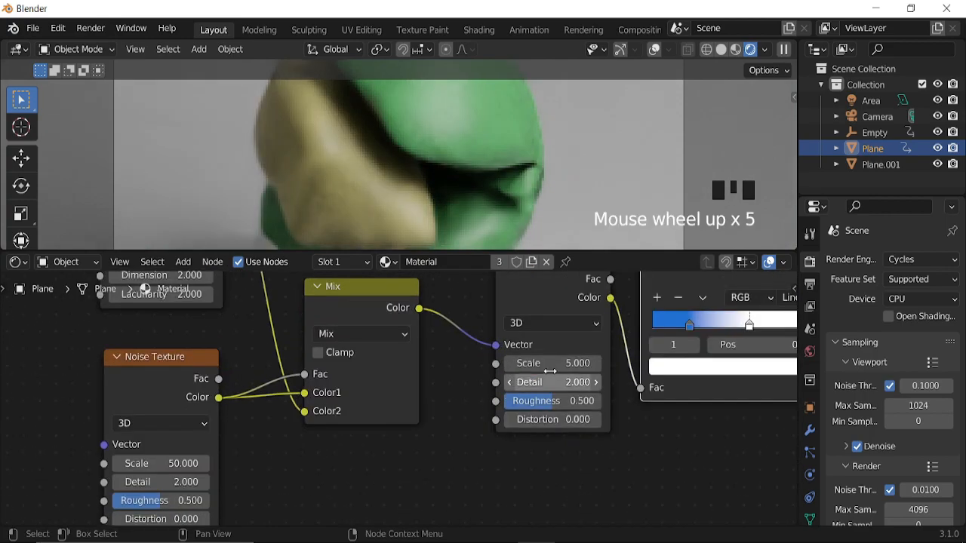
click(529, 372)
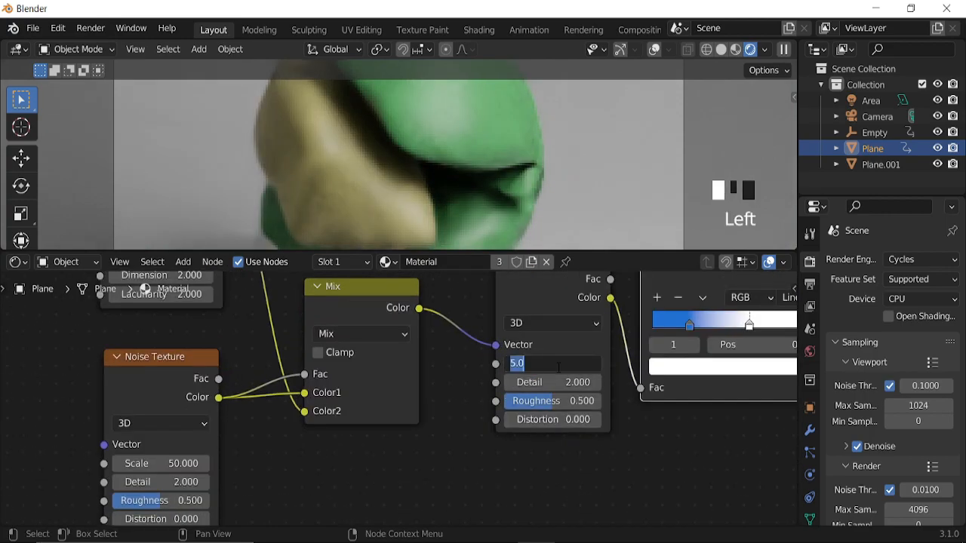
text(8)
key(Return)
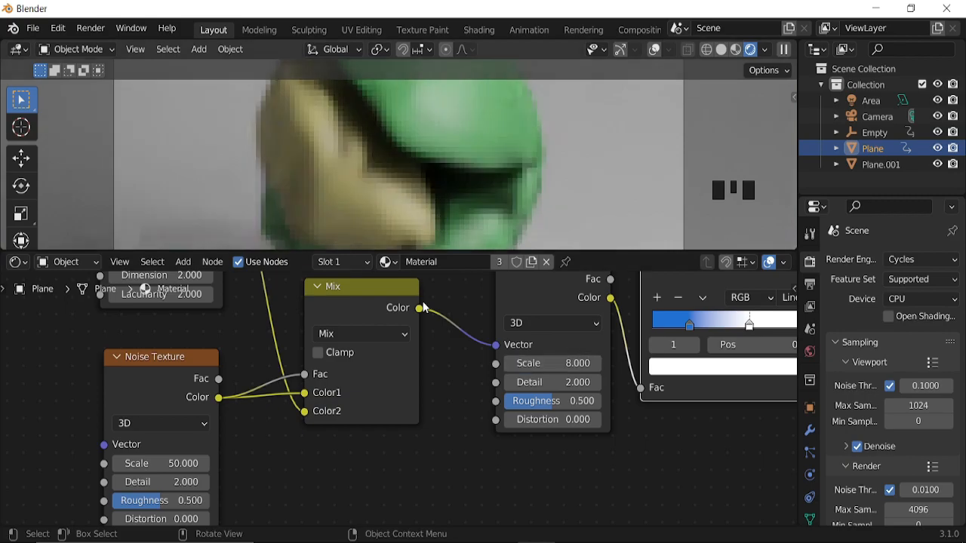
Step: Move the blue stop of the Random Per Island ColorRamp to about 0.324
scroll(502, 355, down, 13)
middle_drag(489, 404, 403, 527)
middle_drag(395, 390, 502, 417)
scroll(499, 412, up, 9)
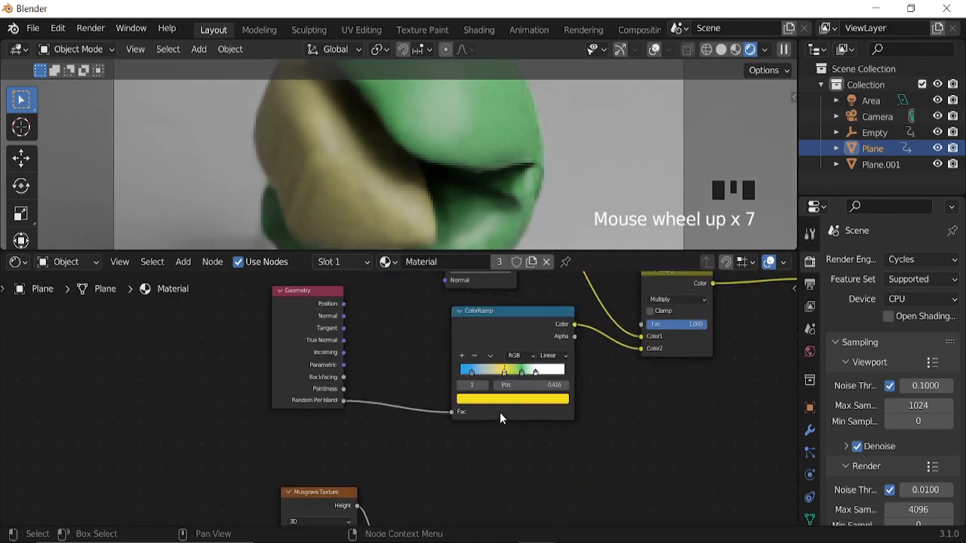
click(482, 368)
drag(482, 367, 514, 372)
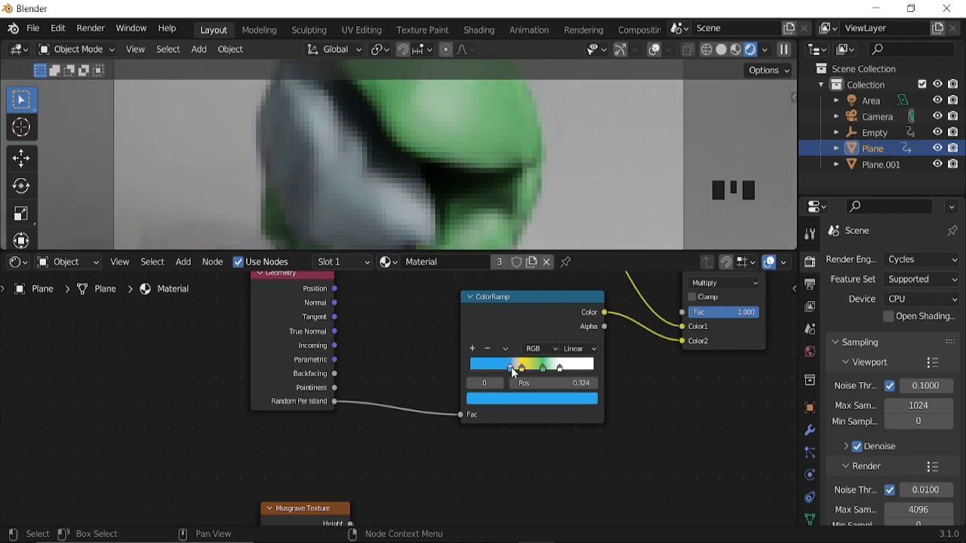
Step: Play the animation in the rendered viewport to preview the cut sphere's shading, then stop it
scroll(454, 163, down, 4)
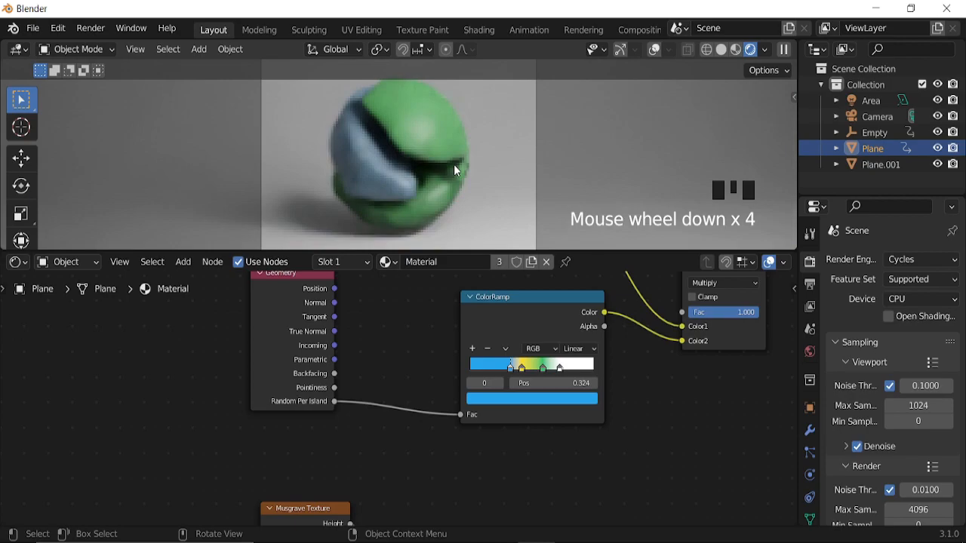
key(space)
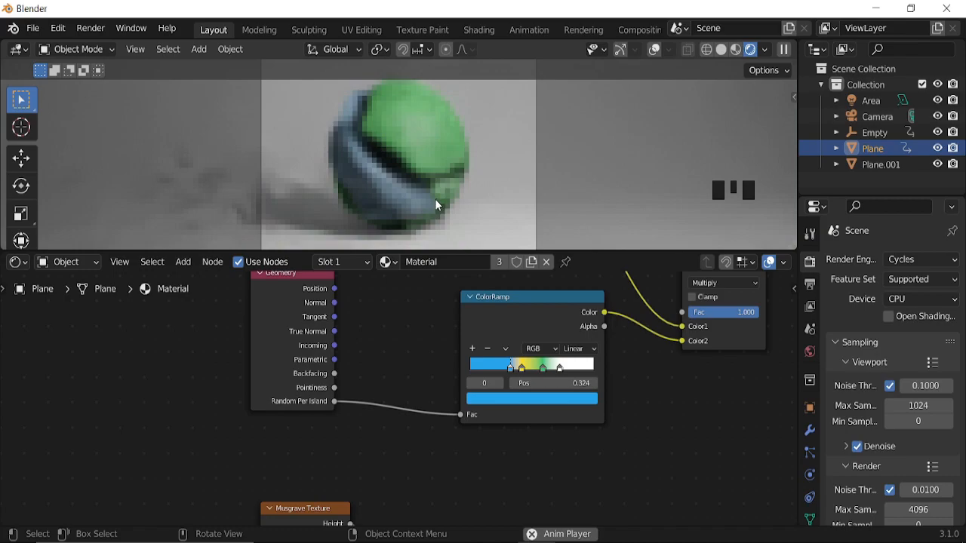
key(space)
Step: Show the viewport overlays, select the backdrop plane around the sphere, and create a new material for it
click(655, 49)
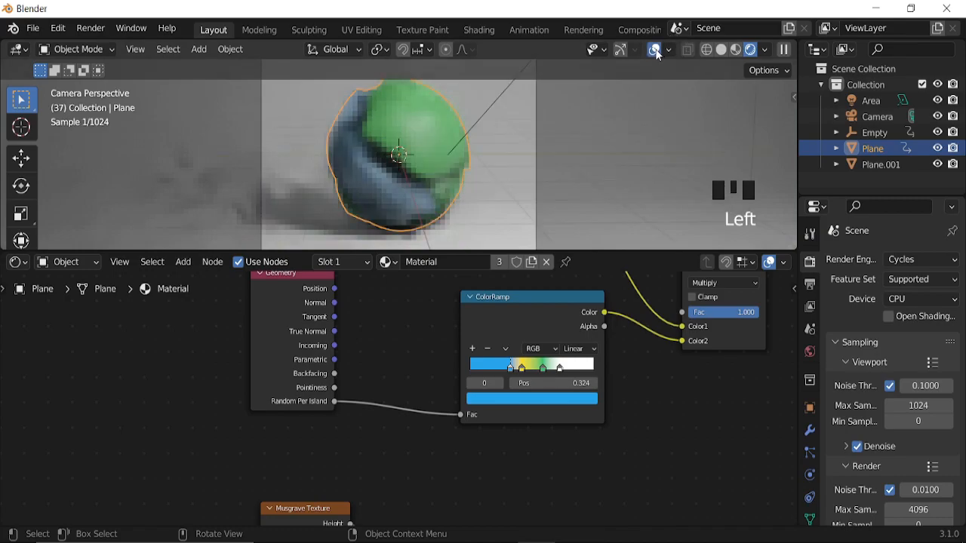
scroll(550, 121, down, 5)
click(518, 185)
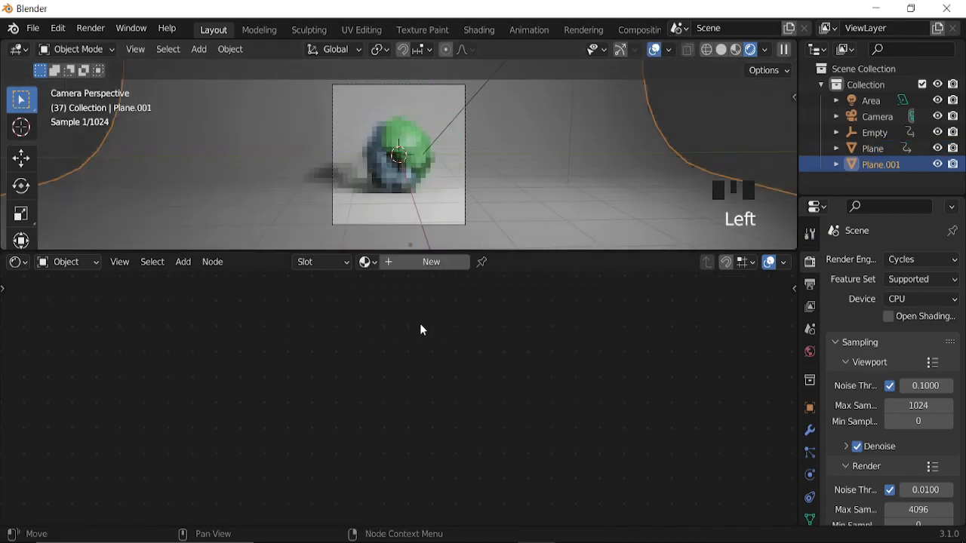
click(424, 262)
scroll(475, 378, down, 1)
scroll(470, 390, down, 10)
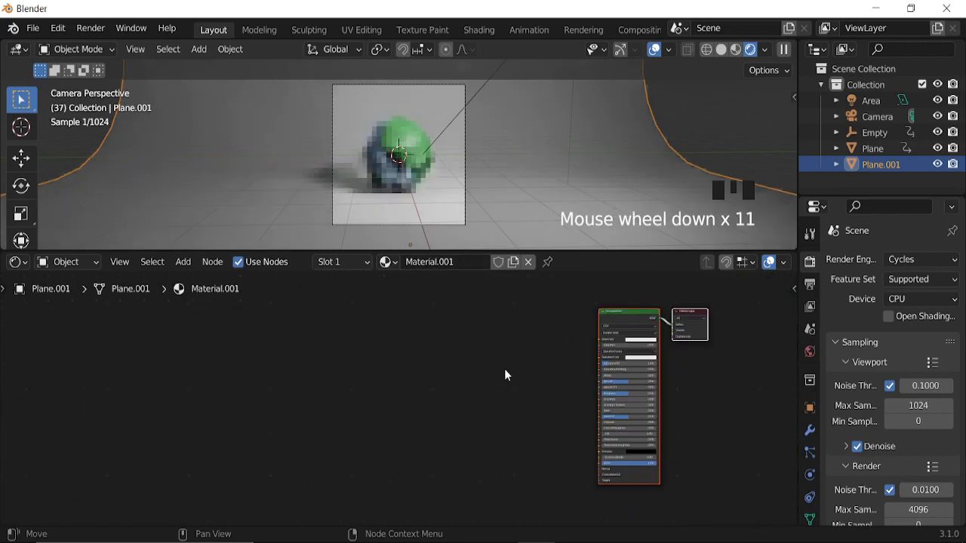
Step: Add an Ambient Occlusion node to the backdrop's material and link its Color output to the Principled BSDF's Base Color
middle_drag(491, 378, 423, 390)
scroll(448, 398, up, 6)
key(shift+a)
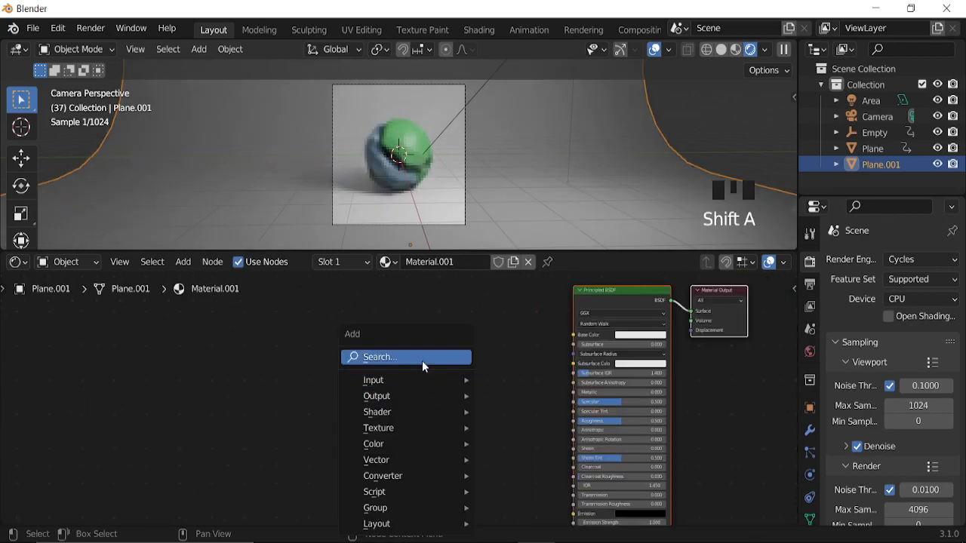
click(422, 360)
text(am)
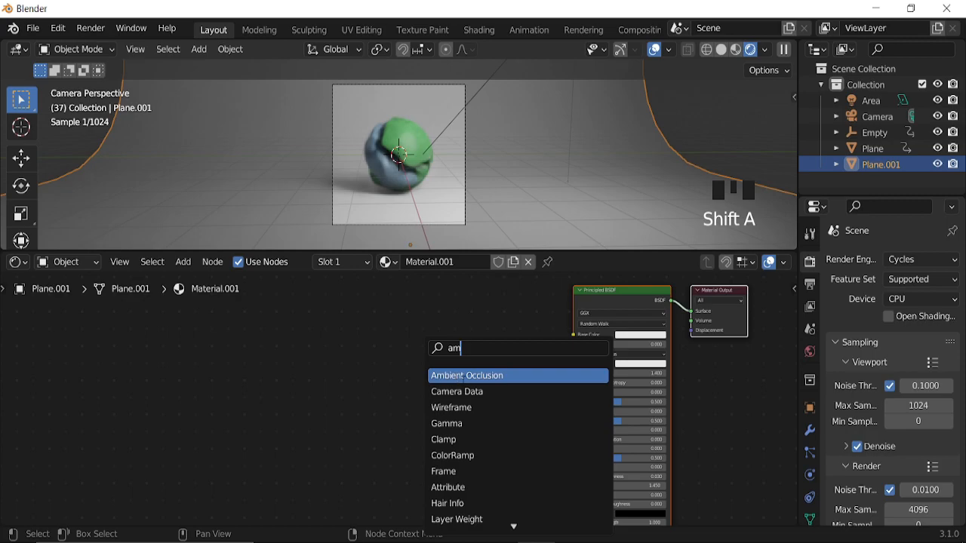
click(483, 375)
click(382, 360)
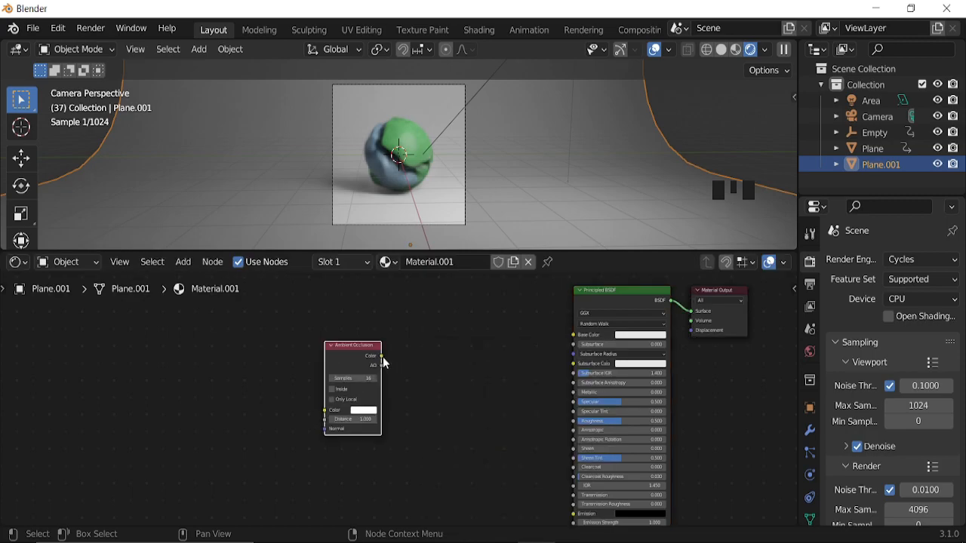
drag(383, 356, 573, 334)
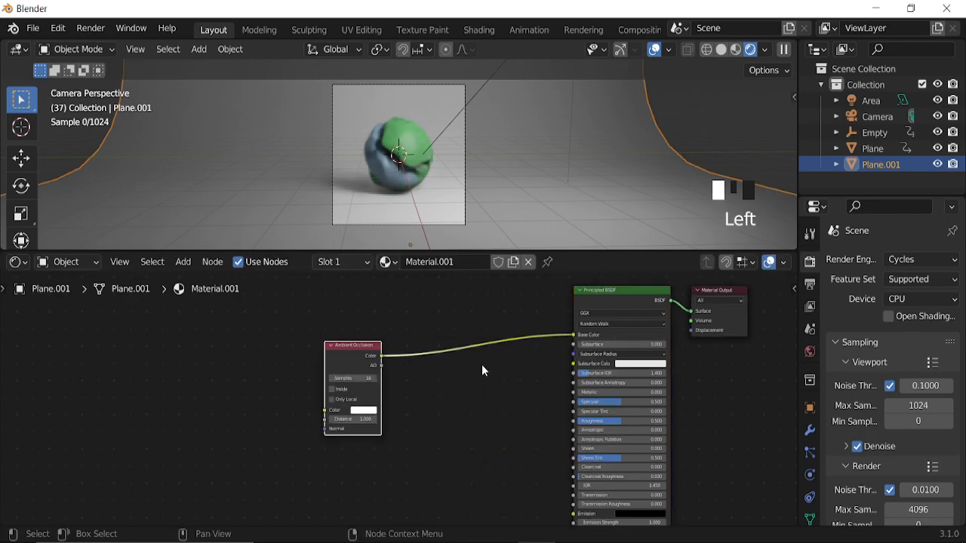
Step: Enable Only Local on the backdrop material's Ambient Occlusion node
middle_drag(451, 413, 465, 403)
scroll(470, 405, up, 12)
scroll(471, 406, up, 2)
click(476, 357)
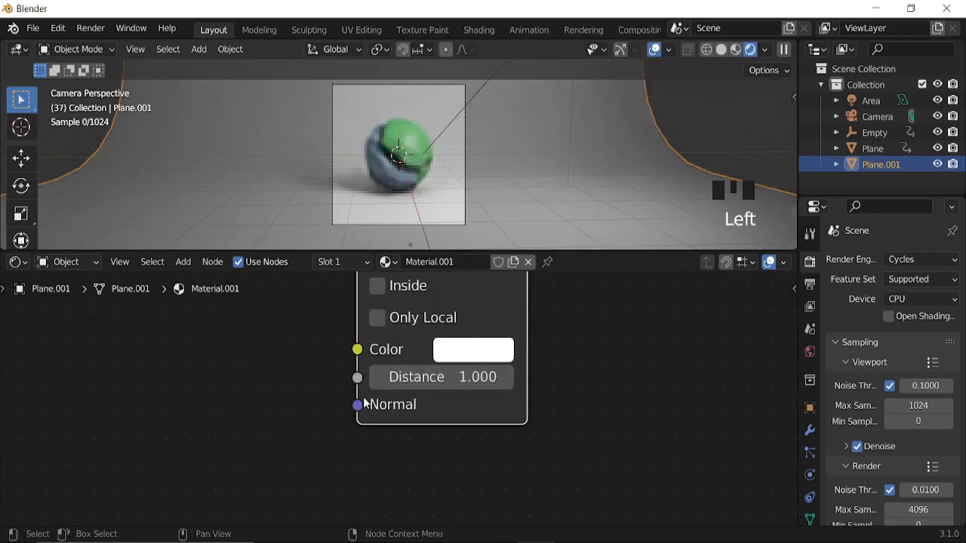
click(480, 351)
Step: Duplicate the Ambient Occlusion node and set the copy's color to orange with H 0.051, S 0.955 and V 1.000
scroll(559, 400, down, 8)
click(459, 353)
key(shift+d)
click(586, 396)
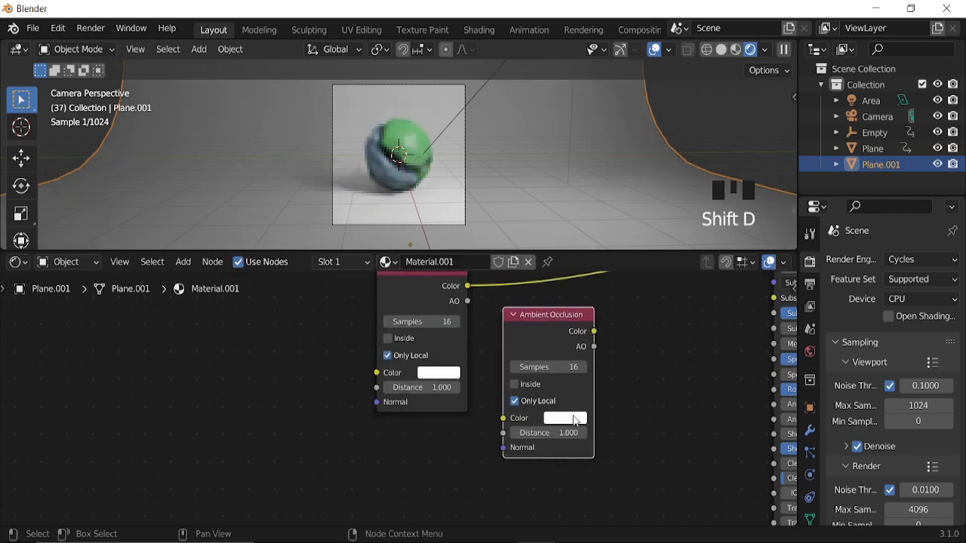
click(565, 420)
click(630, 240)
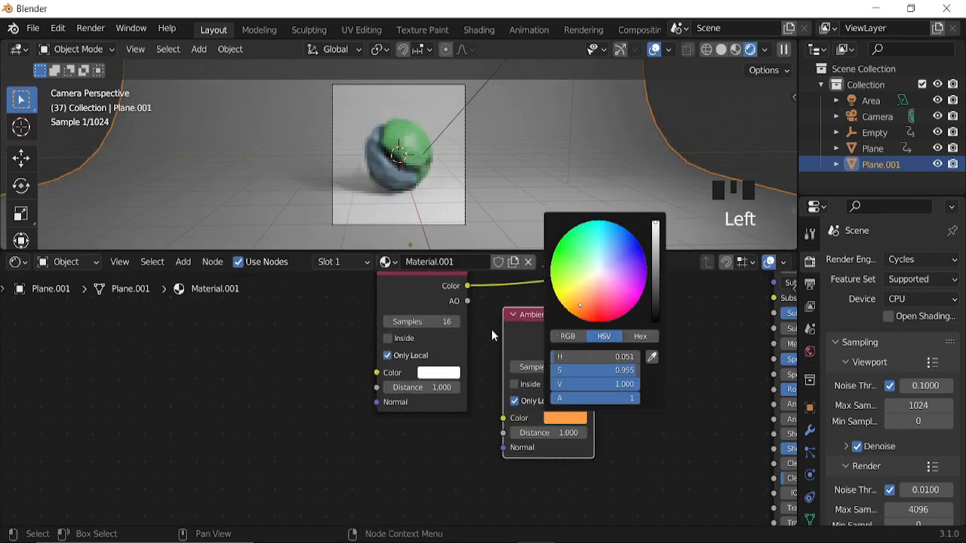
Step: Link the orange Ambient Occlusion node's Color to Base Color in place of the white one, and remove the white node
middle_drag(445, 354, 476, 336)
ctrl+right_drag(488, 318, 506, 386)
drag(487, 393, 658, 313)
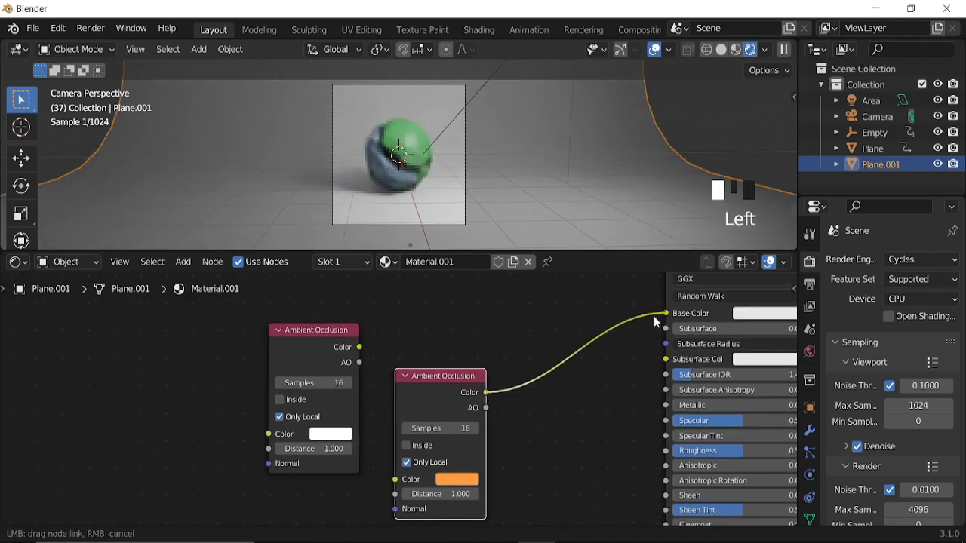
click(323, 344)
key(ctrl+x)
Step: Set the orange Ambient Occlusion node's Samples to 32 and its Distance to 5
middle_drag(518, 457, 486, 412)
scroll(485, 413, up, 8)
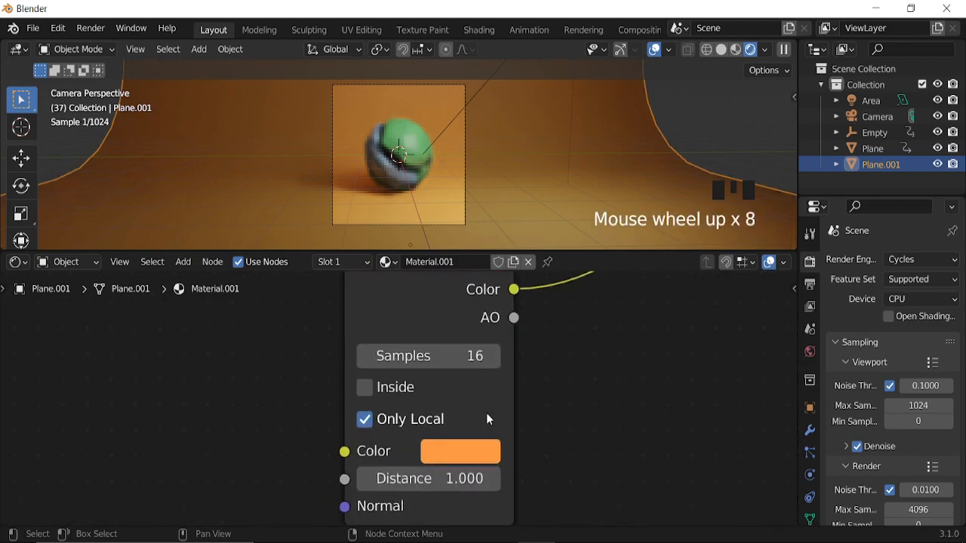
click(461, 358)
text(32)
key(Return)
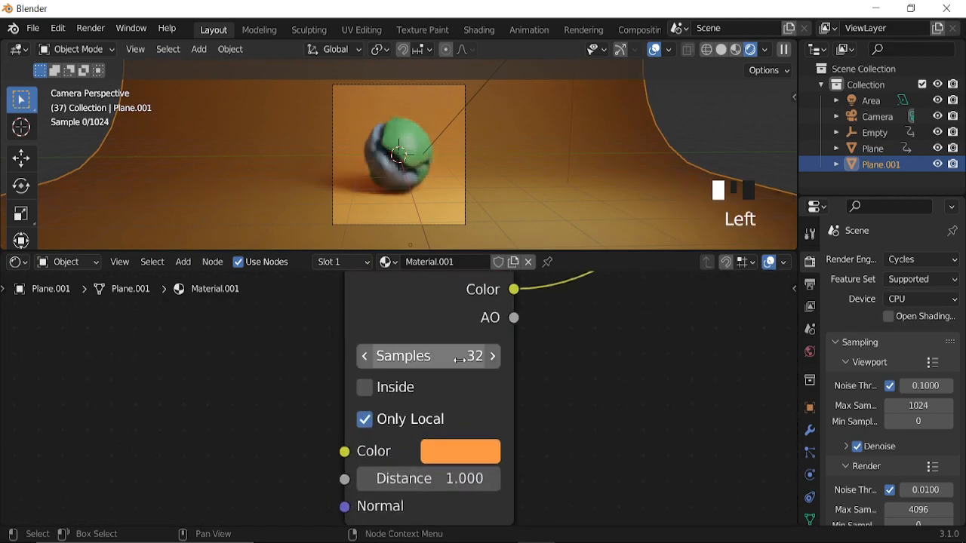
middle_drag(583, 407, 570, 330)
click(434, 398)
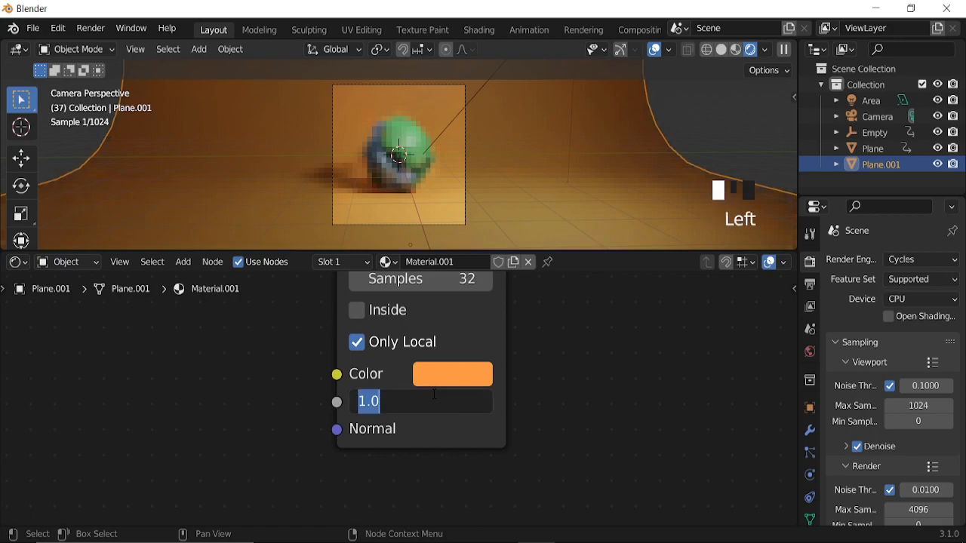
text(5)
key(Return)
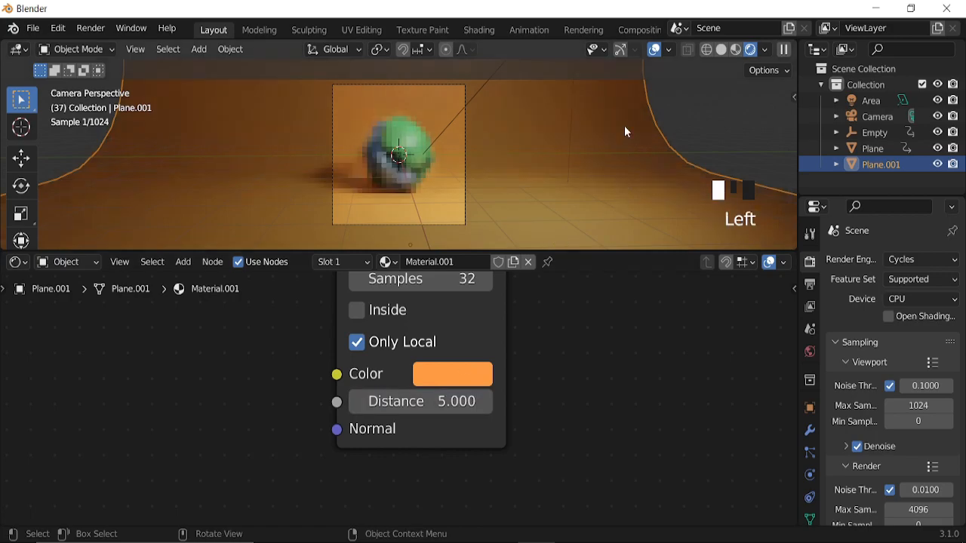
Step: Hide the viewport overlays and move the blue stop of the sphere's Random Per Island ColorRamp to about 0.189
click(656, 50)
scroll(453, 151, up, 4)
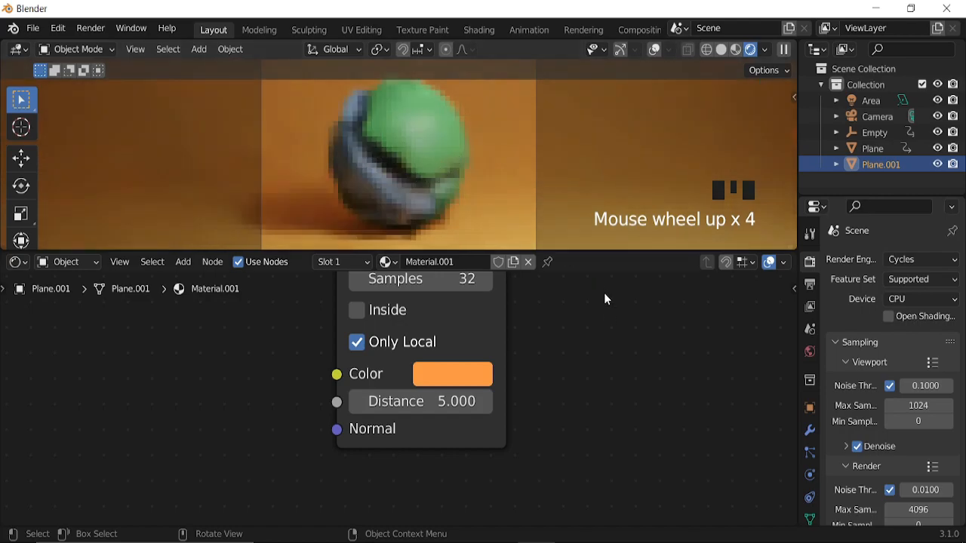
click(413, 157)
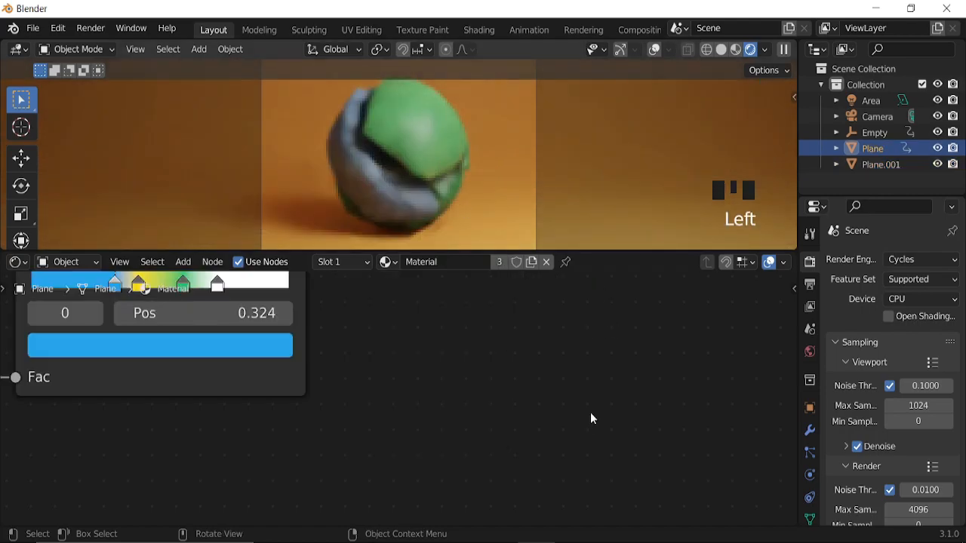
scroll(455, 386, down, 7)
middle_drag(408, 362, 641, 405)
scroll(503, 383, up, 5)
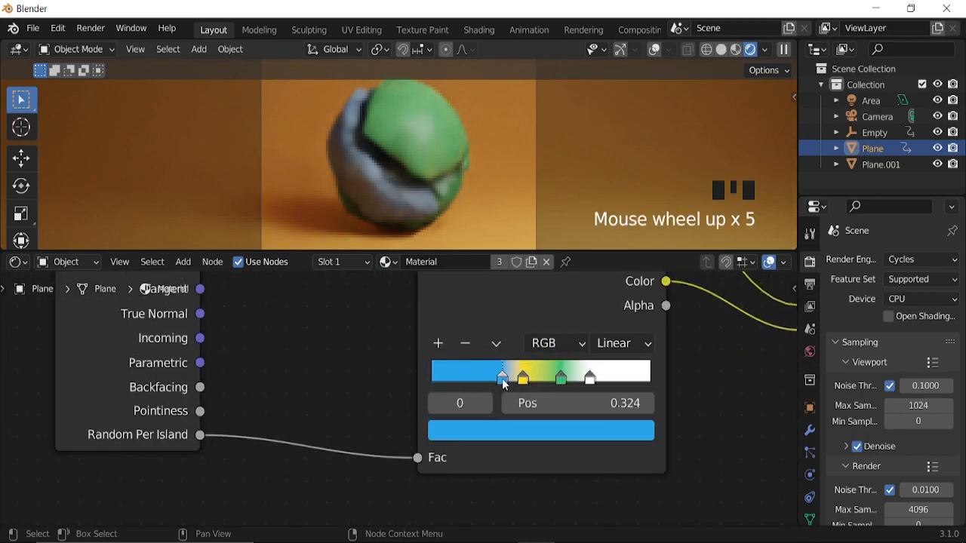
drag(503, 383, 457, 377)
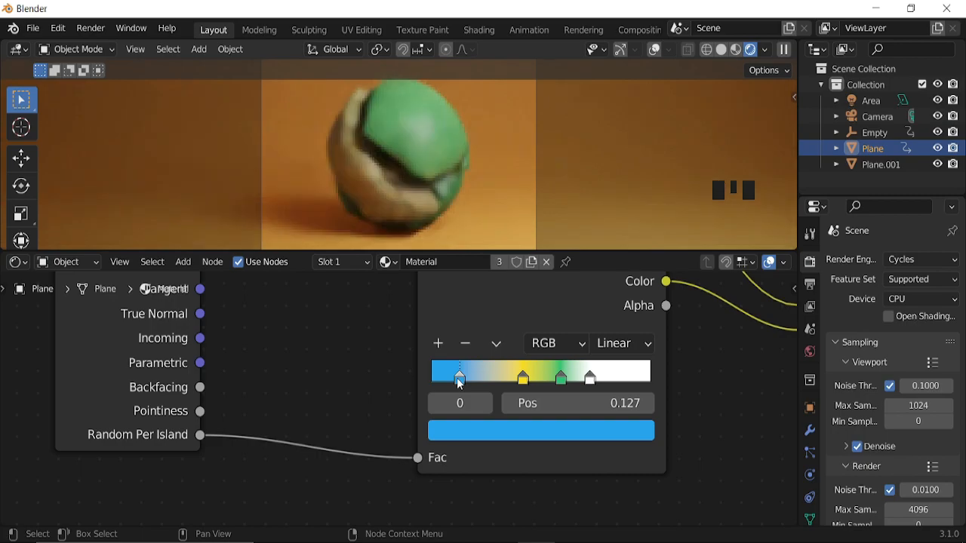
drag(459, 384, 473, 384)
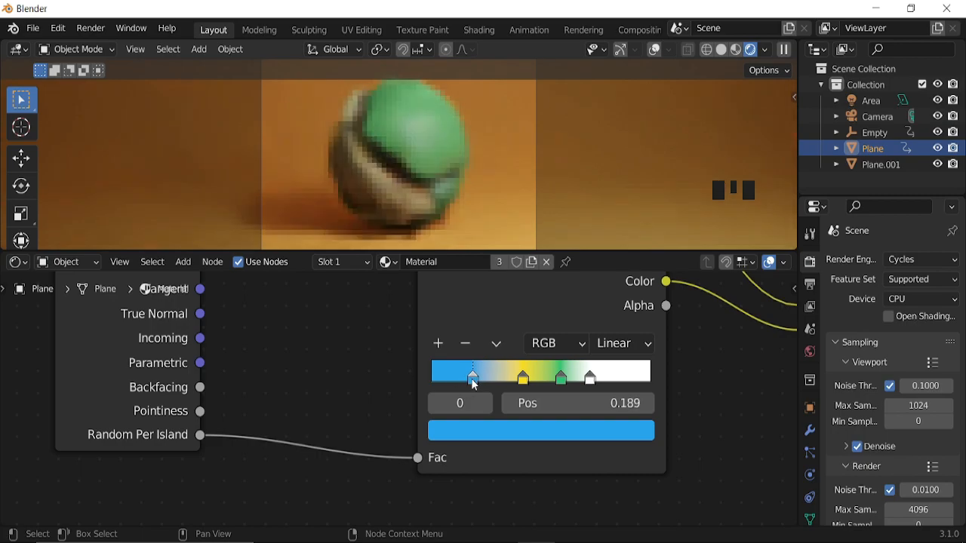
Step: Show the viewport overlays, select the Empty, and scale it up by a factor of about 1.57
click(872, 134)
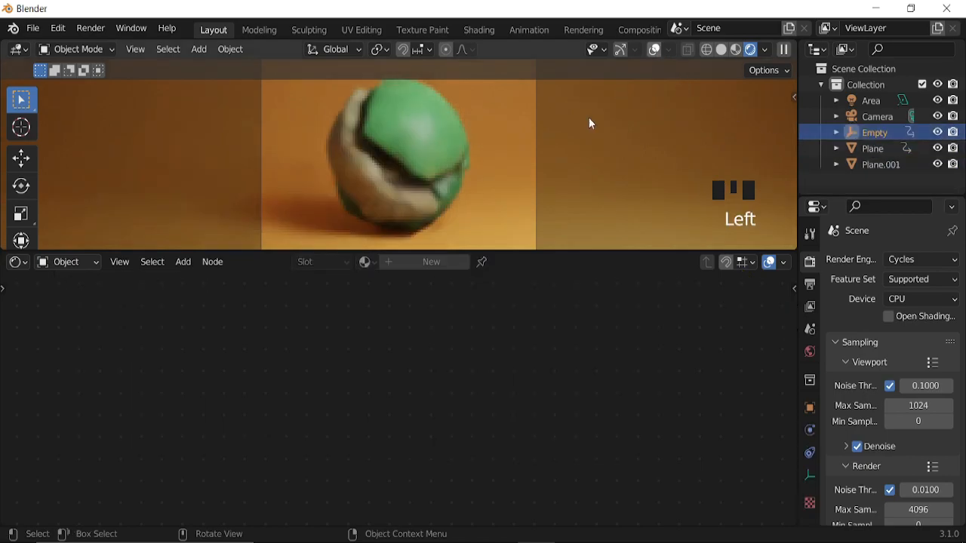
click(655, 49)
key(s)
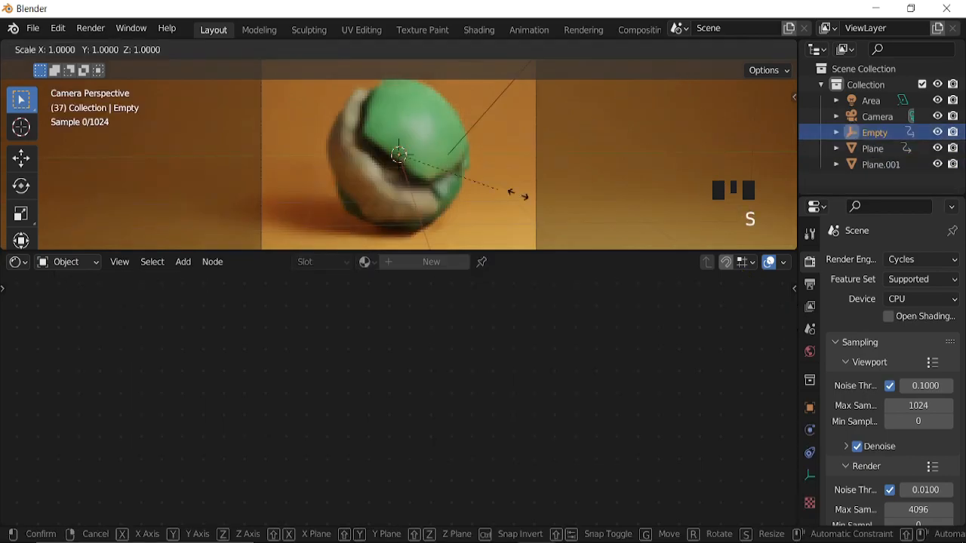
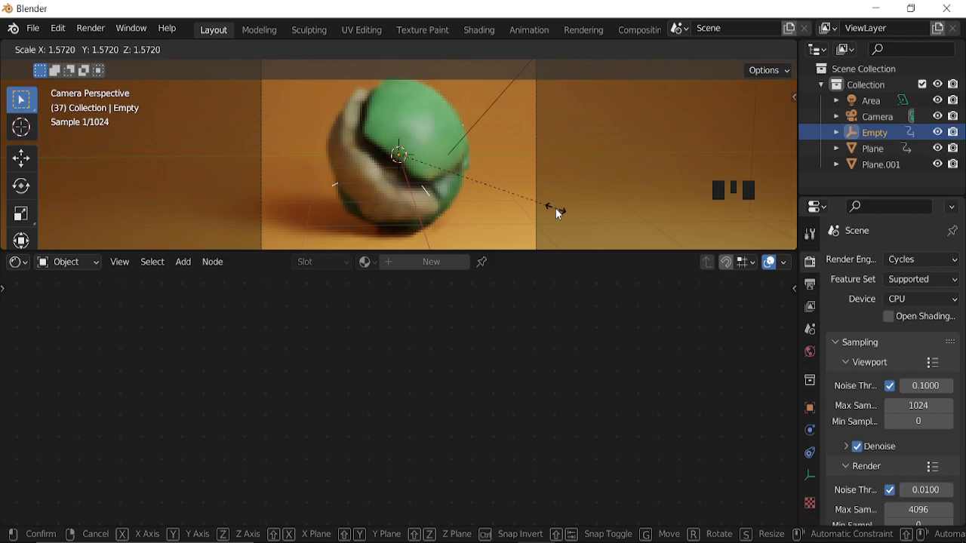
click(554, 208)
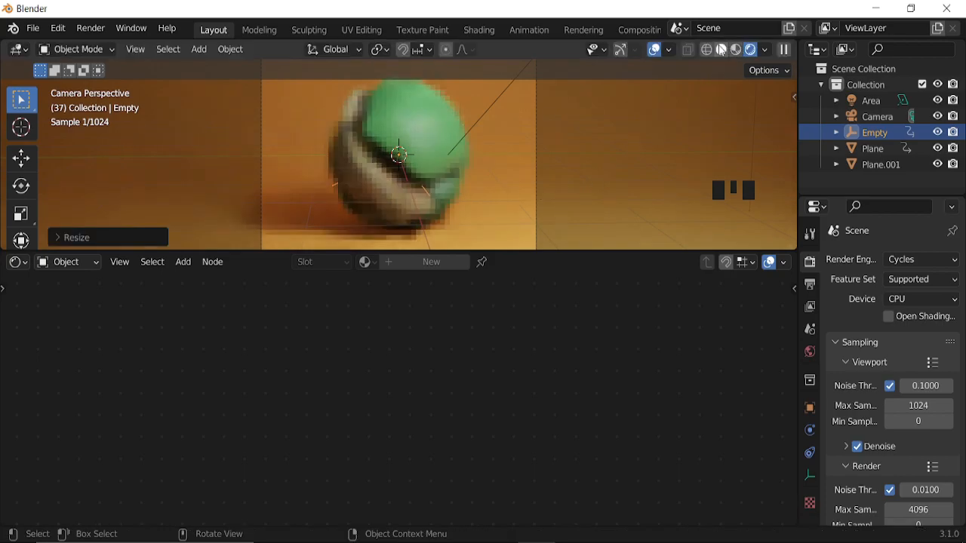
Step: Switch the viewport to solid shading and scale the Empty down by a factor of about 0.82
click(721, 50)
middle_drag(491, 198, 433, 151)
key(s)
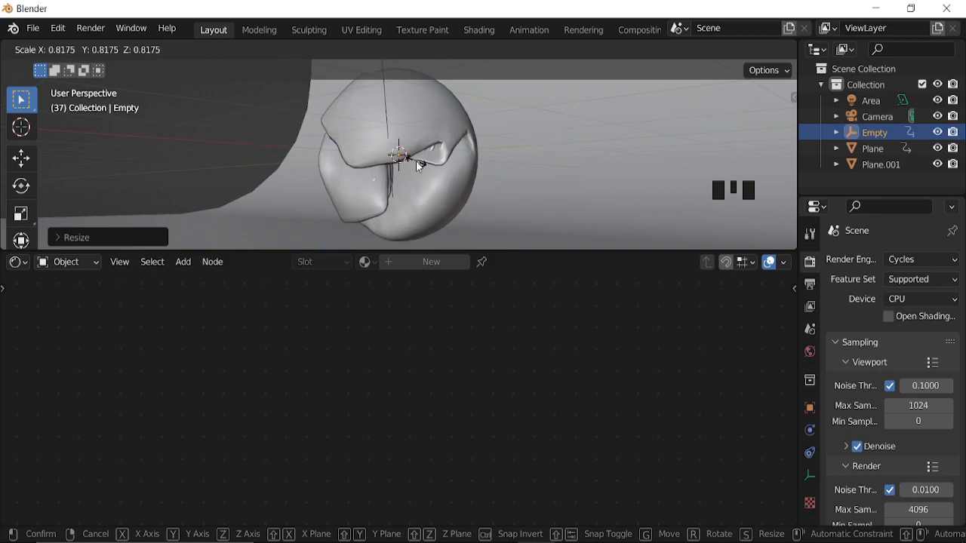
click(415, 160)
Step: Select the cut sphere and bring up its Geometry Nodes tree in the node editor alongside its modifiers
click(438, 197)
scroll(406, 396, down, 7)
click(17, 262)
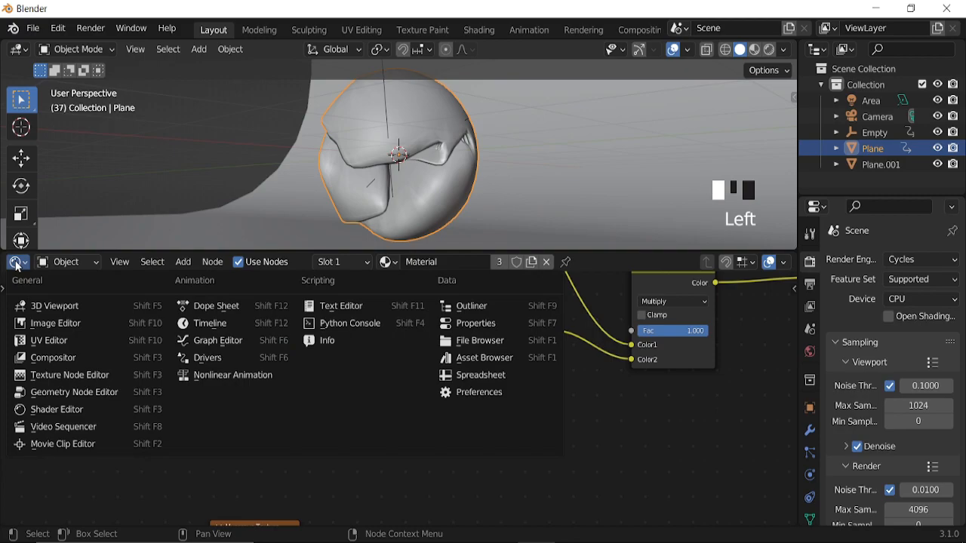
click(87, 394)
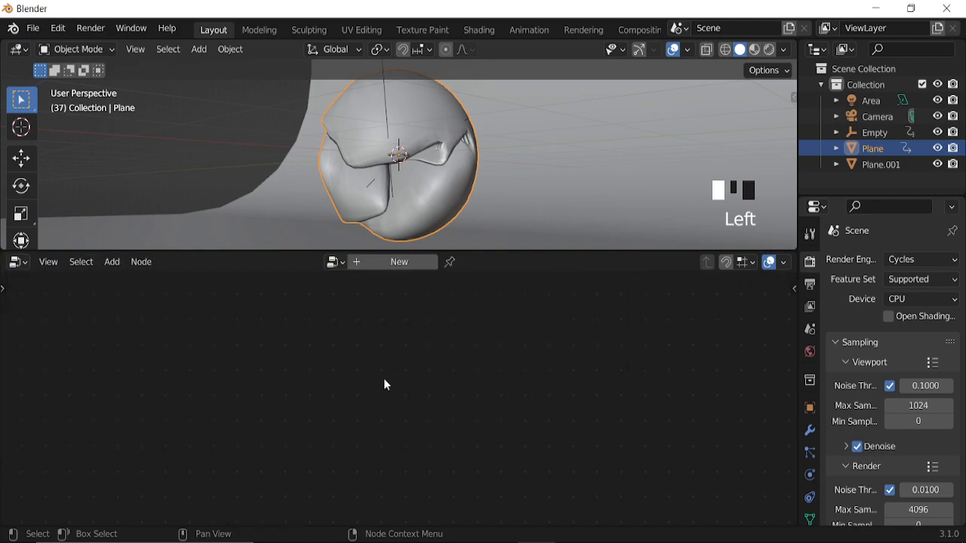
click(810, 430)
click(949, 289)
Step: Set the Angle of the axis-angle rotation node fed by the Random Value node to 338°
scroll(498, 438, down, 6)
middle_drag(472, 427, 559, 434)
scroll(560, 434, up, 6)
middle_drag(599, 395, 443, 418)
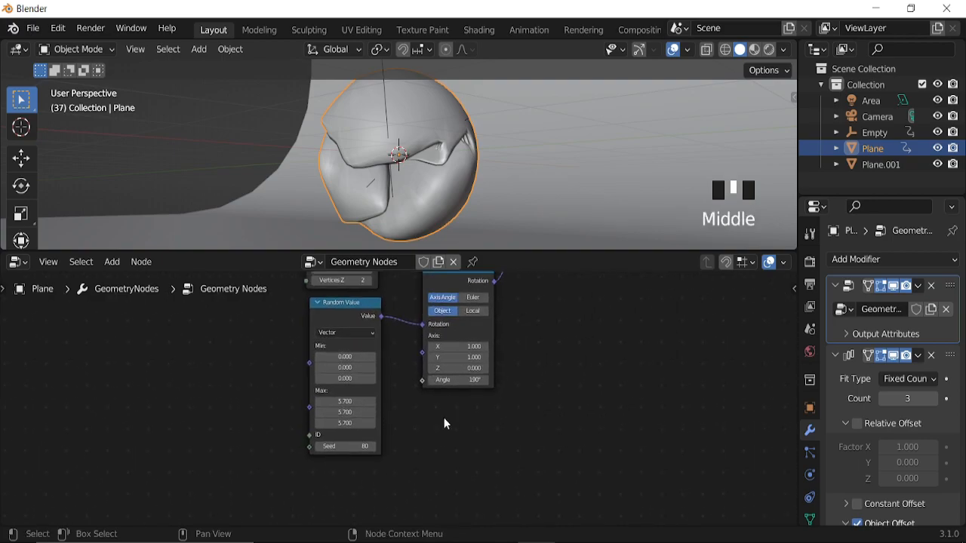
scroll(443, 418, up, 4)
click(483, 374)
drag(483, 374, 594, 373)
Step: Inspect the sphere from another side, return to the camera view, and play the animation briefly before stopping it
middle_drag(337, 165, 523, 180)
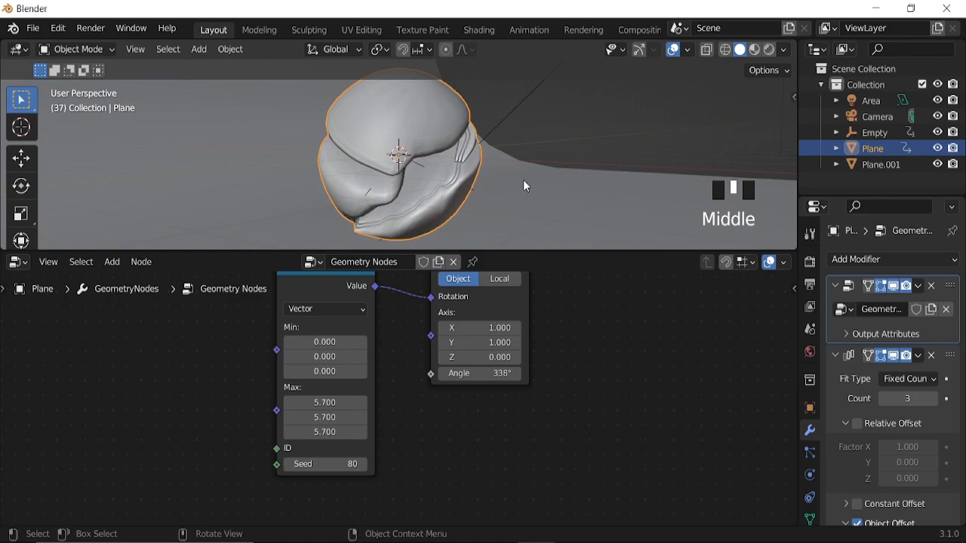
key(KP_0)
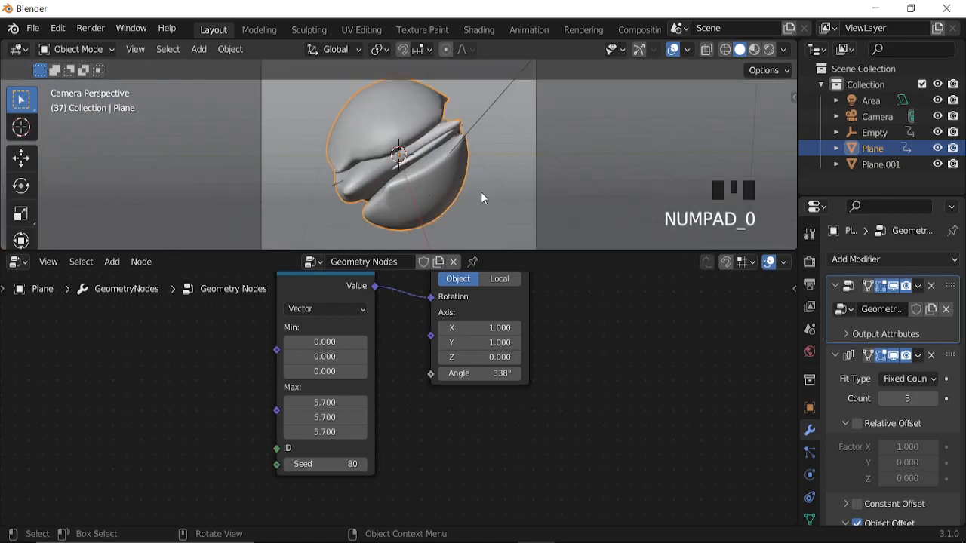
key(space)
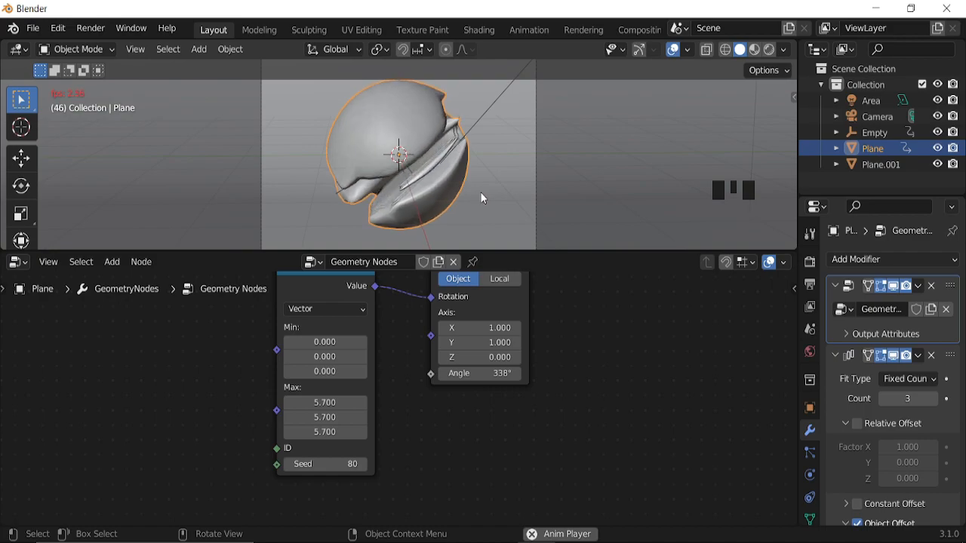
key(space)
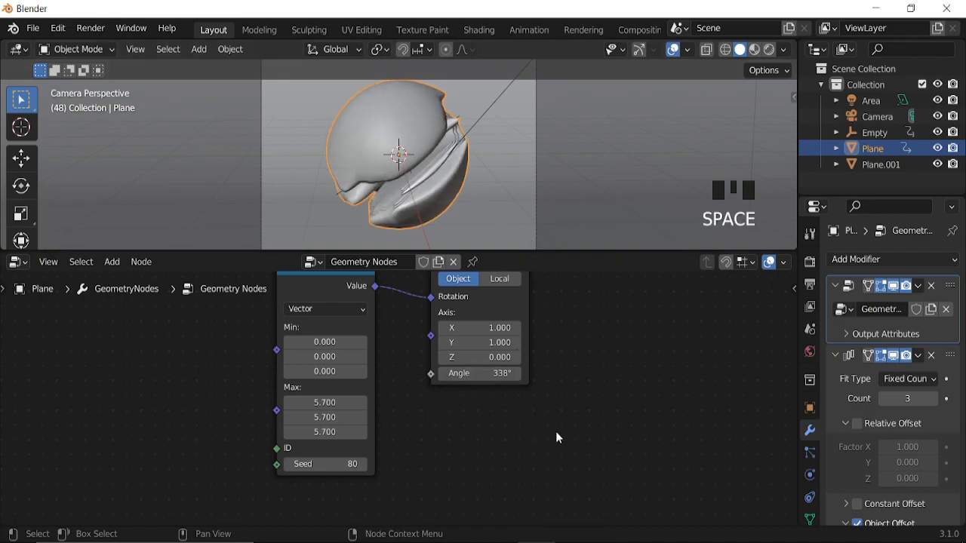
Step: Add a Scene Time node below the Random Value node and link its Seconds output to the rotation node's Angle
key(shift+a)
mouse_move(526, 317)
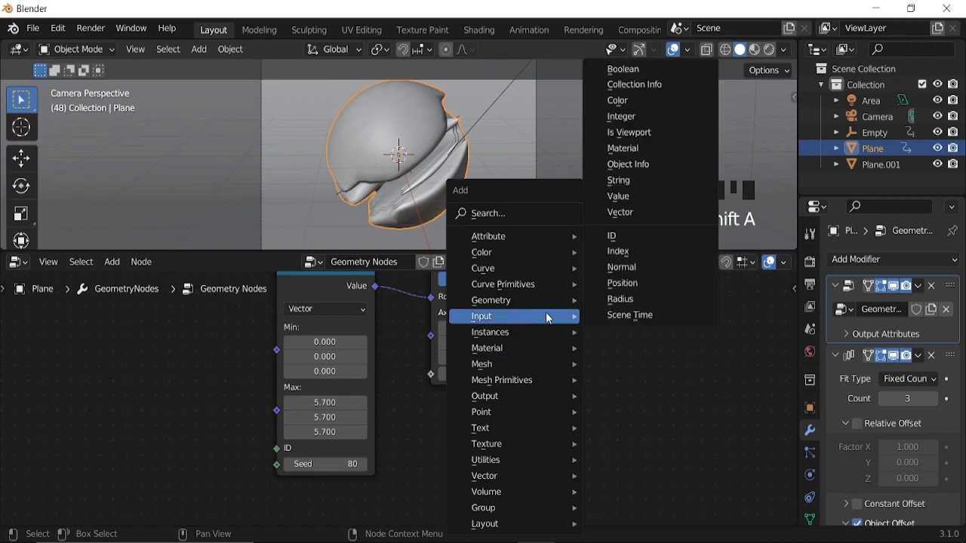
click(622, 316)
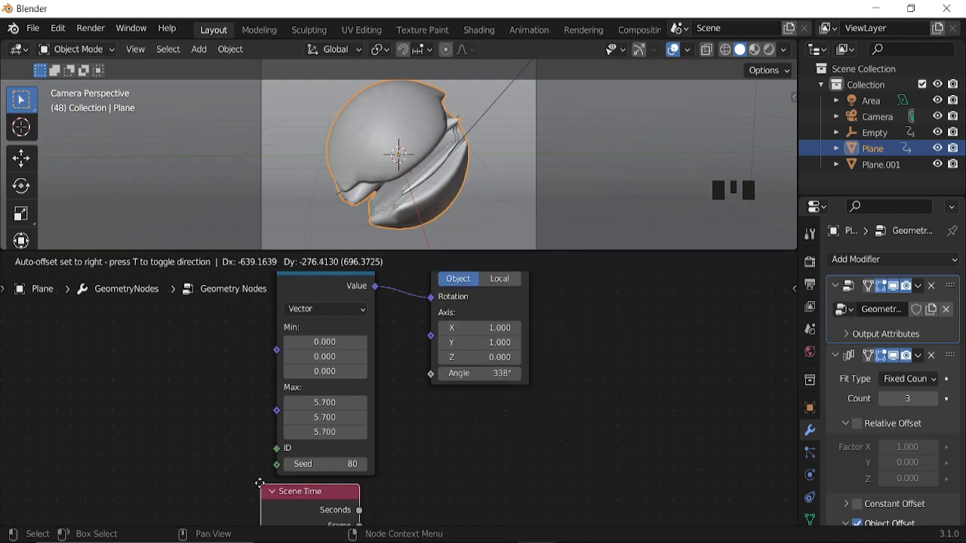
click(259, 481)
drag(358, 508, 431, 374)
Step: Play and stop the time-driven rotation animation, then view the sphere in rendered shading with the overlays hidden
key(space)
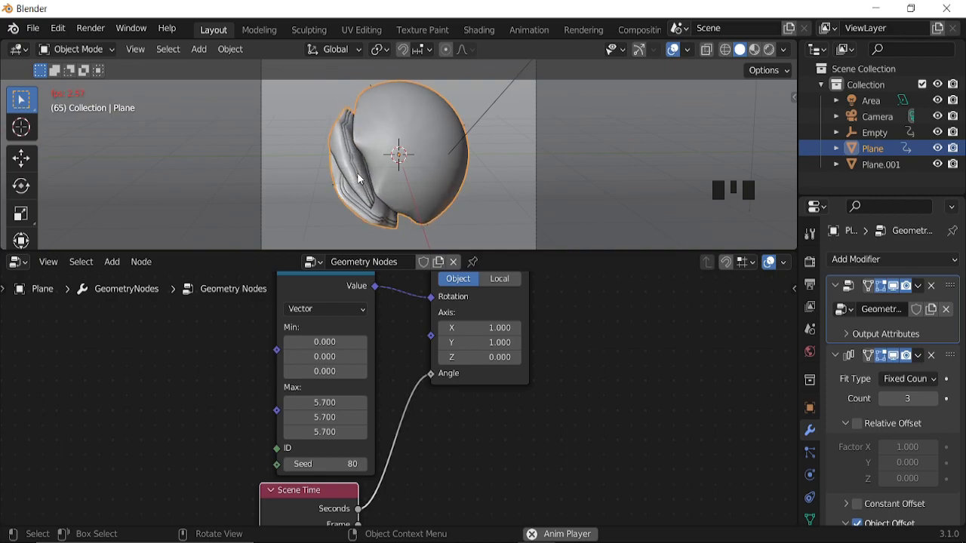
key(space)
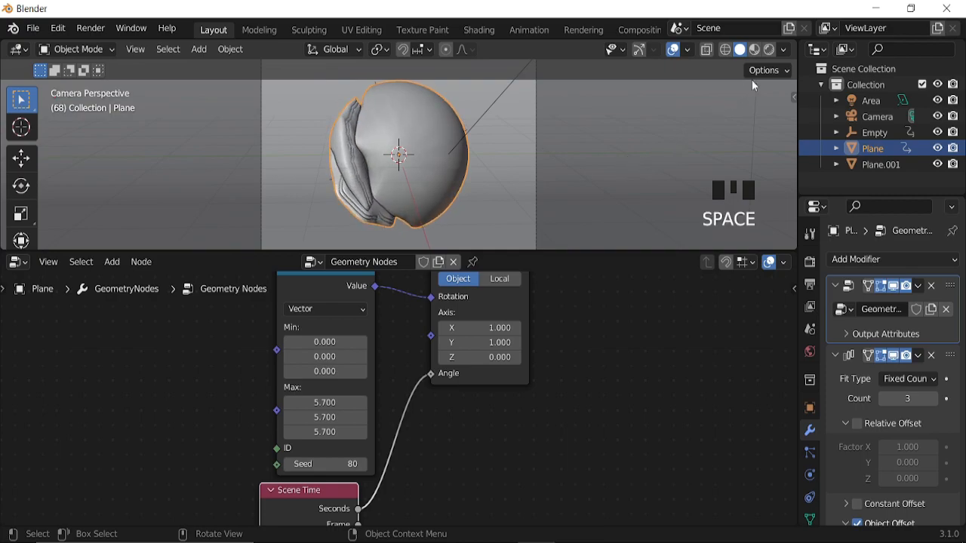
click(769, 50)
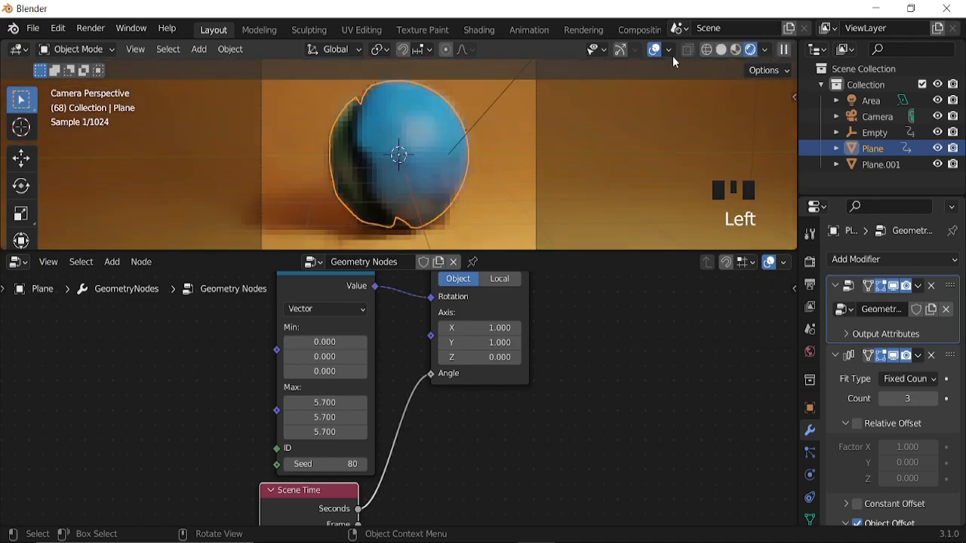
click(655, 50)
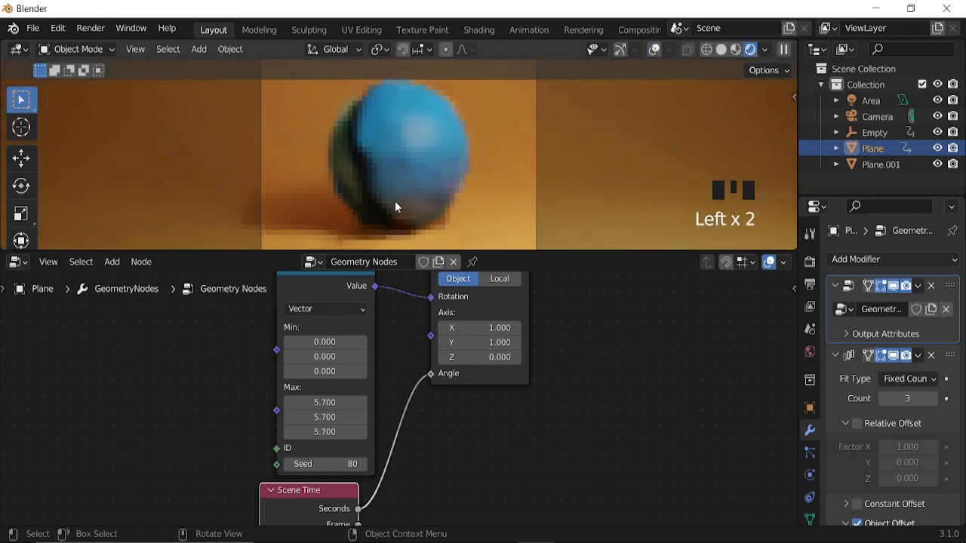
Step: Set the scene's Color Management look to High Contrast in the render settings
click(809, 262)
scroll(875, 366, down, 1)
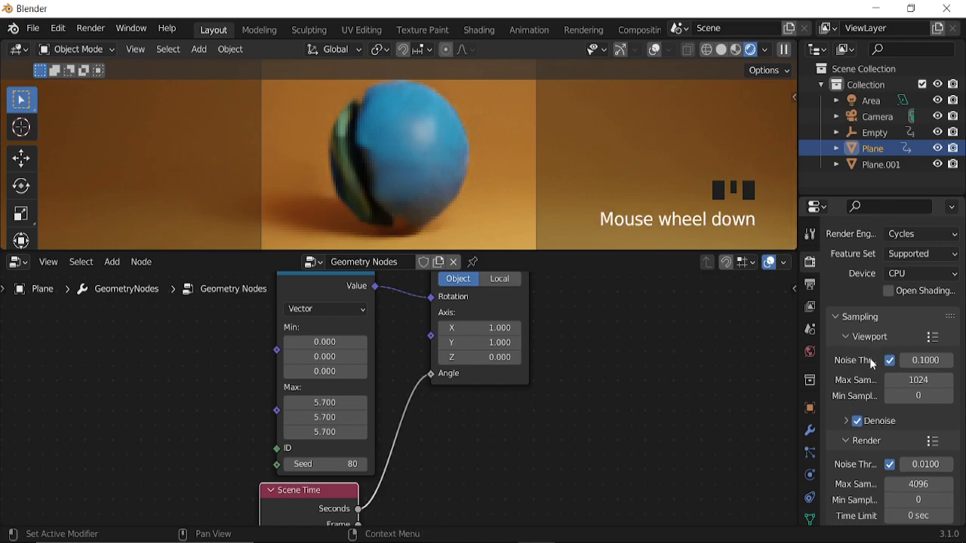
scroll(875, 366, down, 14)
click(860, 515)
scroll(890, 445, down, 5)
click(909, 453)
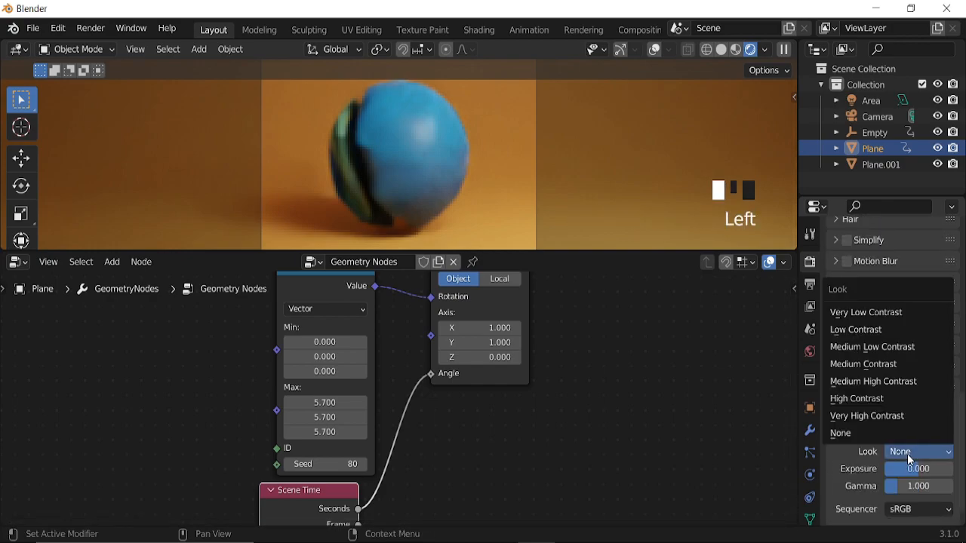
click(873, 400)
Step: Set the maximum Diffuse light bounces to 10 in the Cycles Light Paths settings
scroll(873, 421, up, 5)
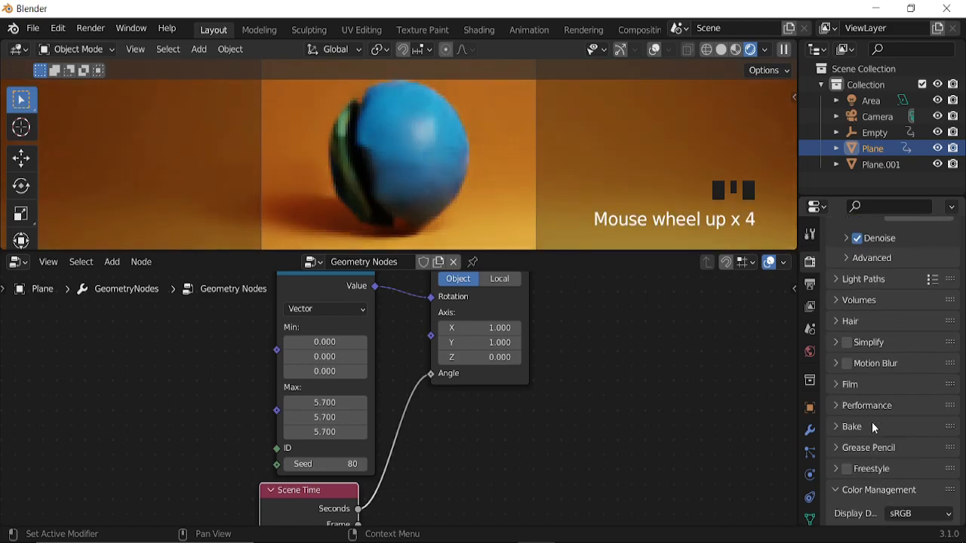
click(836, 304)
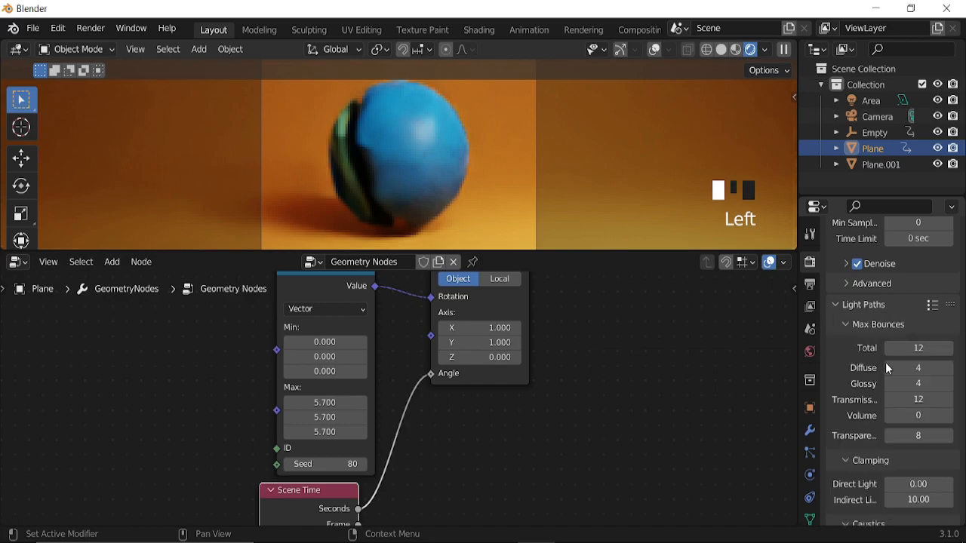
double_click(913, 371)
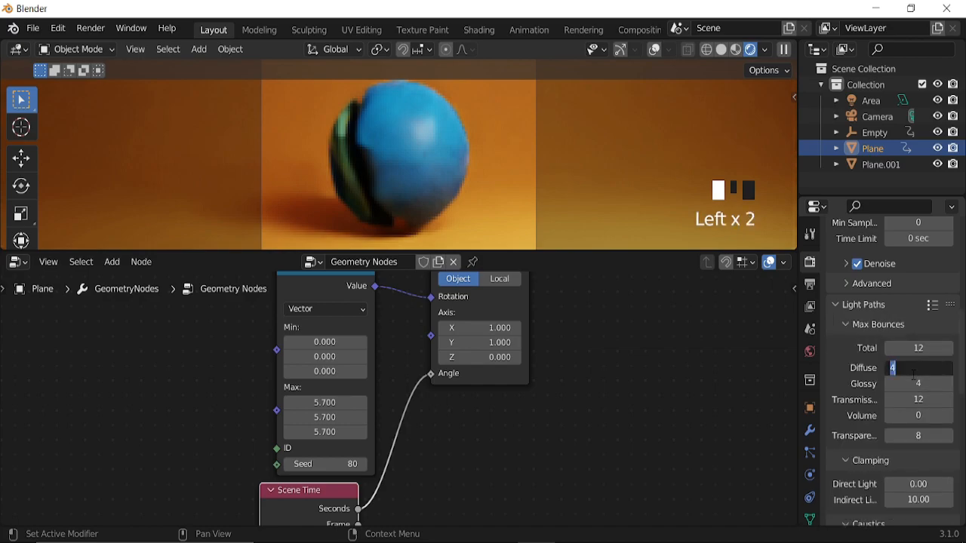
text(10)
key(Return)
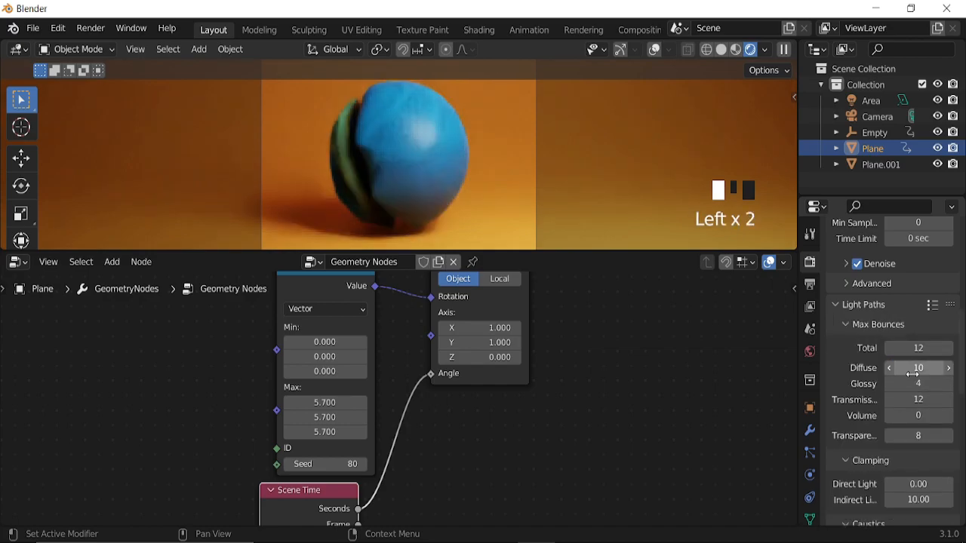
Step: Set the final render's Max Samples to 300
scroll(872, 363, up, 7)
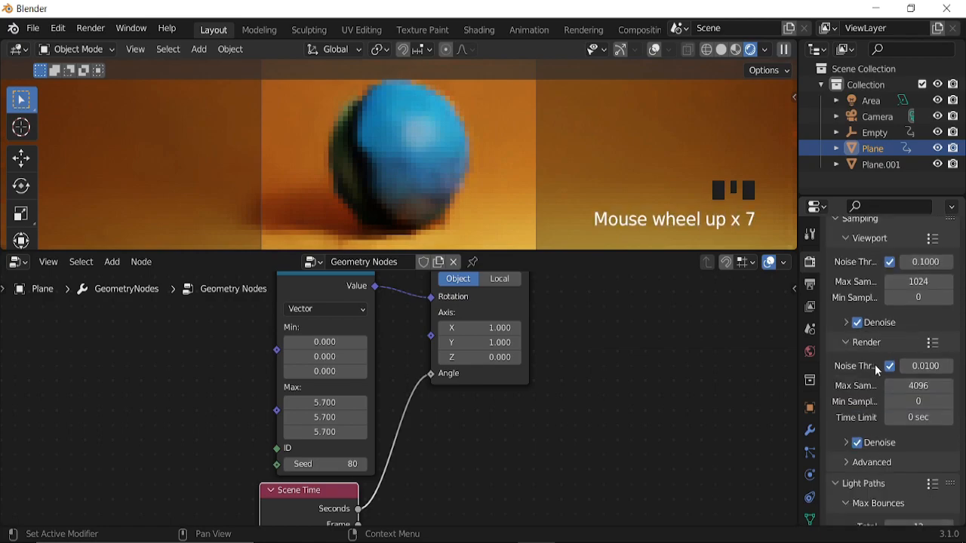
click(927, 385)
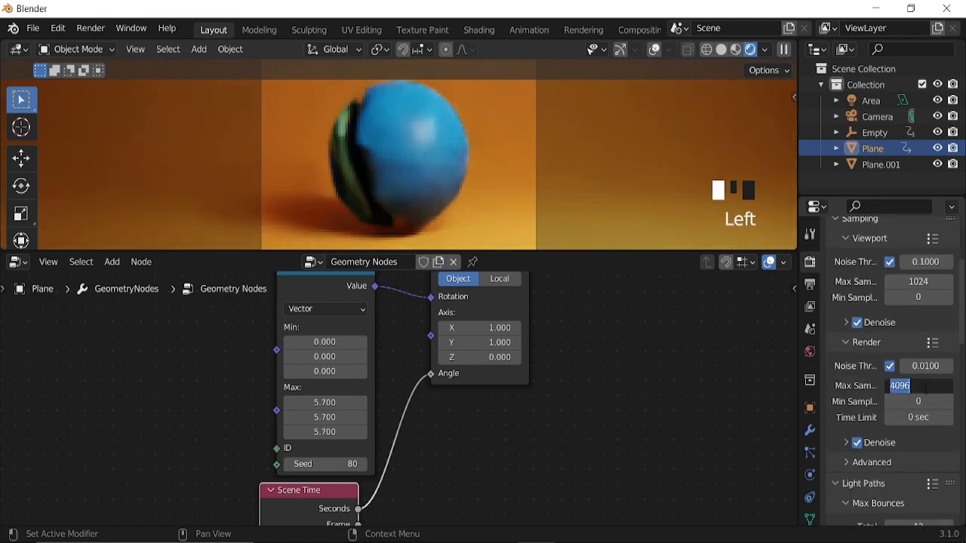
text(300)
key(Return)
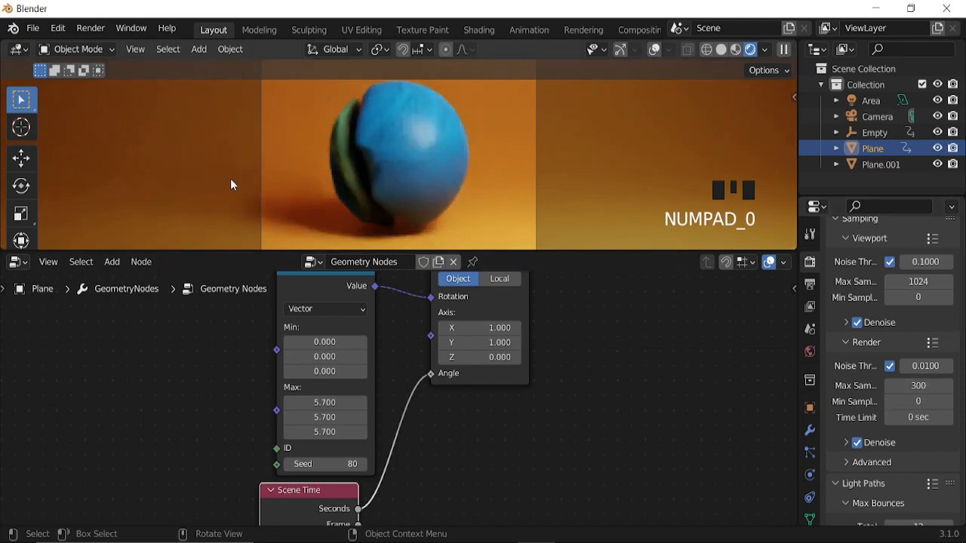
Step: Enable Lock Interface for rendering
click(87, 29)
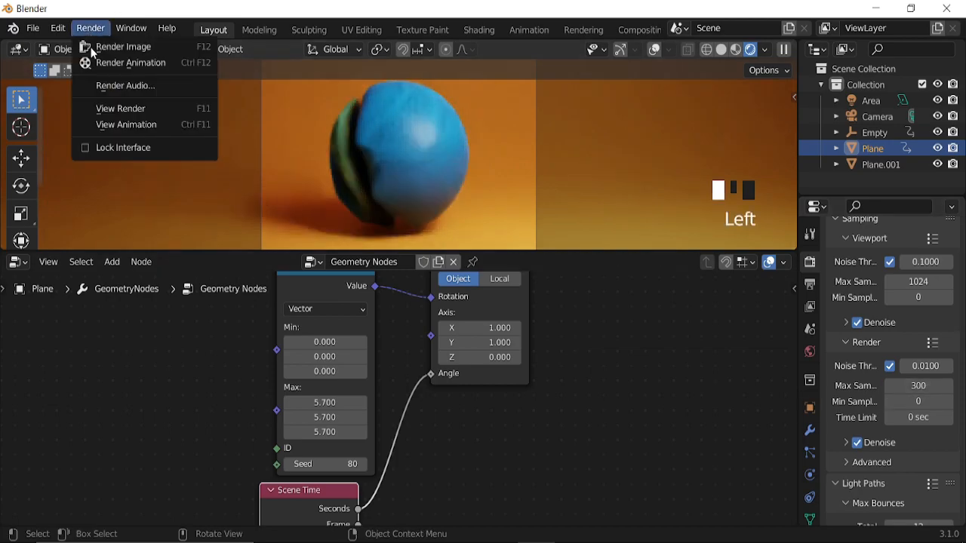
click(84, 150)
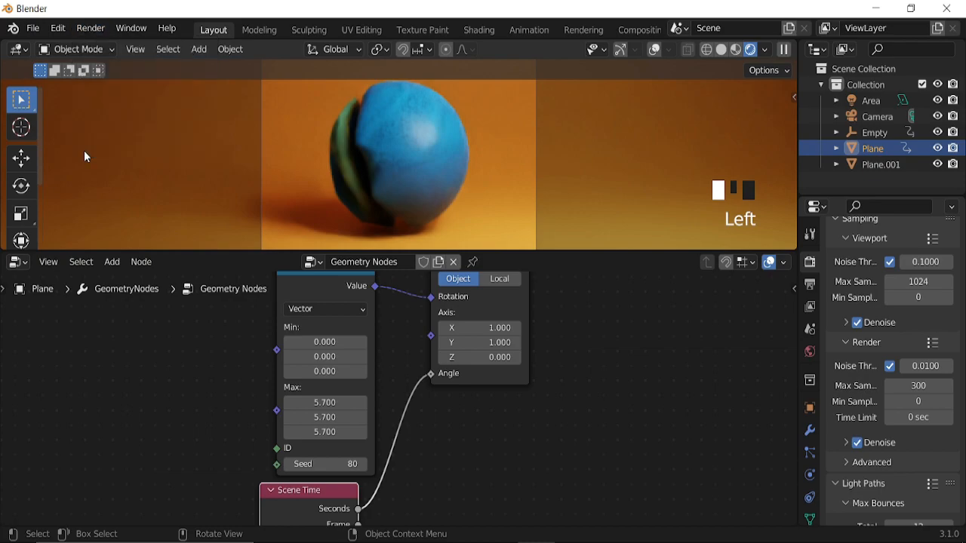
click(88, 28)
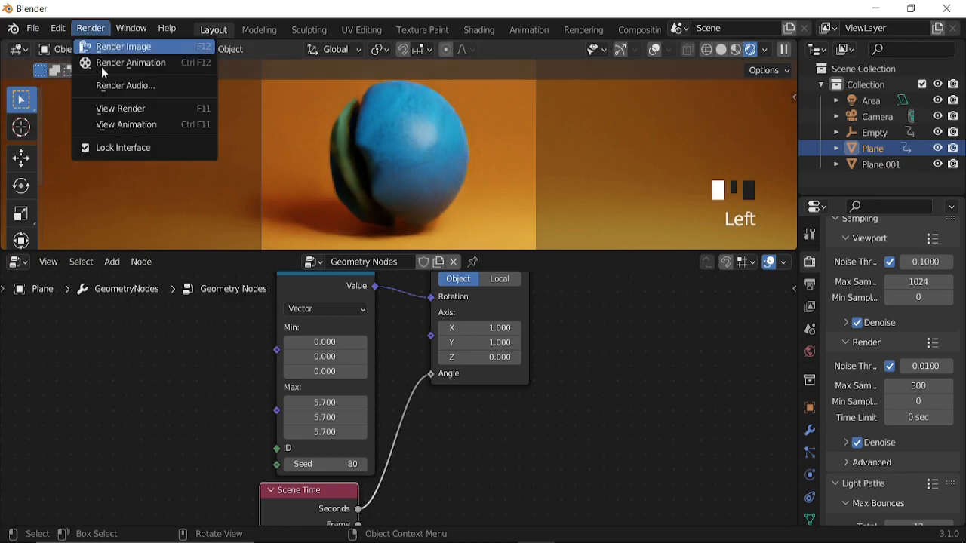